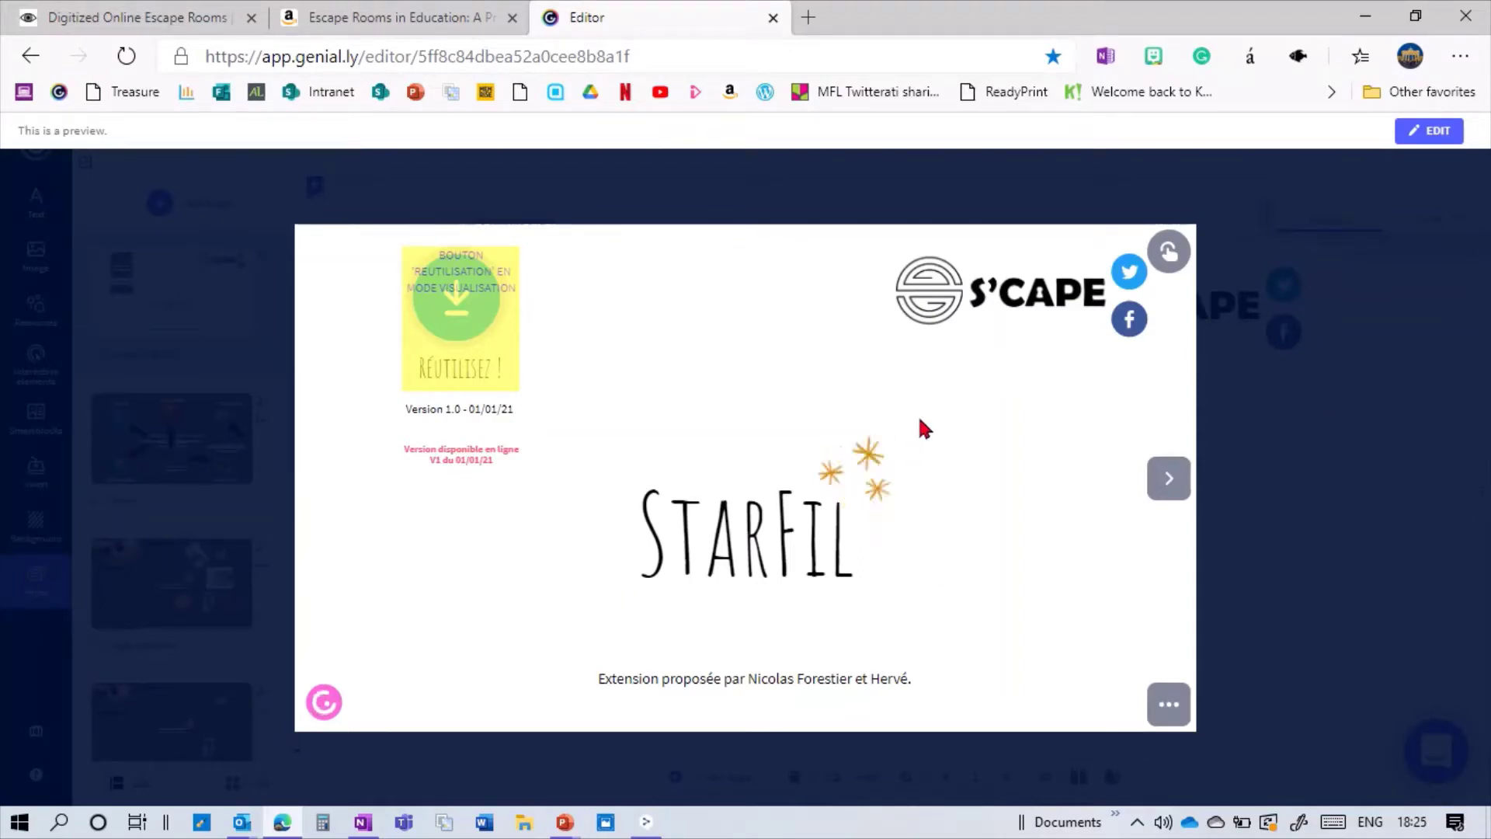
# Step: In the preview, open the planets page and send the astronaut to the 5000, 300, 25 and -30 000 planets in turn
pyautogui.click(1169, 491)
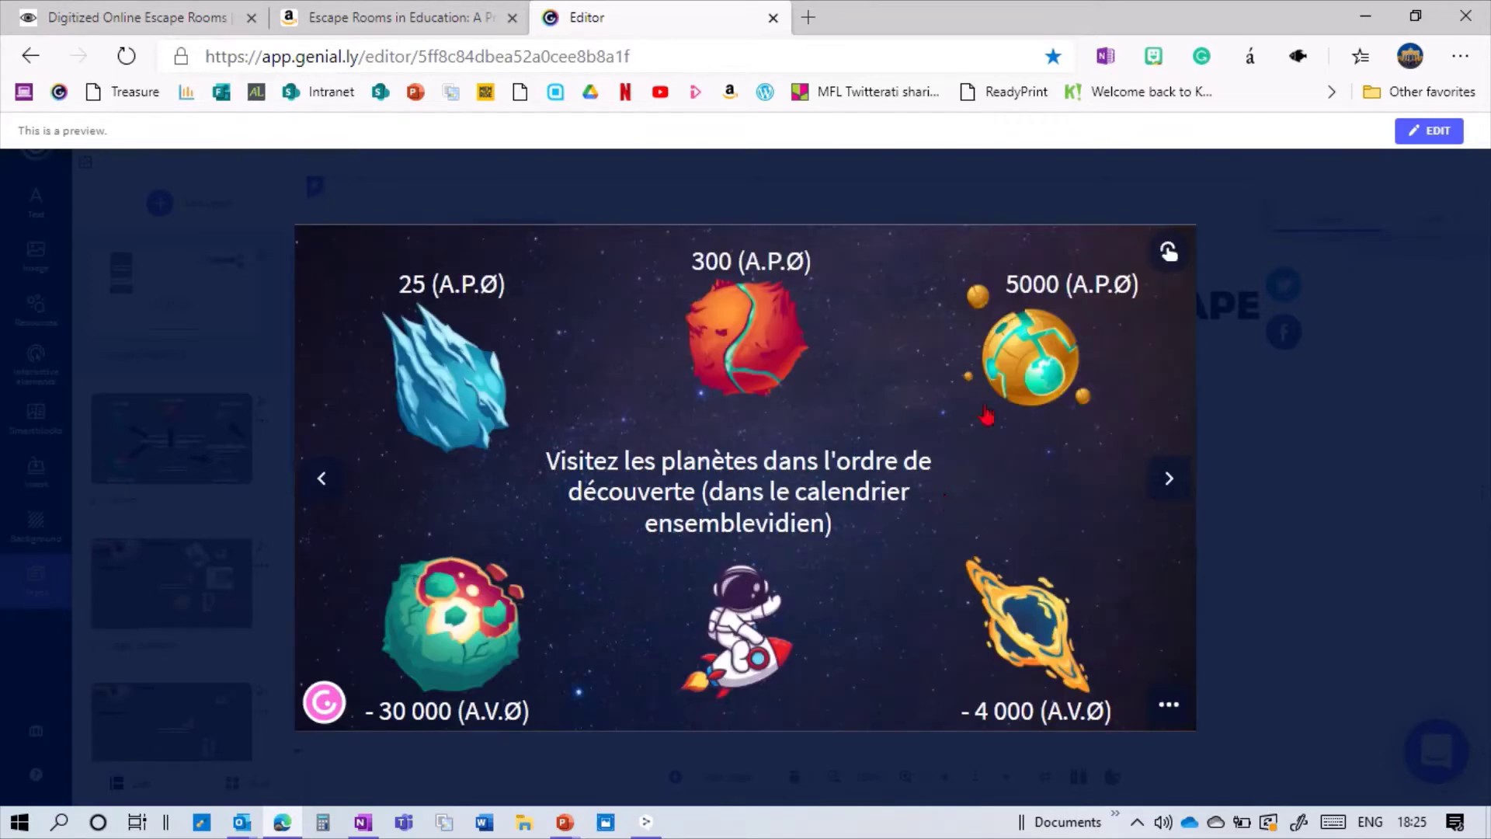
pyautogui.click(1022, 383)
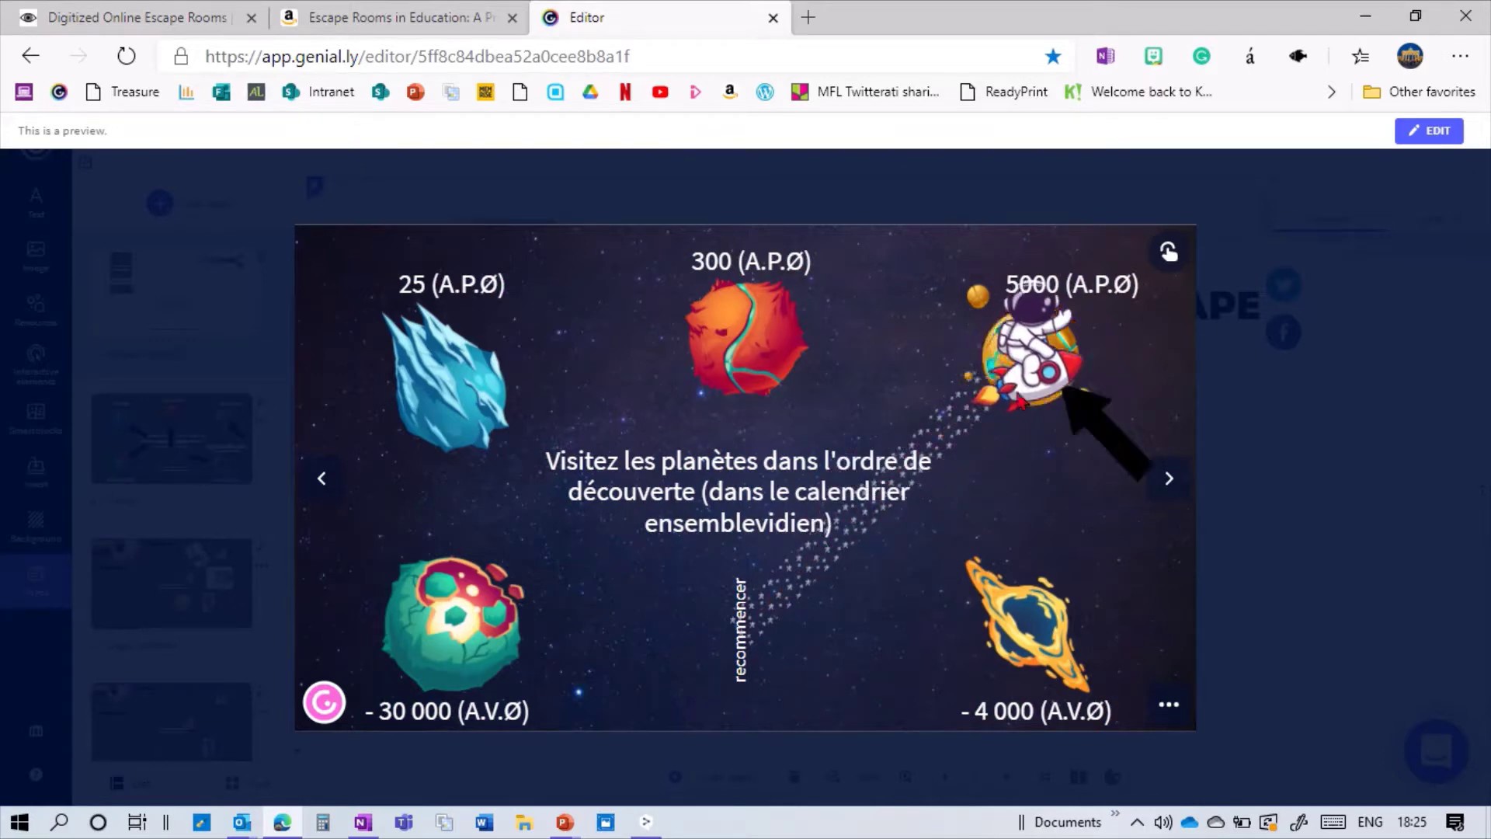
pyautogui.click(742, 365)
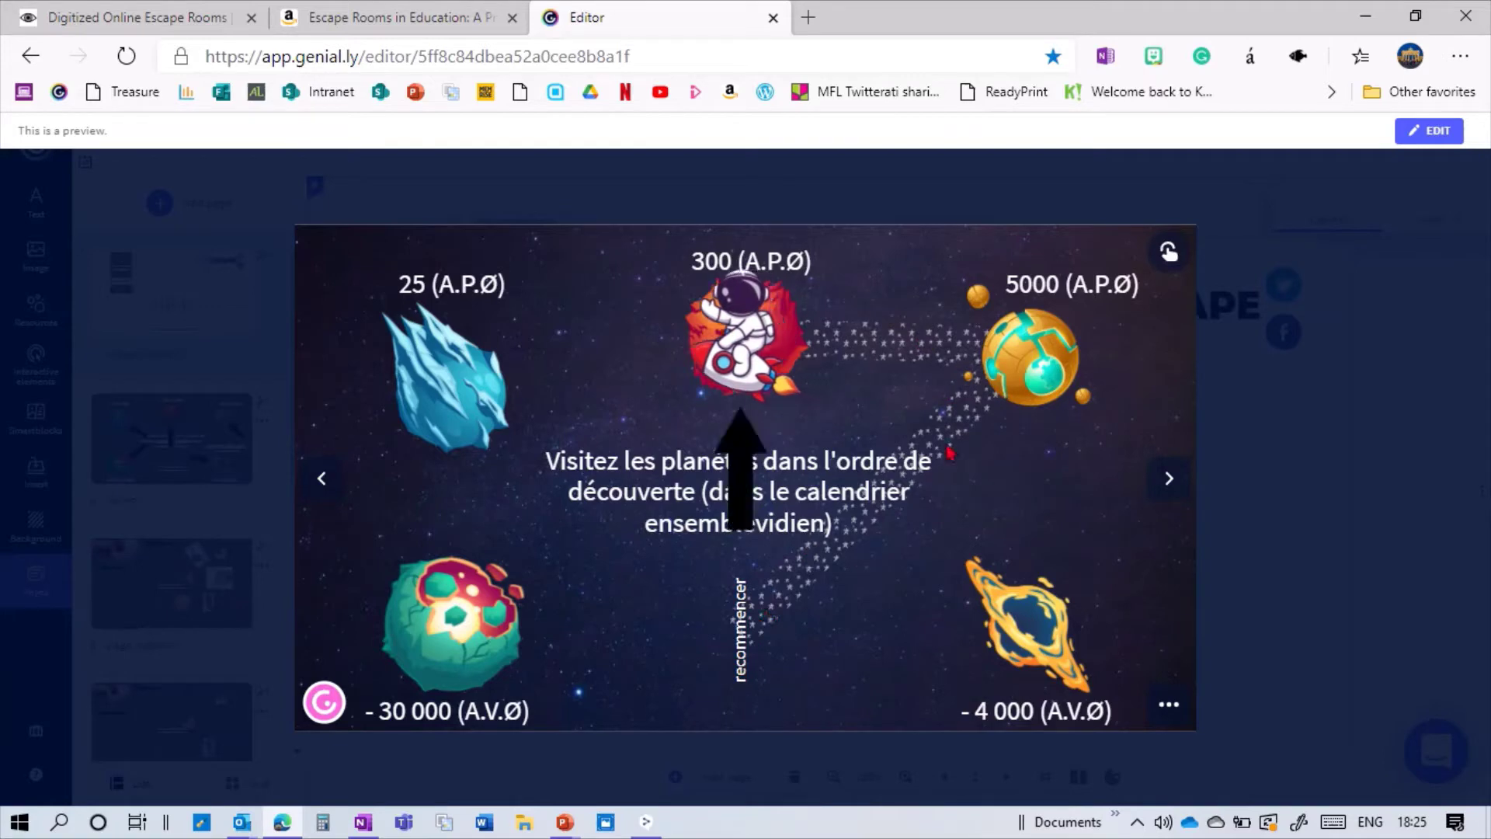
pyautogui.click(479, 423)
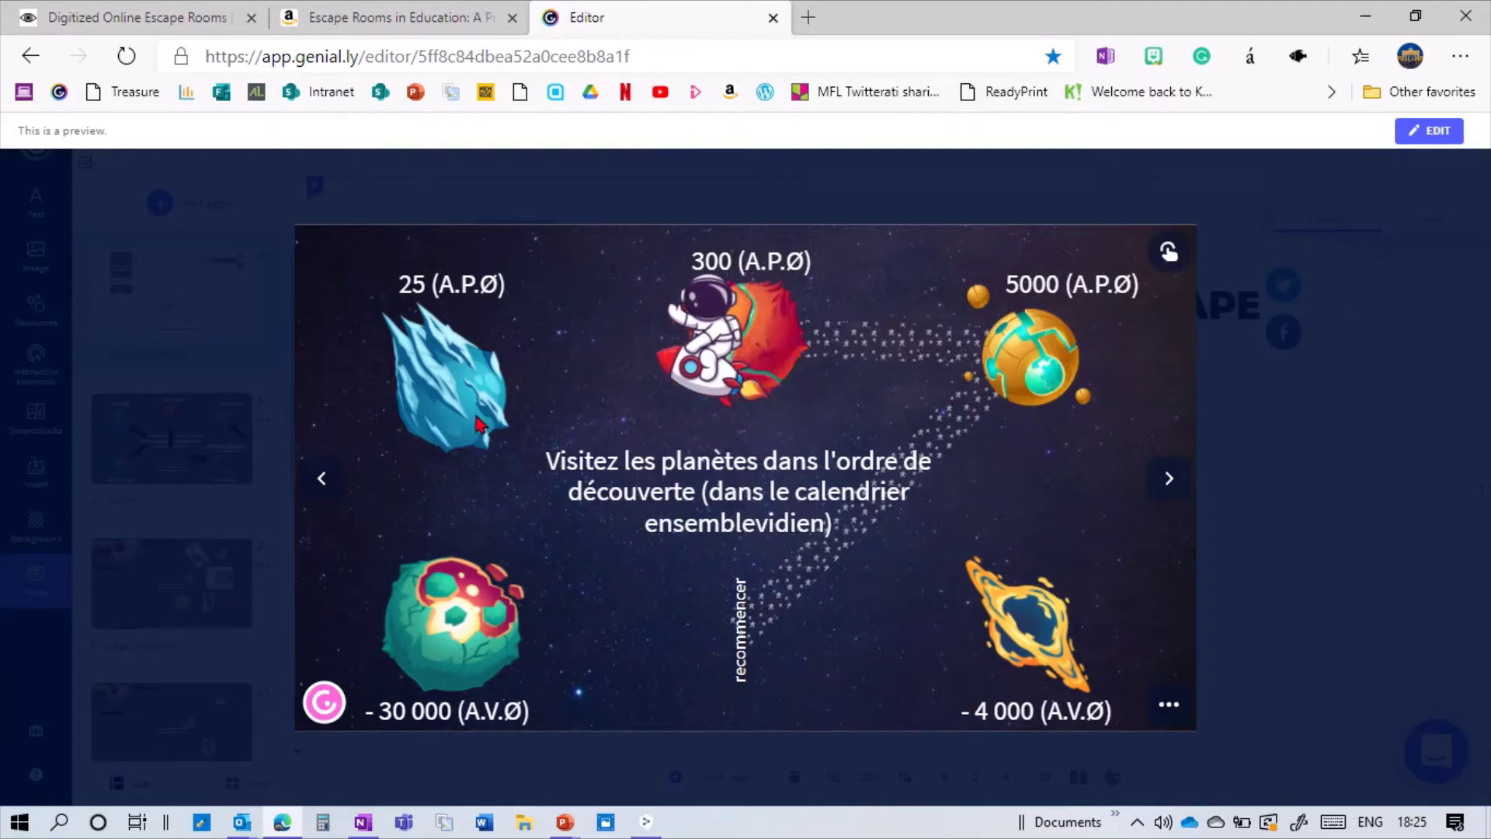
pyautogui.click(462, 600)
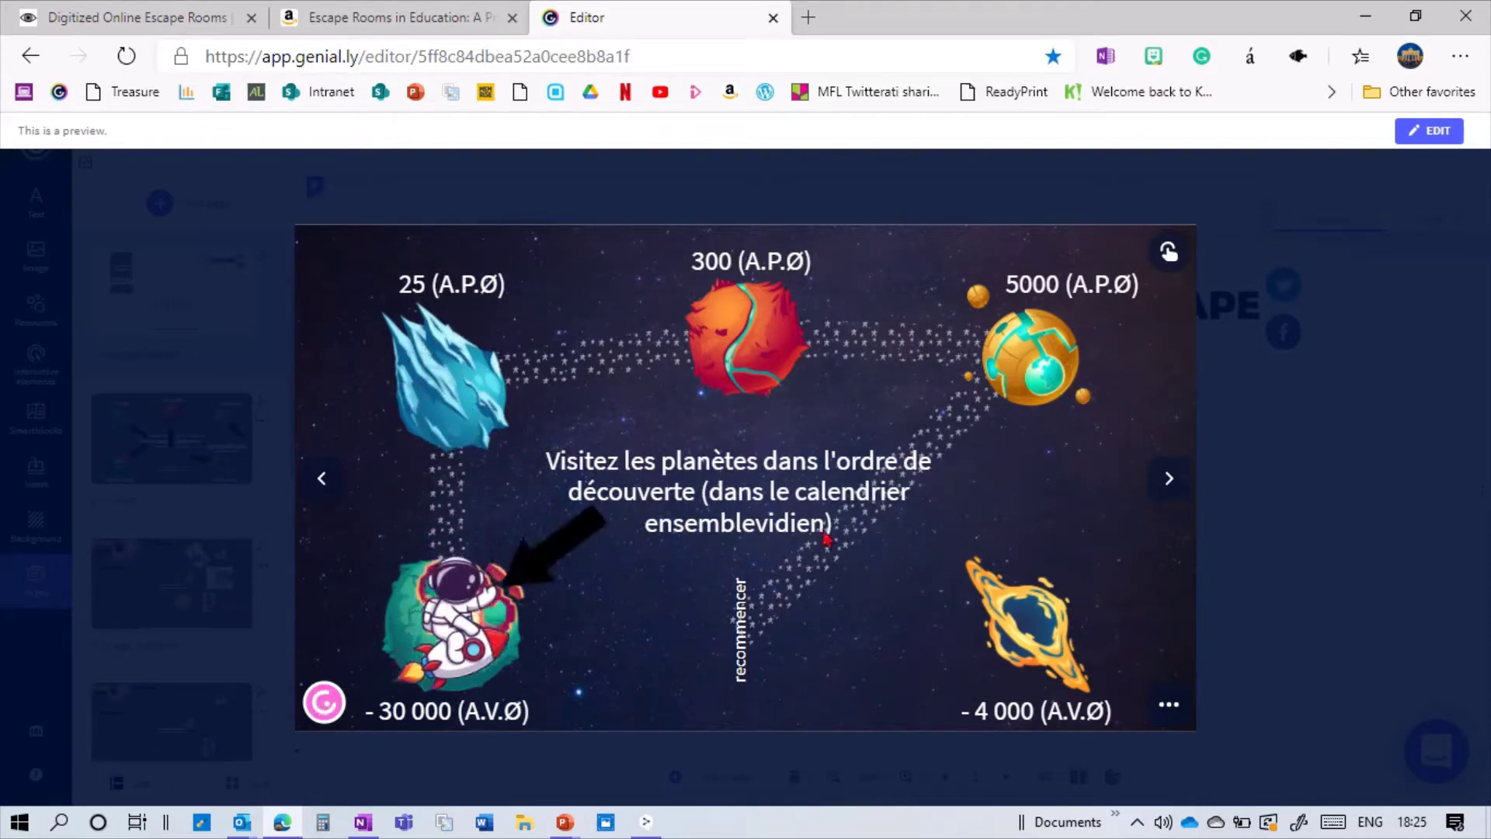
# Step: Preview the computer page with the turtle, restart it by leaving and returning, and try the DNA molecule picture
pyautogui.click(1167, 479)
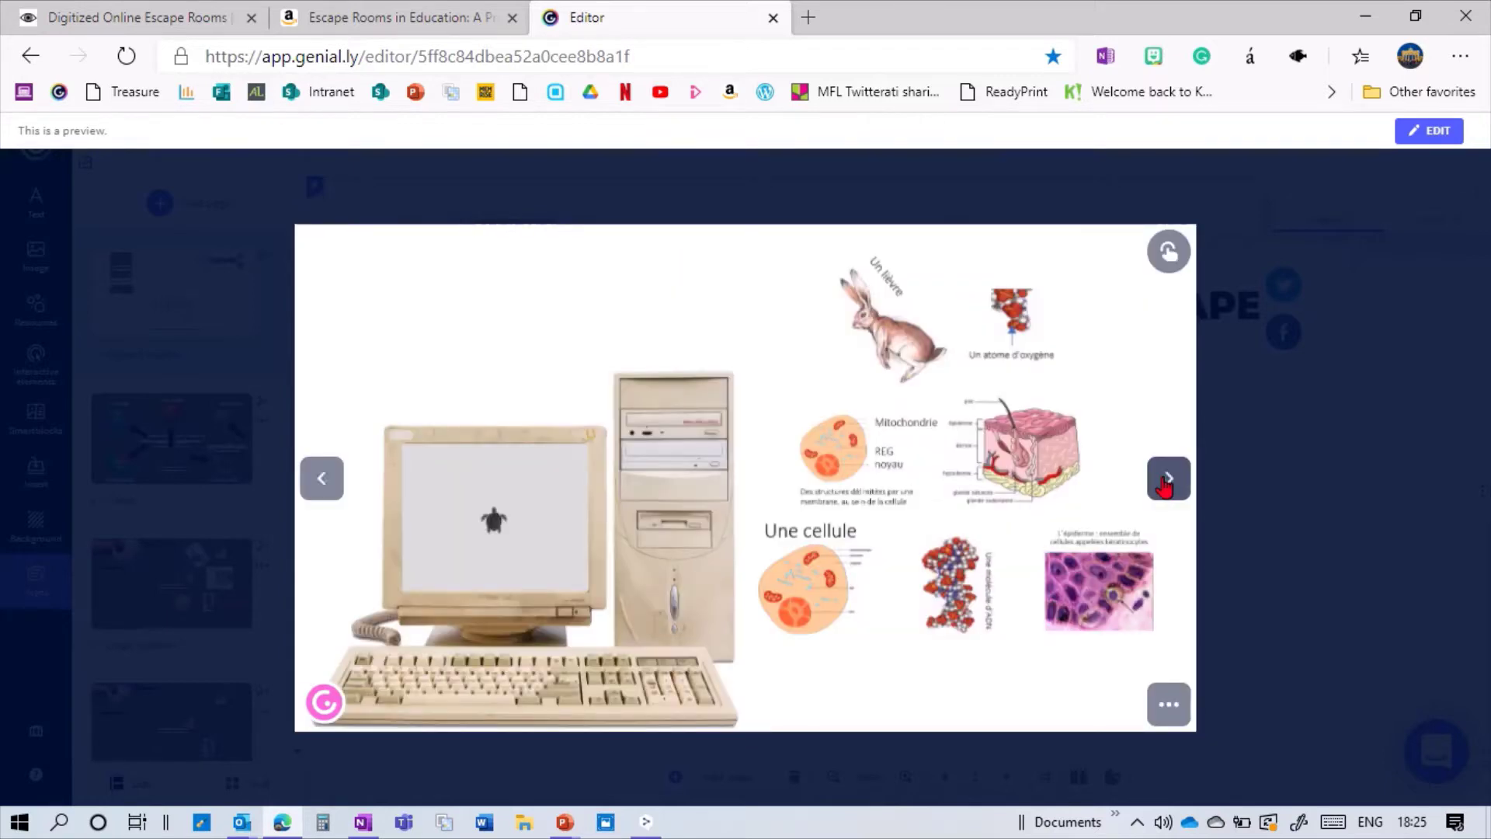
pyautogui.click(1167, 479)
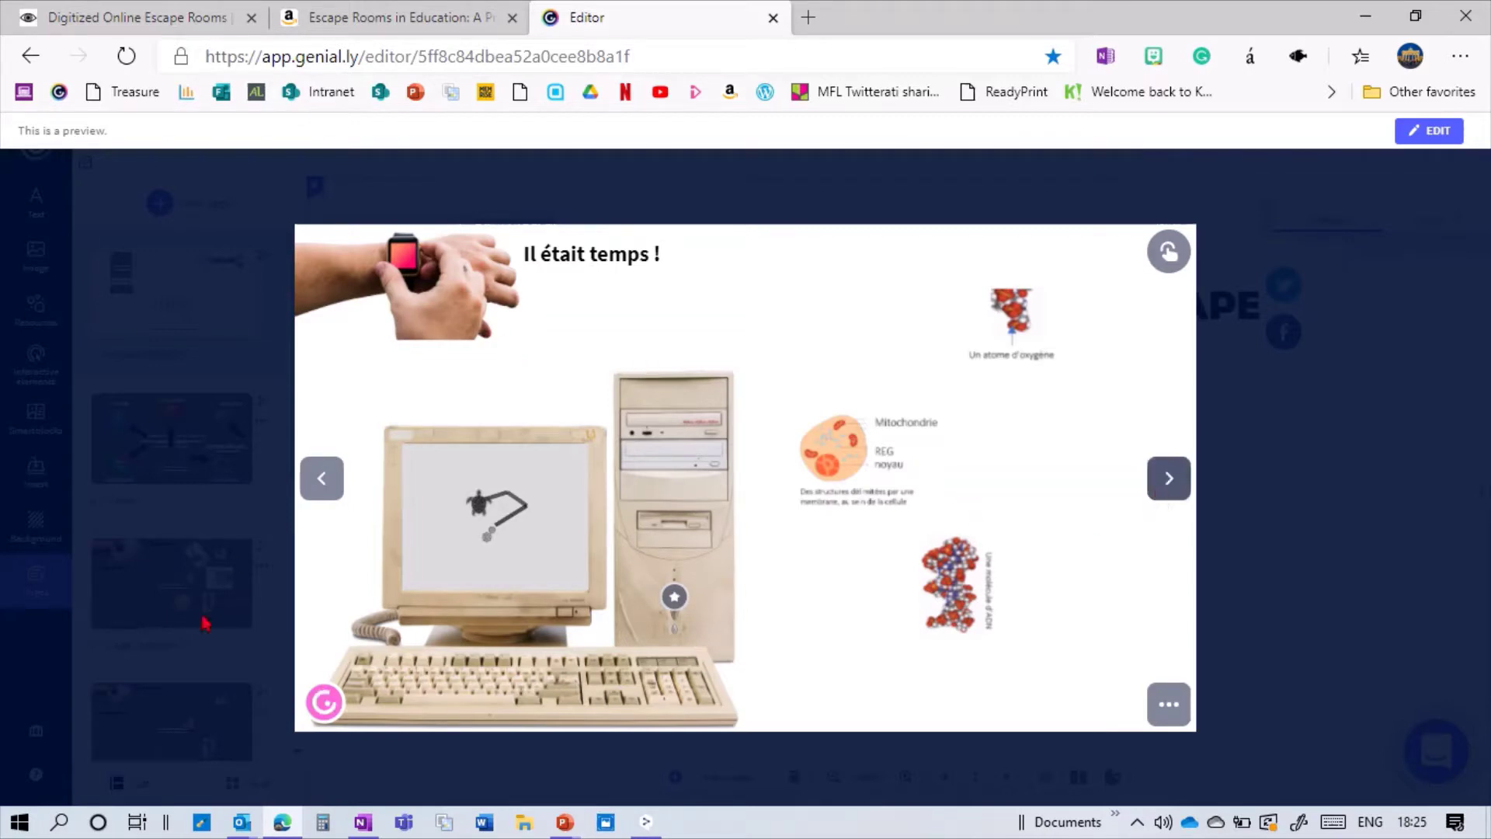
pyautogui.click(339, 480)
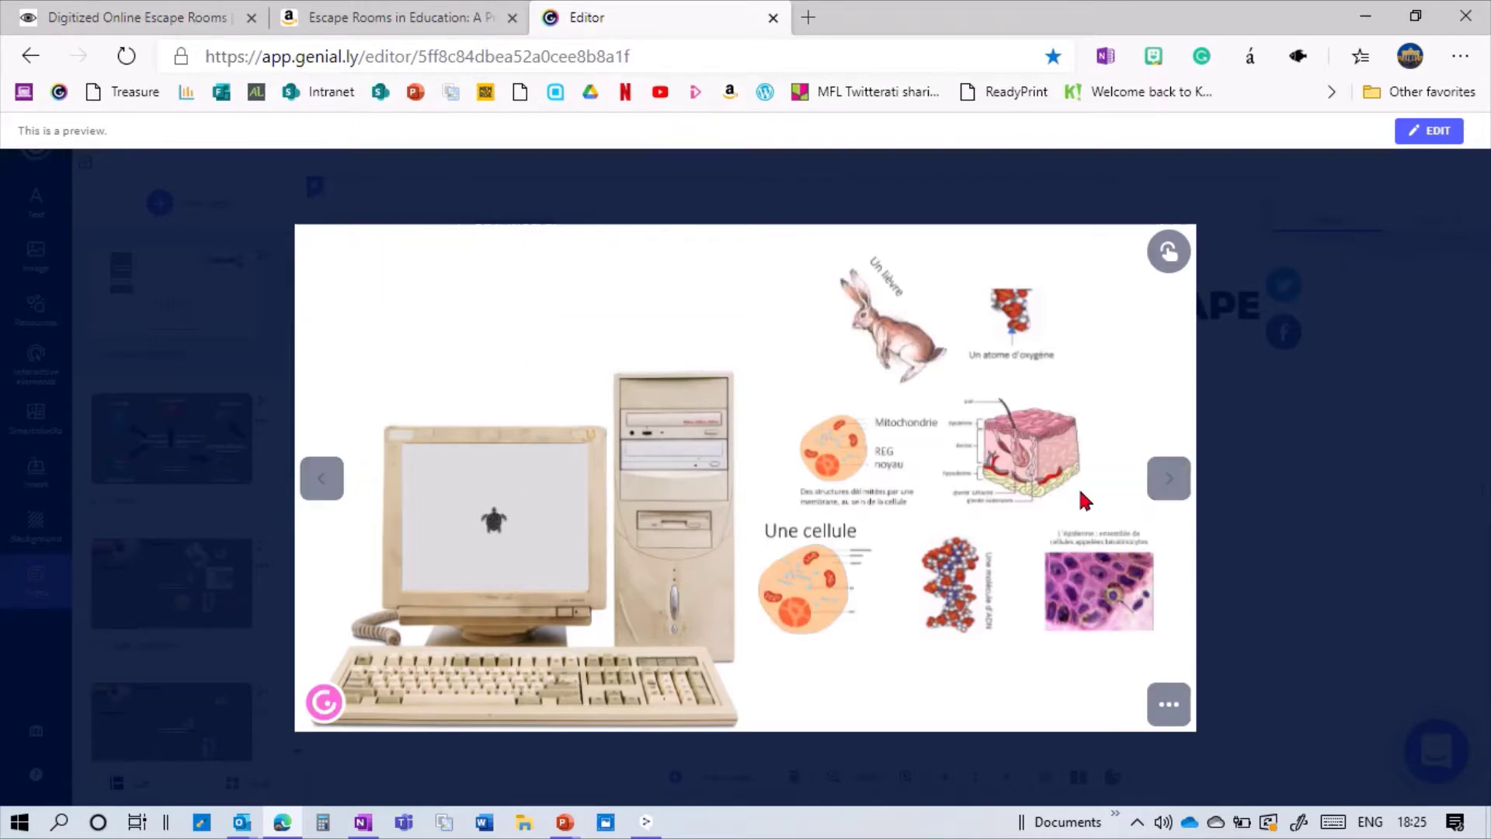
pyautogui.click(1168, 481)
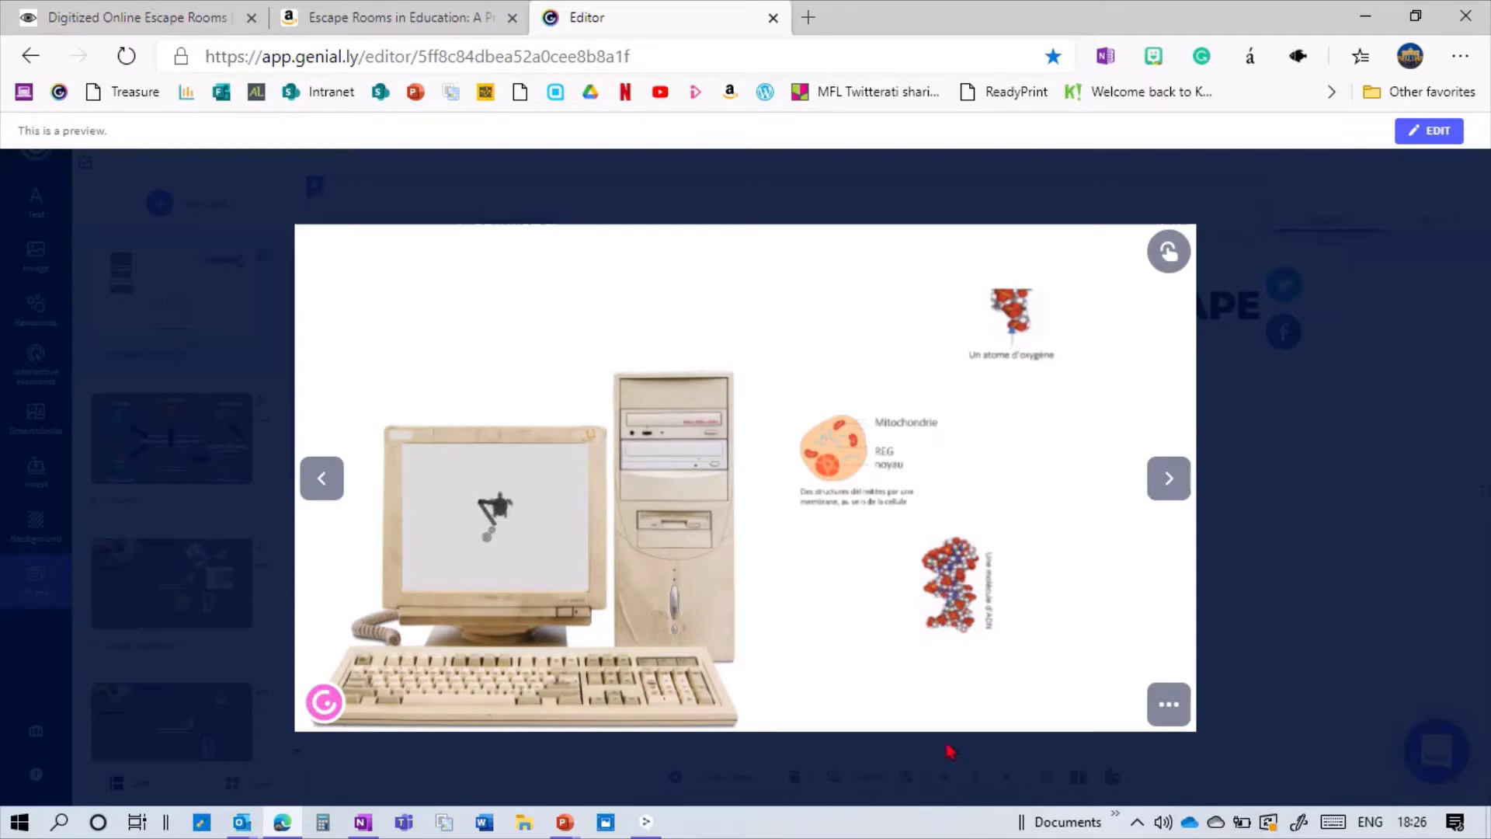
pyautogui.click(956, 617)
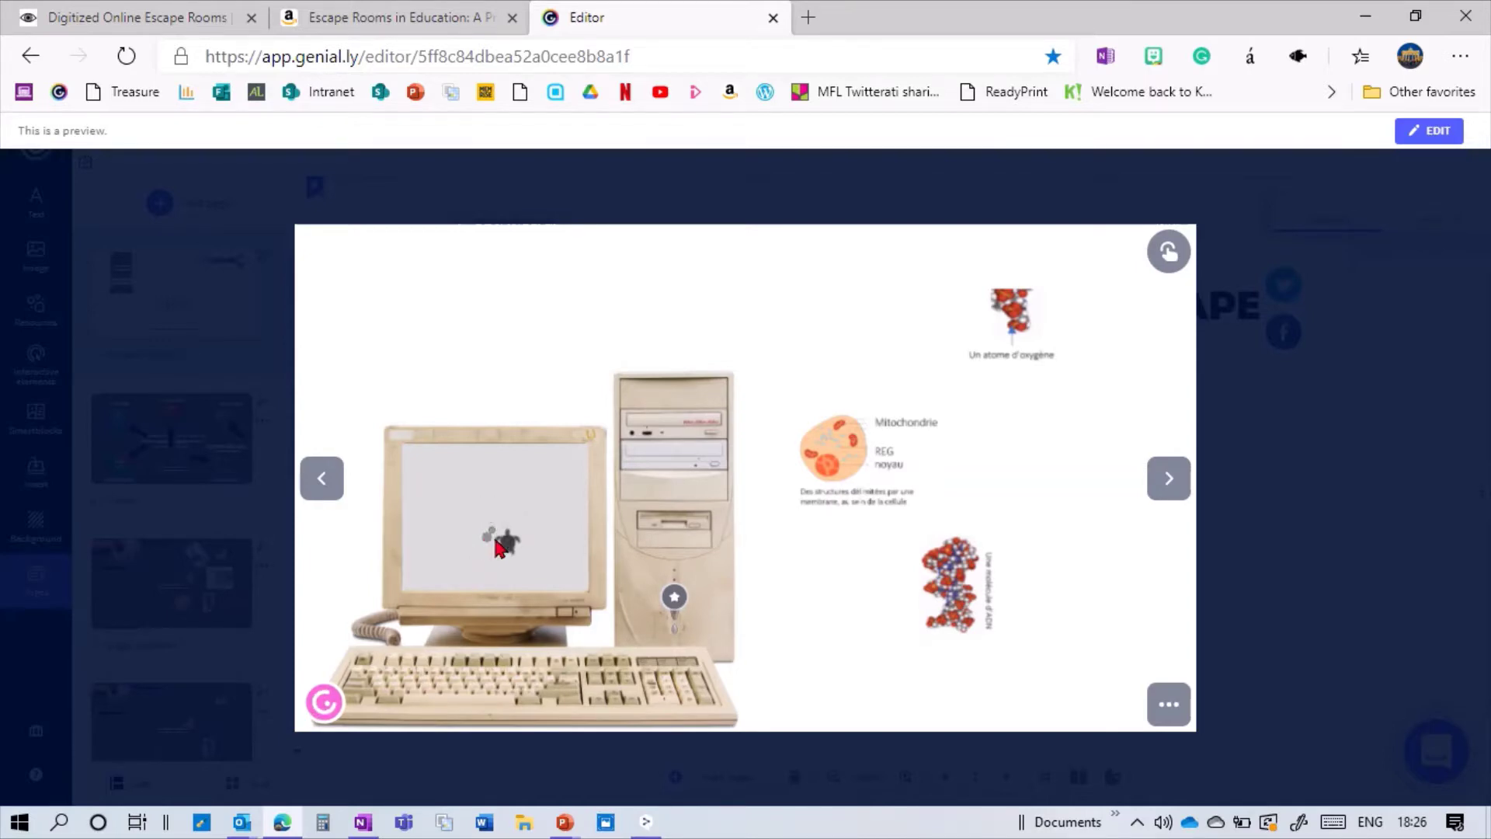
pyautogui.moveTo(676, 610)
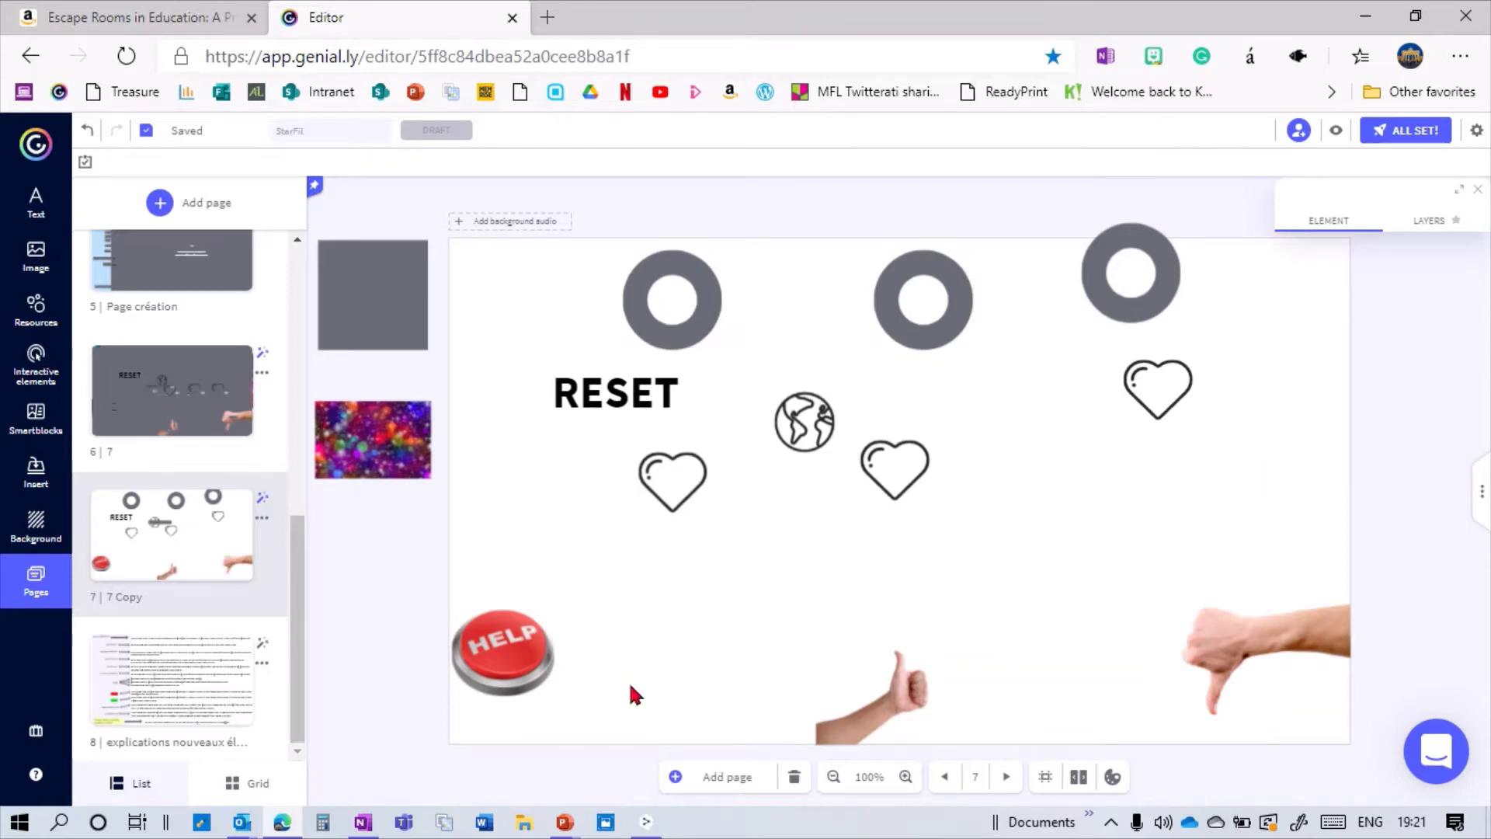
# Step: Copy all the StarFil elements from page 5 (Page création) to page 7 Copy and place them between the rightmost ring and the thumbs-up hand
pyautogui.scroll(1, 299, 581)
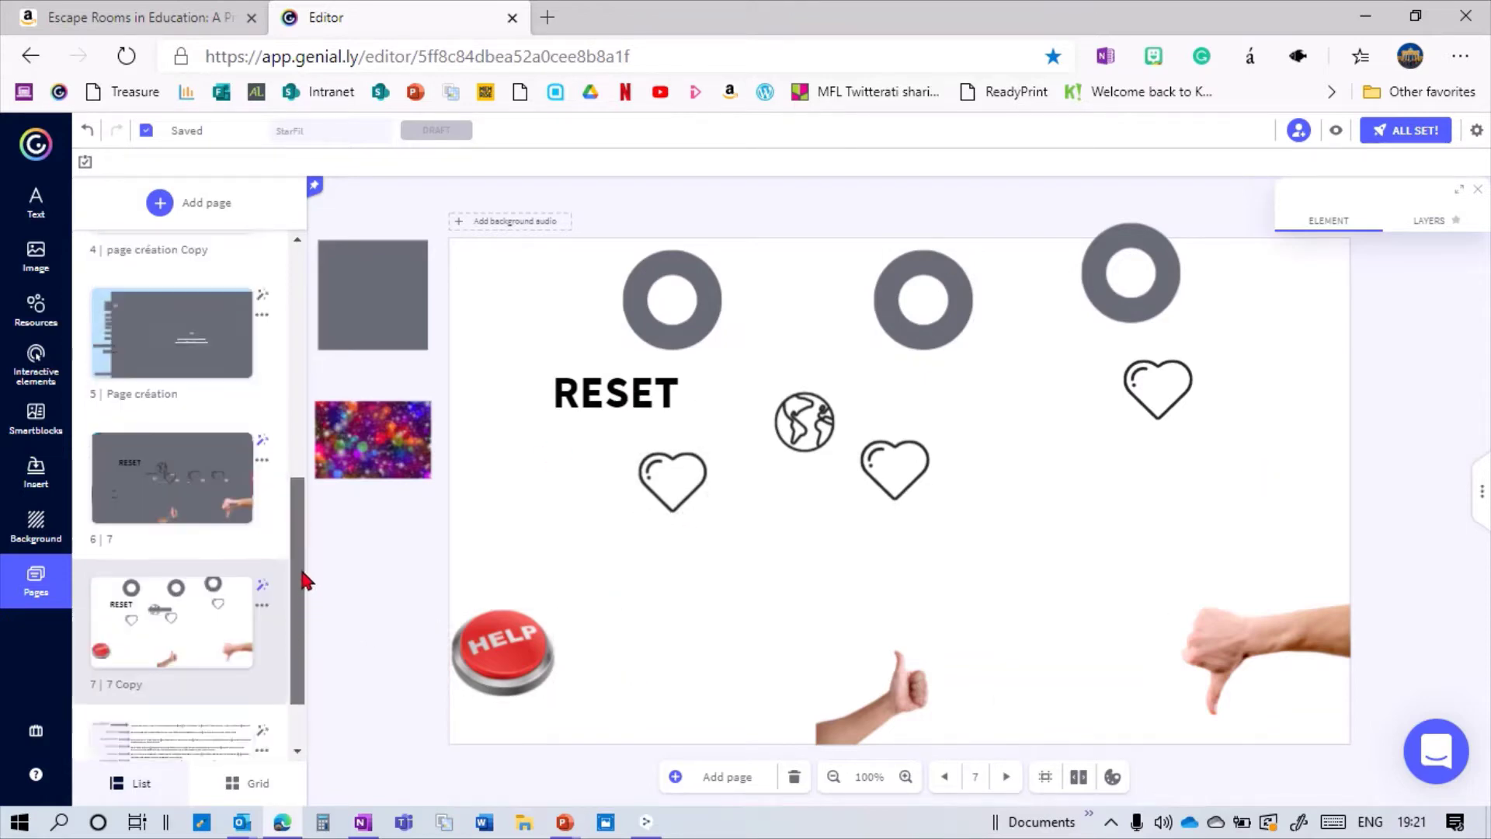
pyautogui.scroll(1, 302, 581)
pyautogui.click(141, 400)
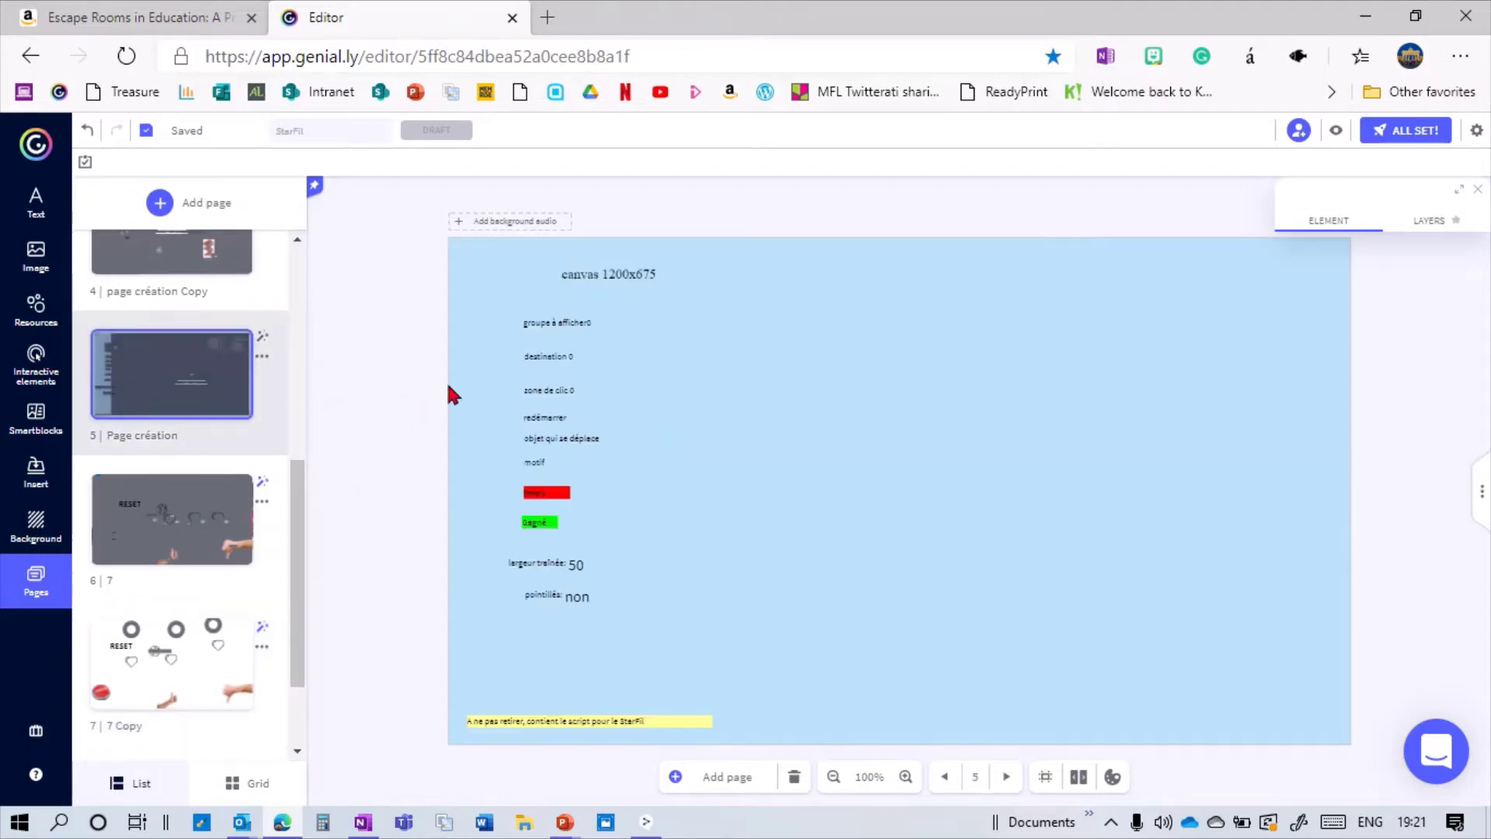
pyautogui.moveTo(397, 229); pyautogui.dragTo(878, 758)
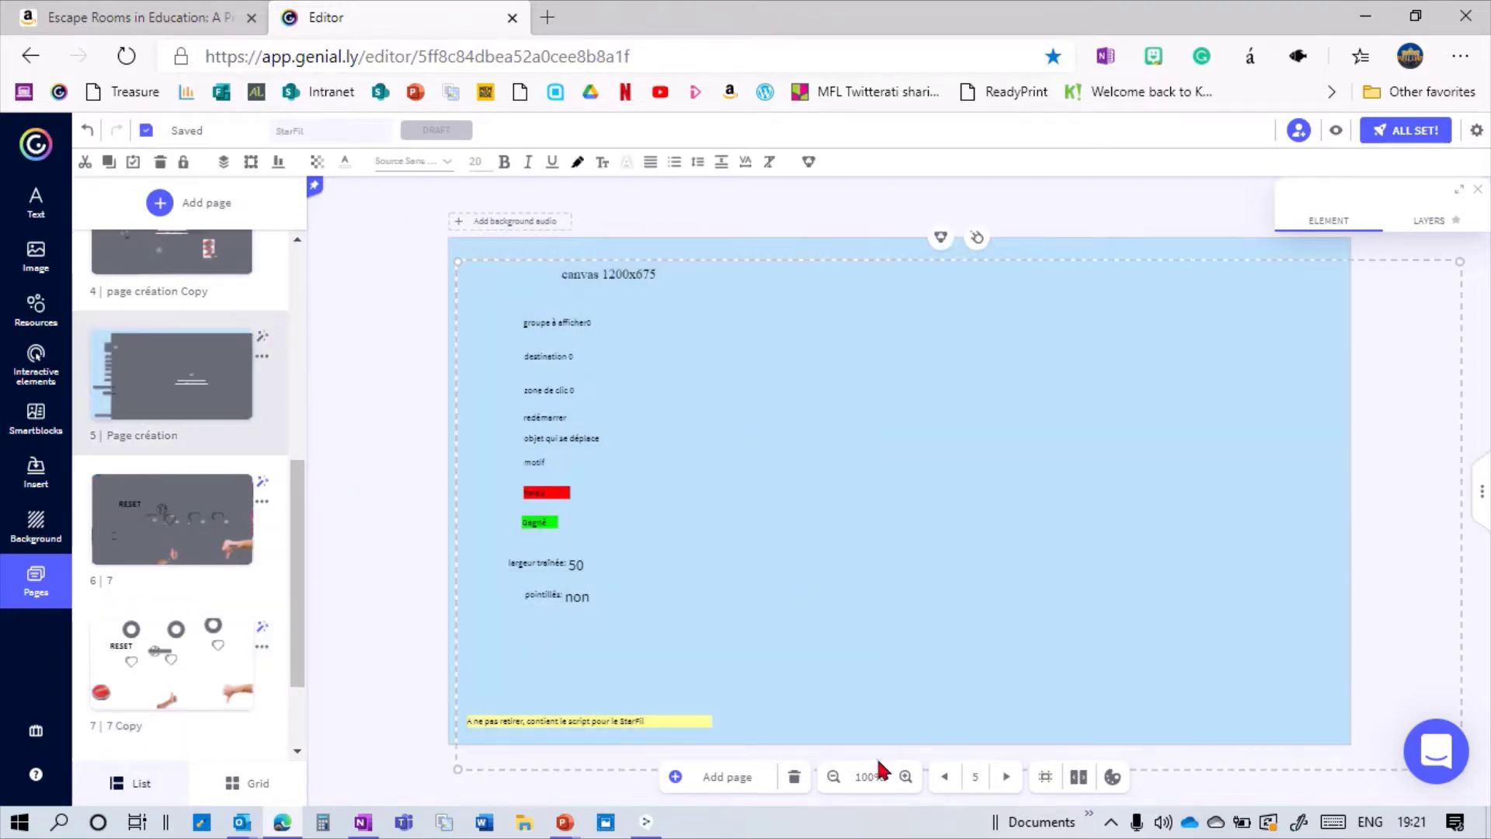
pyautogui.moveTo(810, 603); pyautogui.dragTo(880, 608)
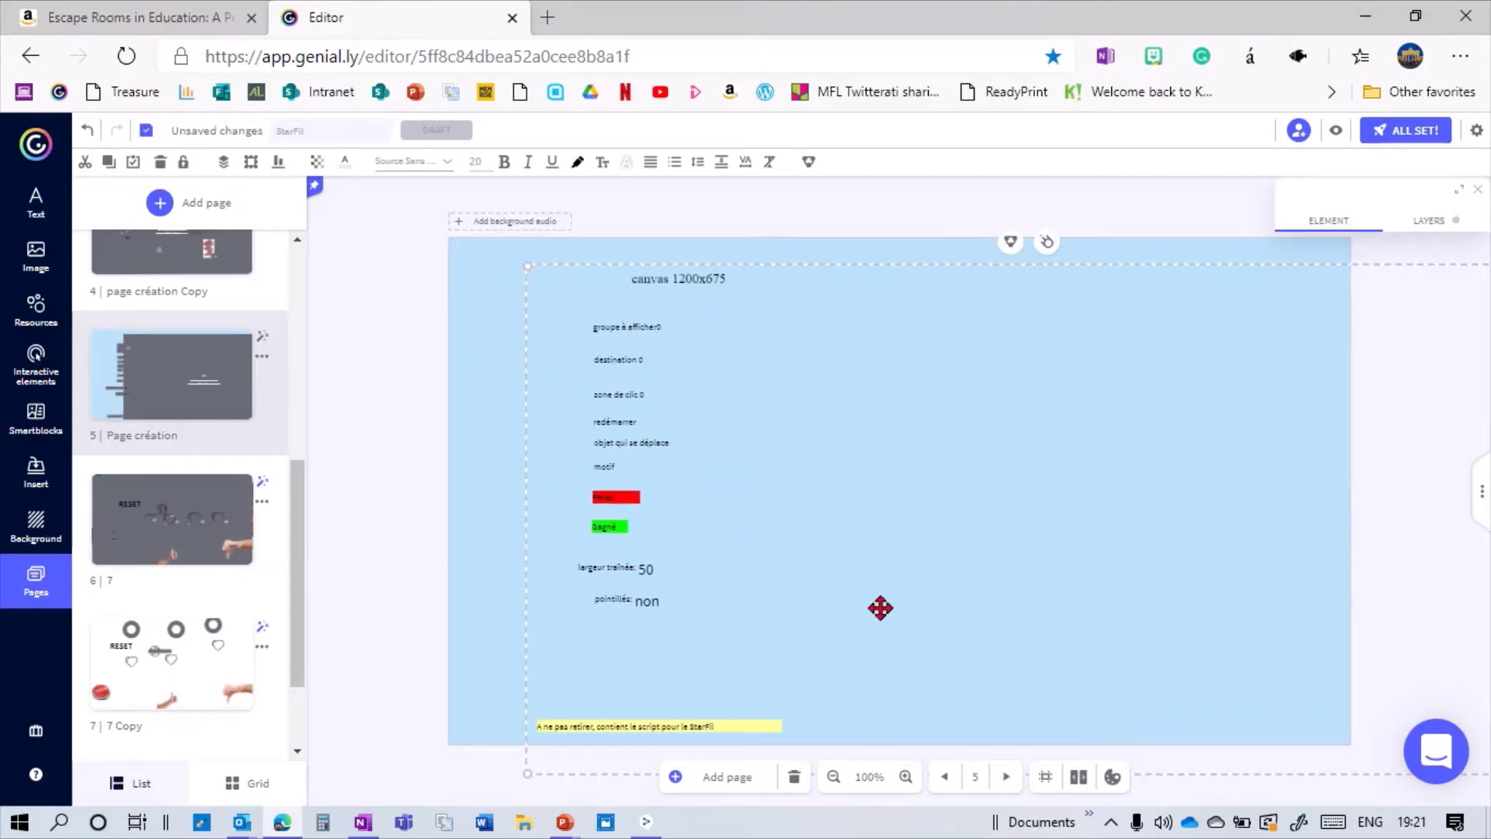
pyautogui.click(176, 687)
pyautogui.hotkey('ctrl', 'v')
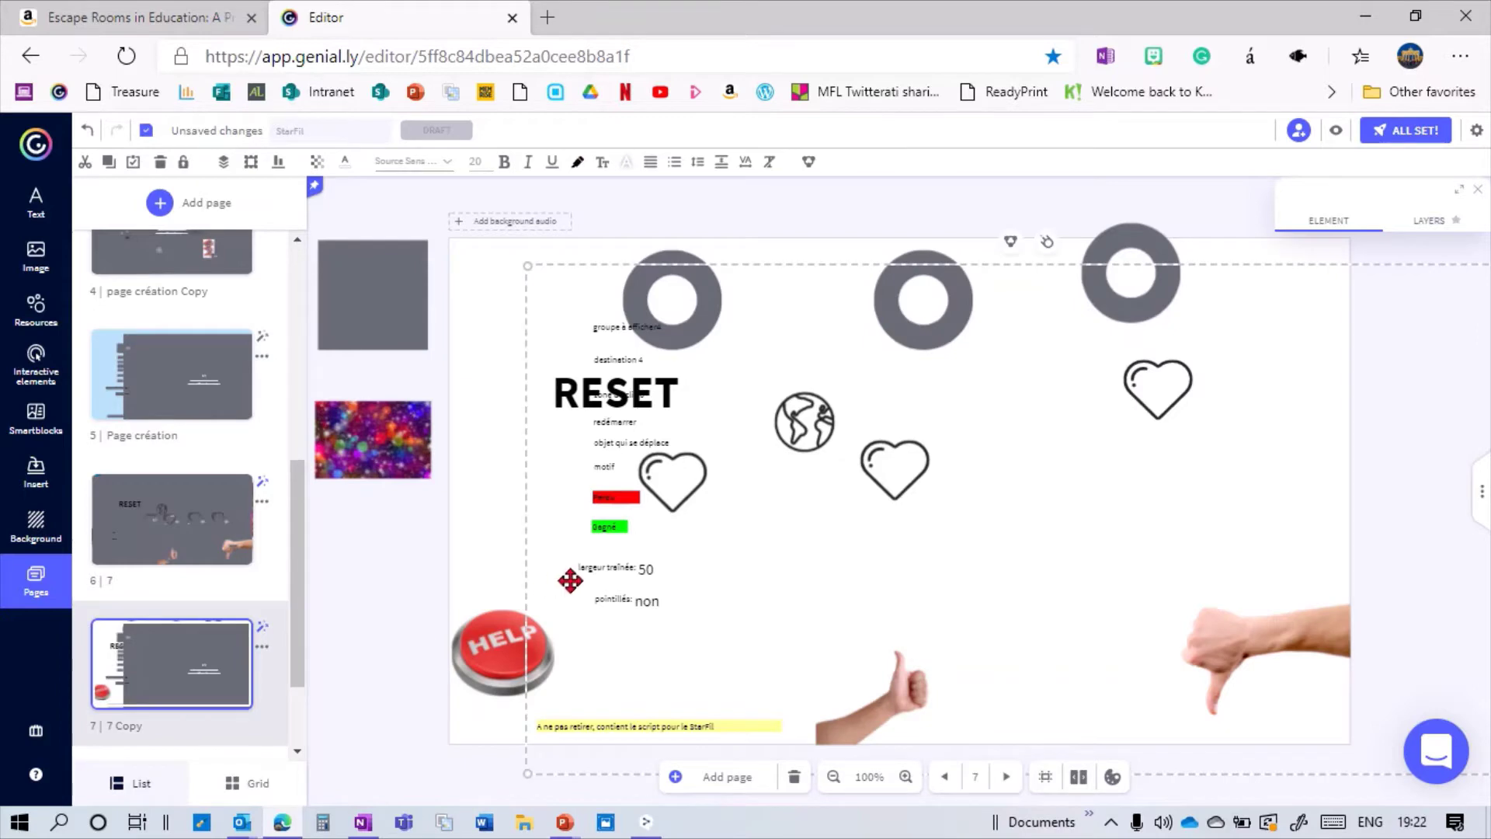
pyautogui.moveTo(567, 572); pyautogui.dragTo(1007, 587)
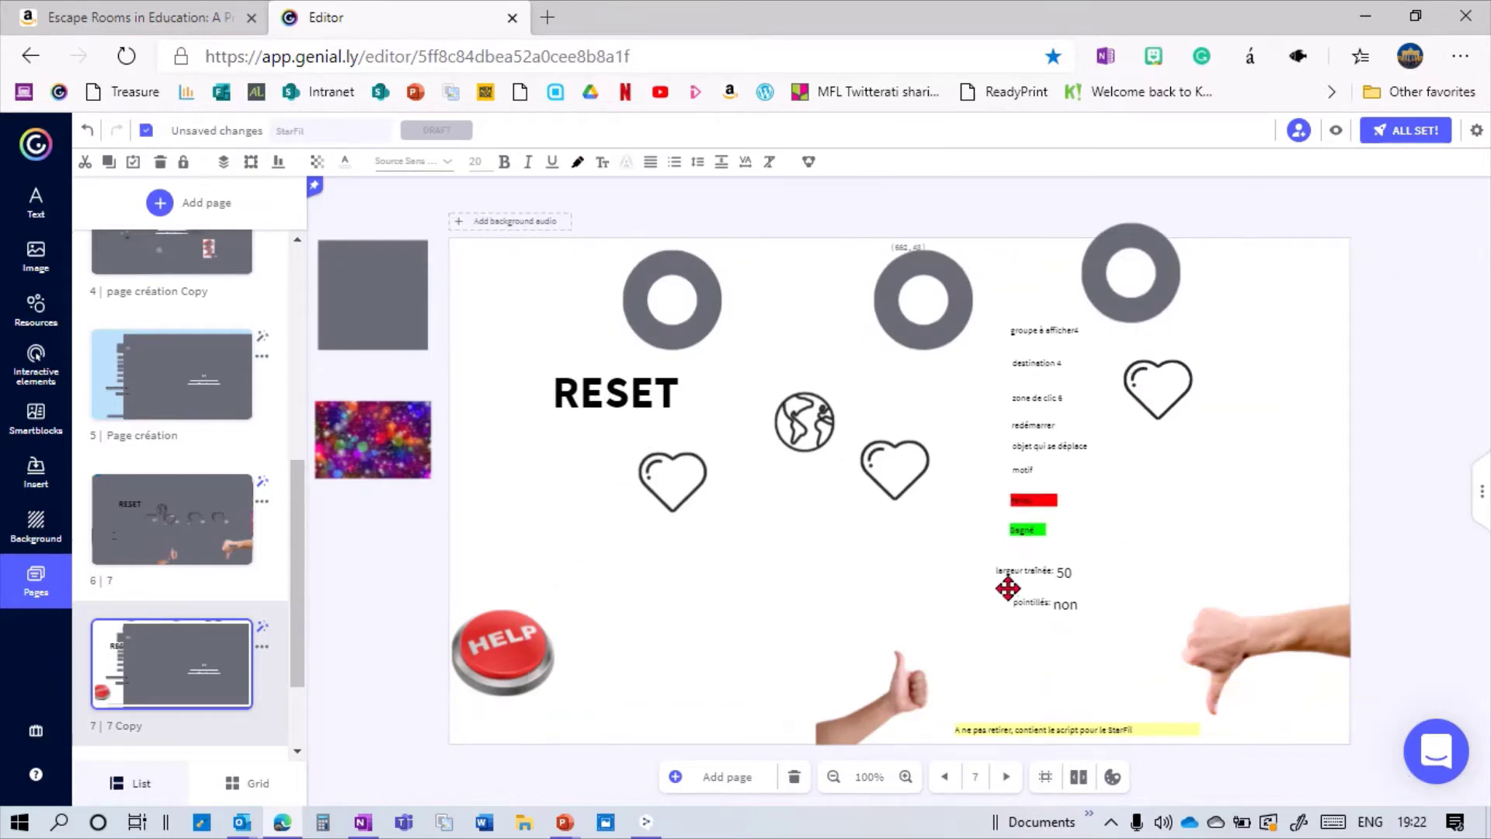
pyautogui.click(948, 564)
# Step: Move the full-page StarFil overlay off the right edge of page 7 Copy
pyautogui.moveTo(990, 432); pyautogui.dragTo(164, 699)
pyautogui.click(158, 689)
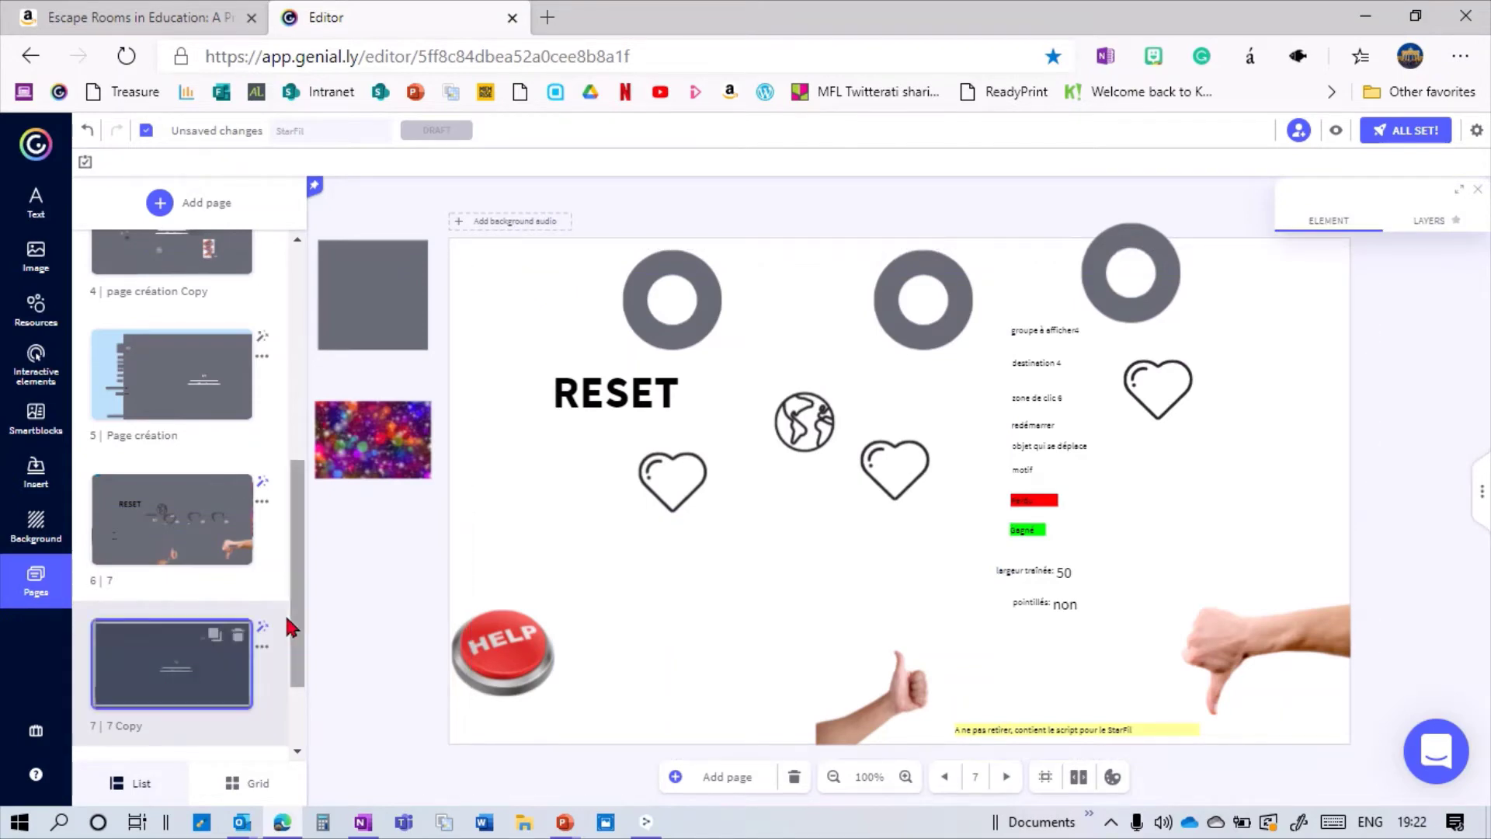
pyautogui.moveTo(157, 681); pyautogui.dragTo(272, 719)
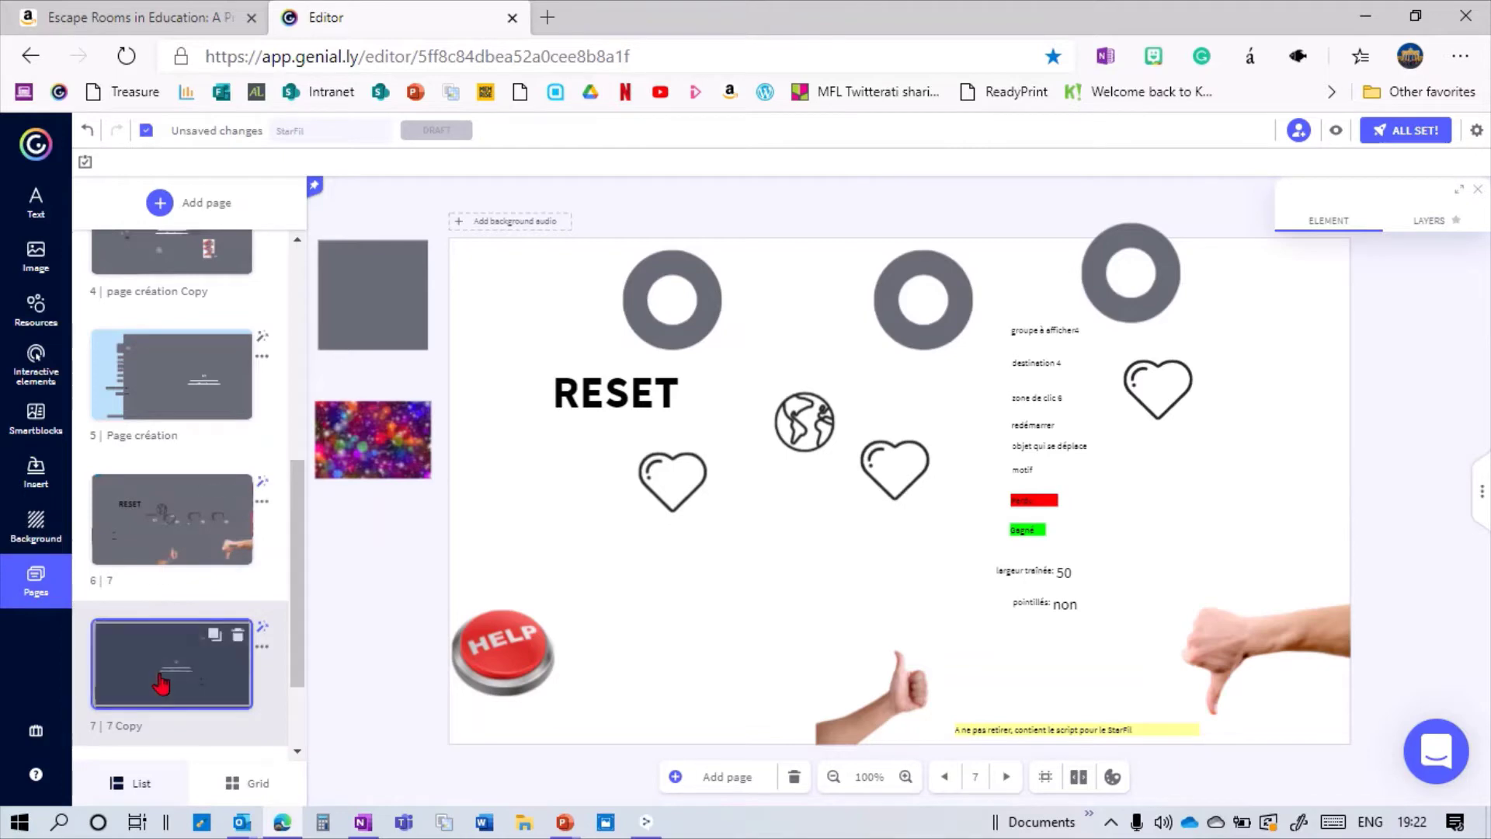
pyautogui.moveTo(482, 516); pyautogui.dragTo(516, 526)
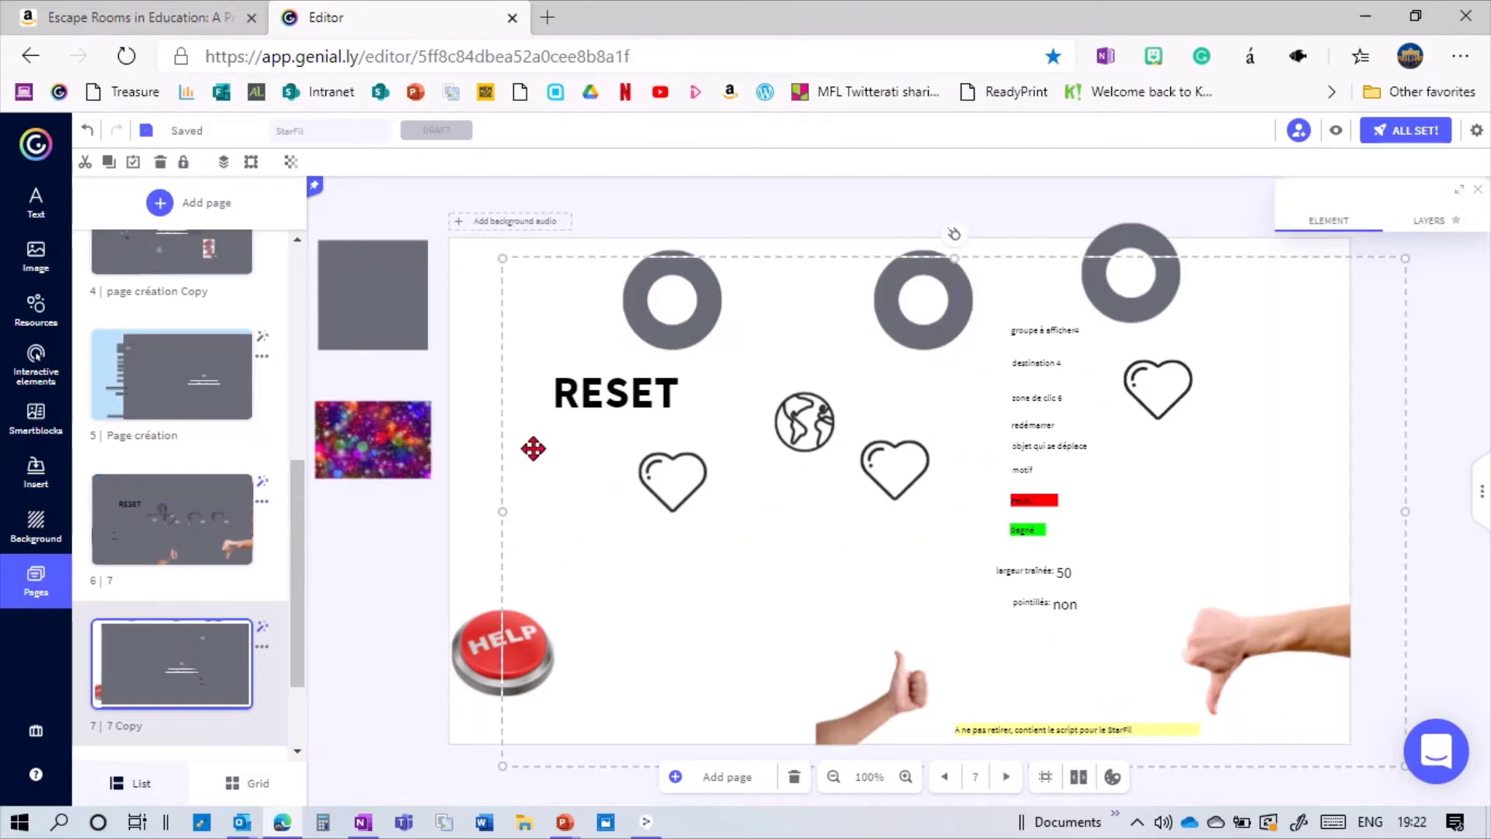
pyautogui.moveTo(533, 448); pyautogui.dragTo(1412, 434)
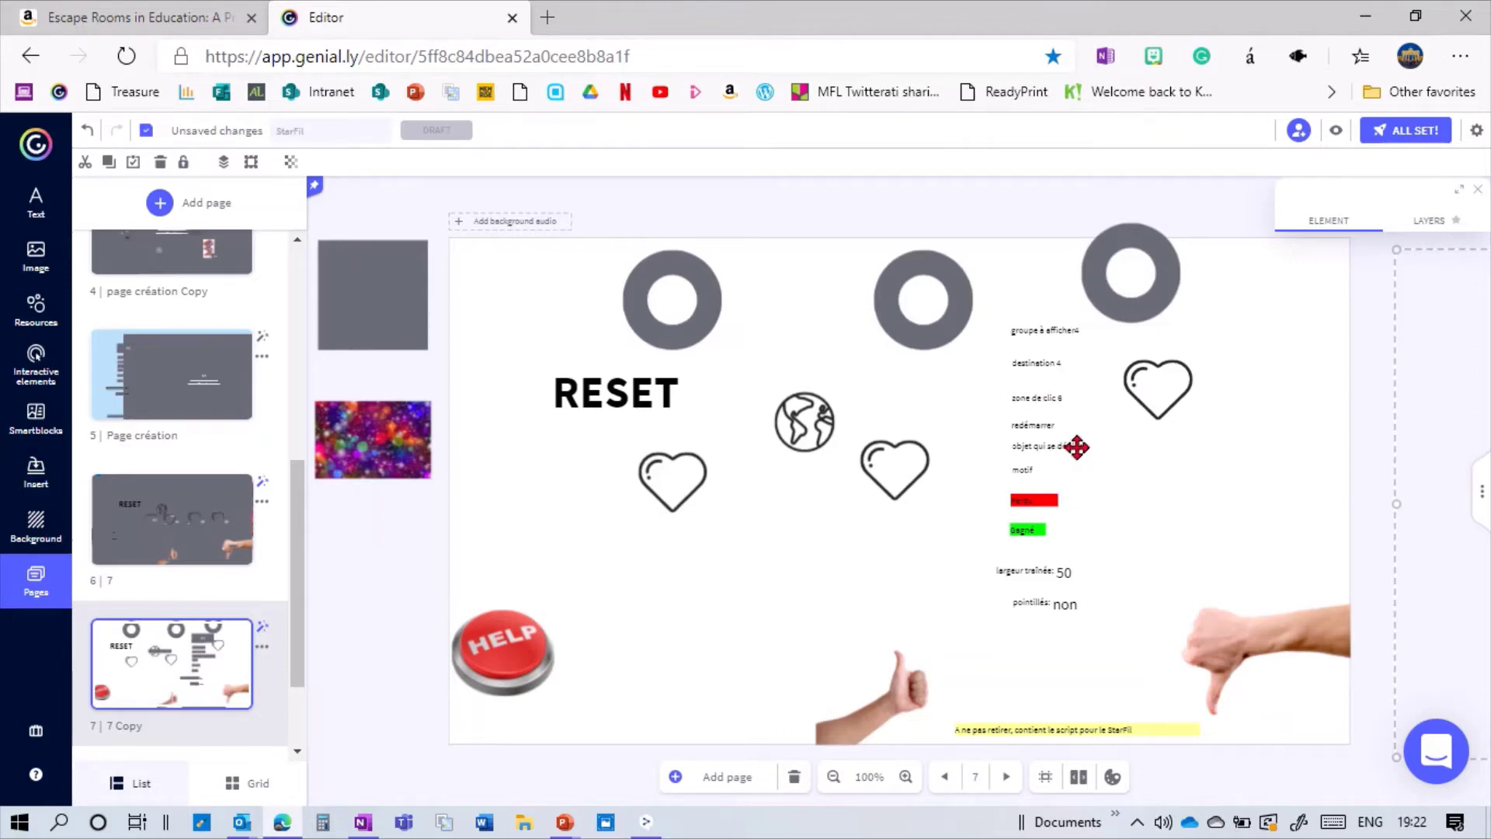
# Step: Place the "objet qui se déplace" label over the globe icon, make it fully transparent, and group it with the globe
pyautogui.moveTo(1076, 448); pyautogui.dragTo(830, 416)
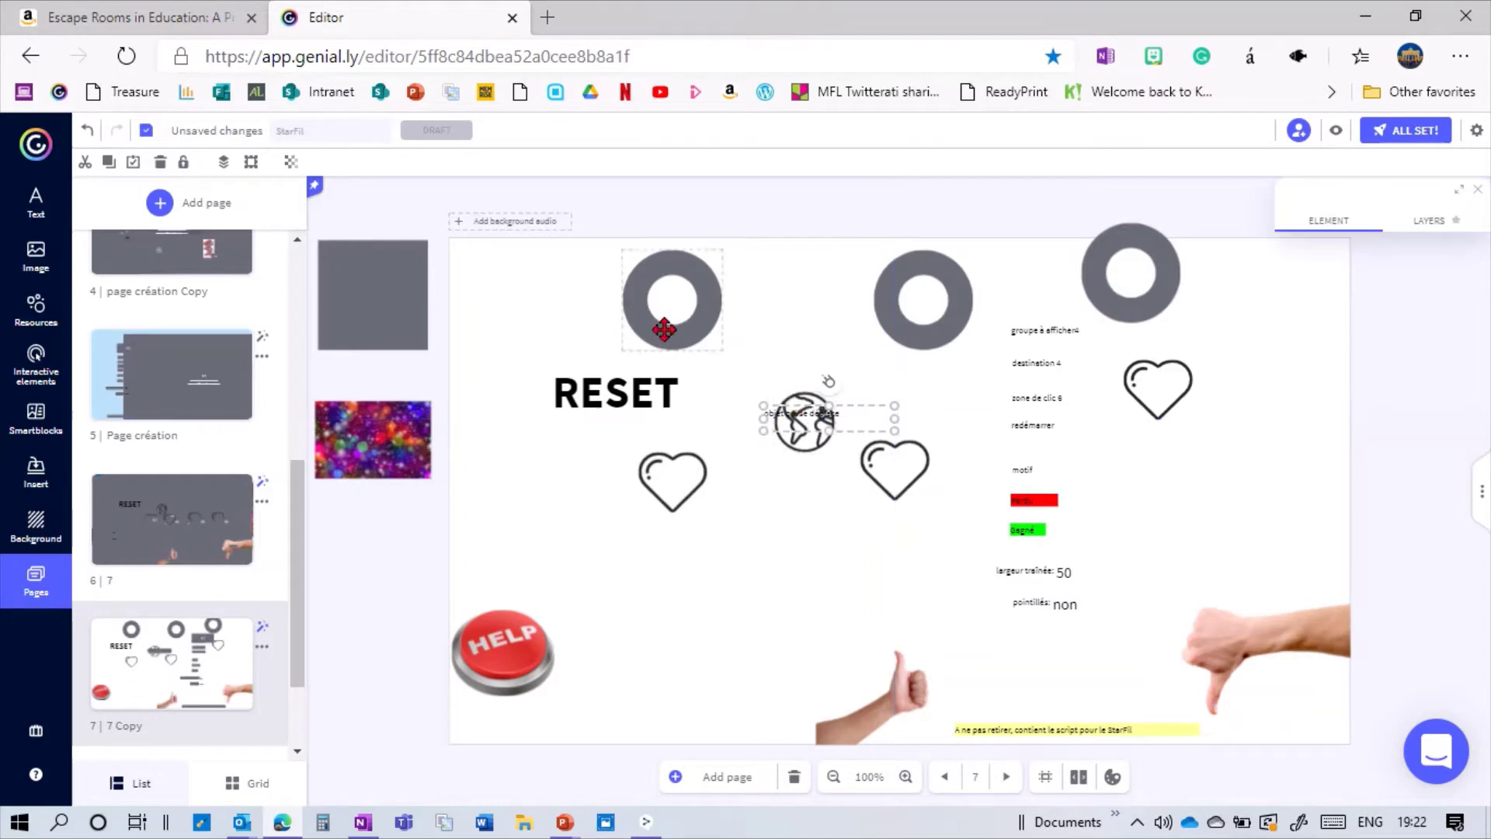
pyautogui.click(292, 163)
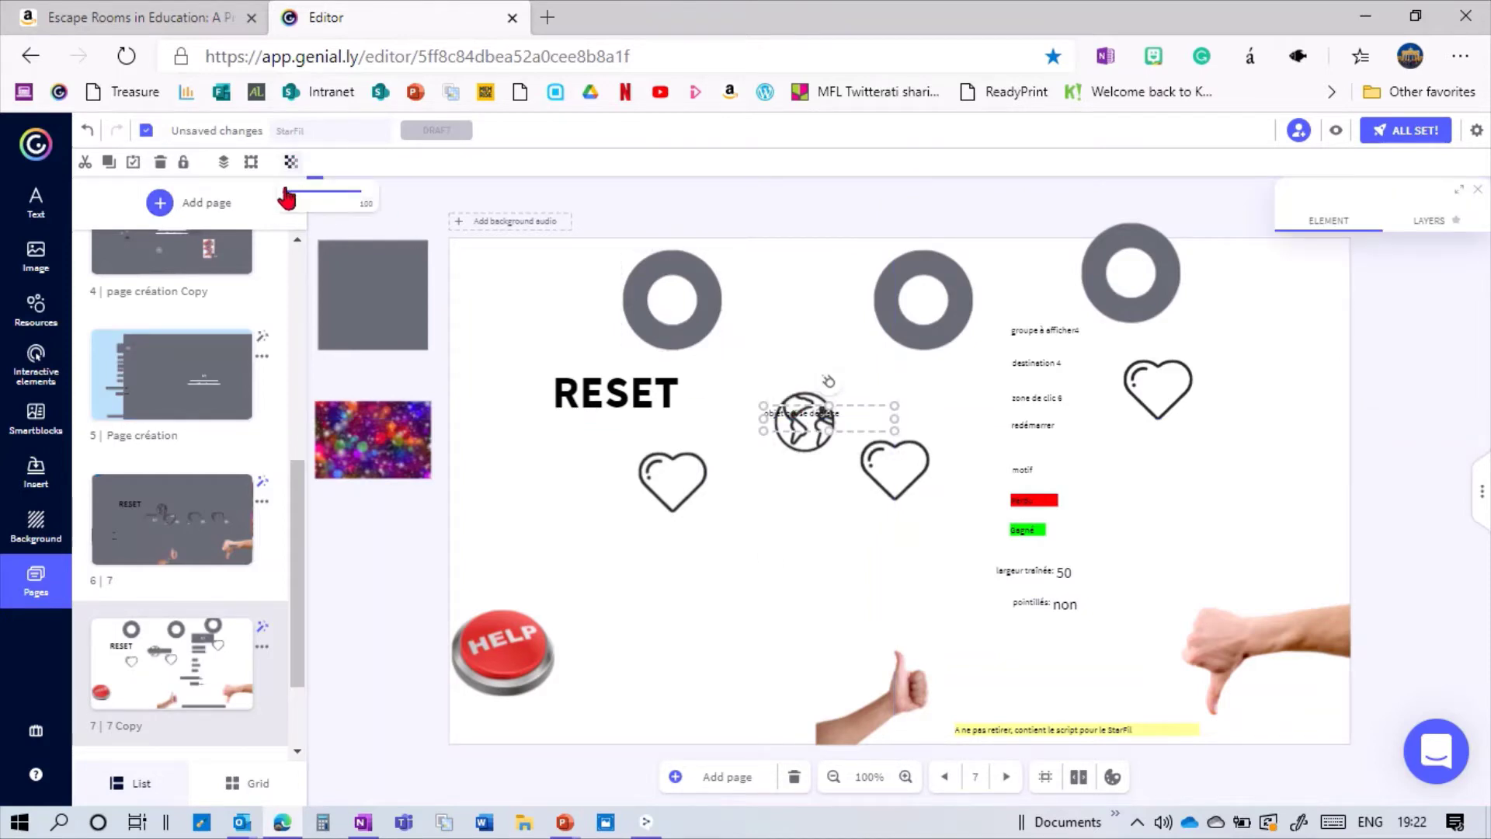
pyautogui.click(286, 191)
pyautogui.moveTo(748, 351); pyautogui.dragTo(838, 463)
pyautogui.click(809, 368)
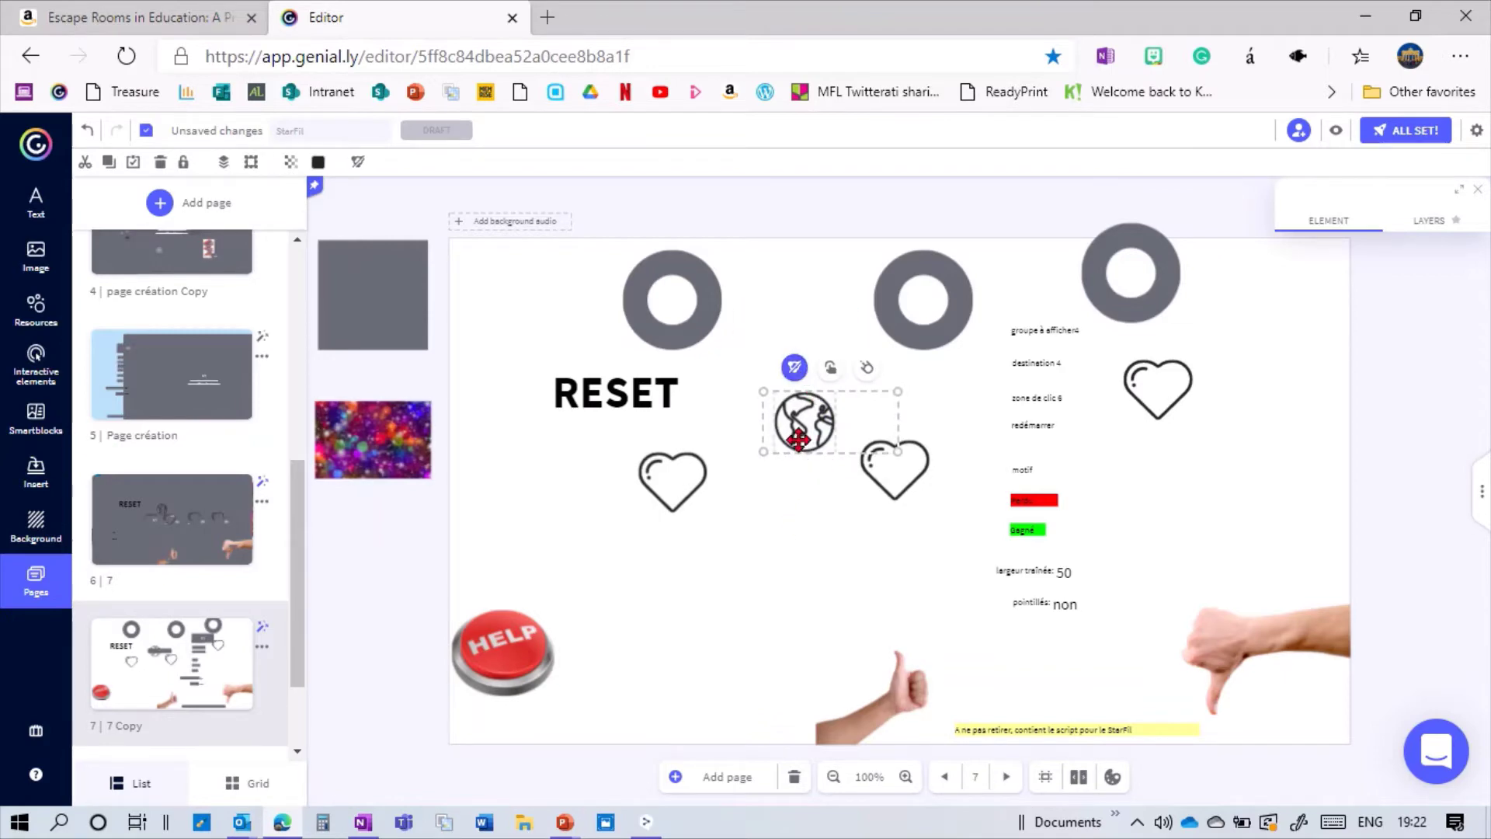
pyautogui.moveTo(799, 426); pyautogui.dragTo(741, 402)
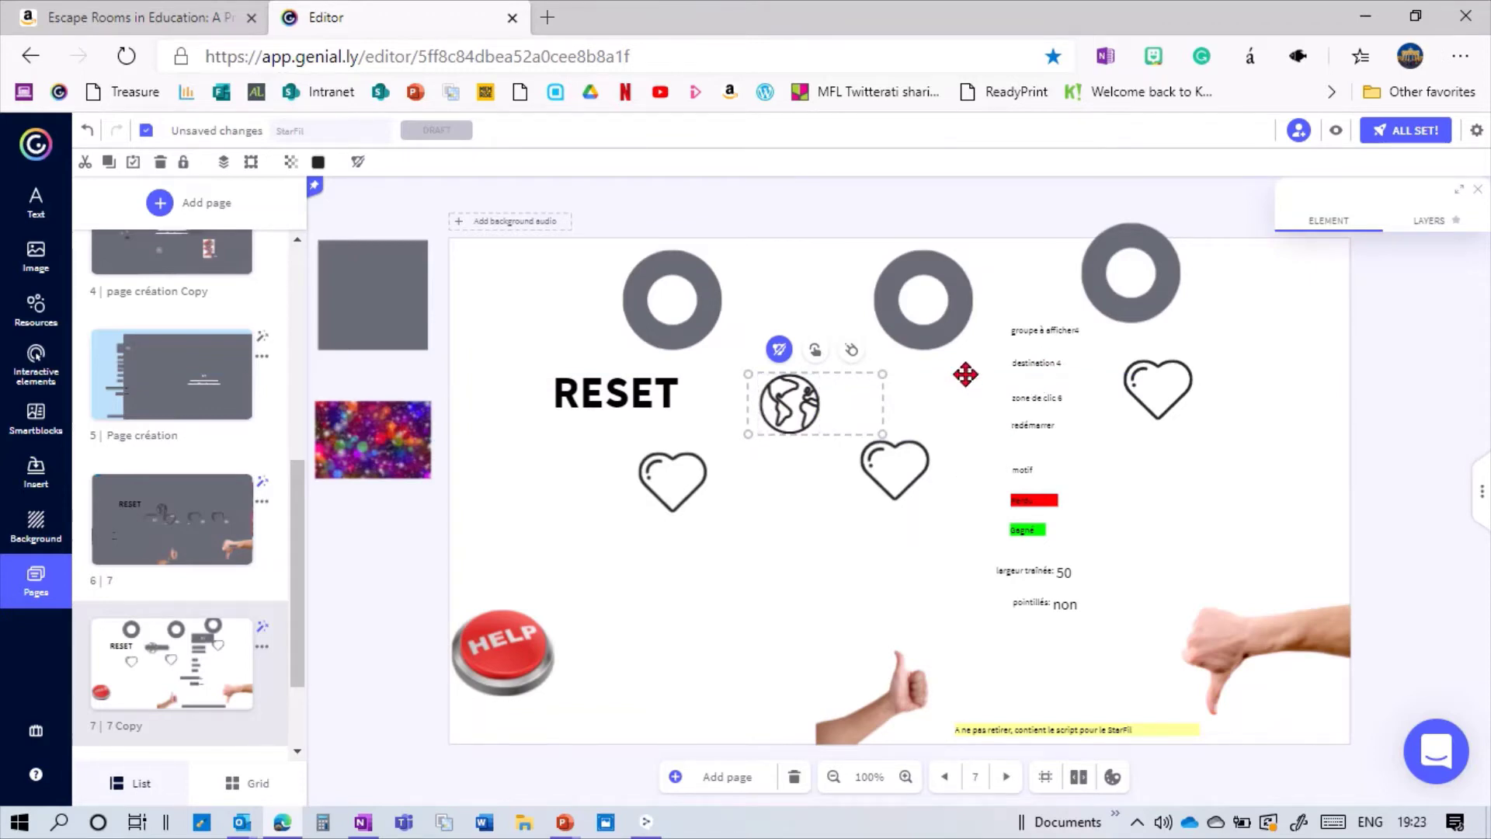
# Step: Move the "groupe à afficher" label below the hearts, and the "zone de clic" and "destination" labels to the page's upper-left corner
pyautogui.moveTo(1039, 361); pyautogui.dragTo(716, 589)
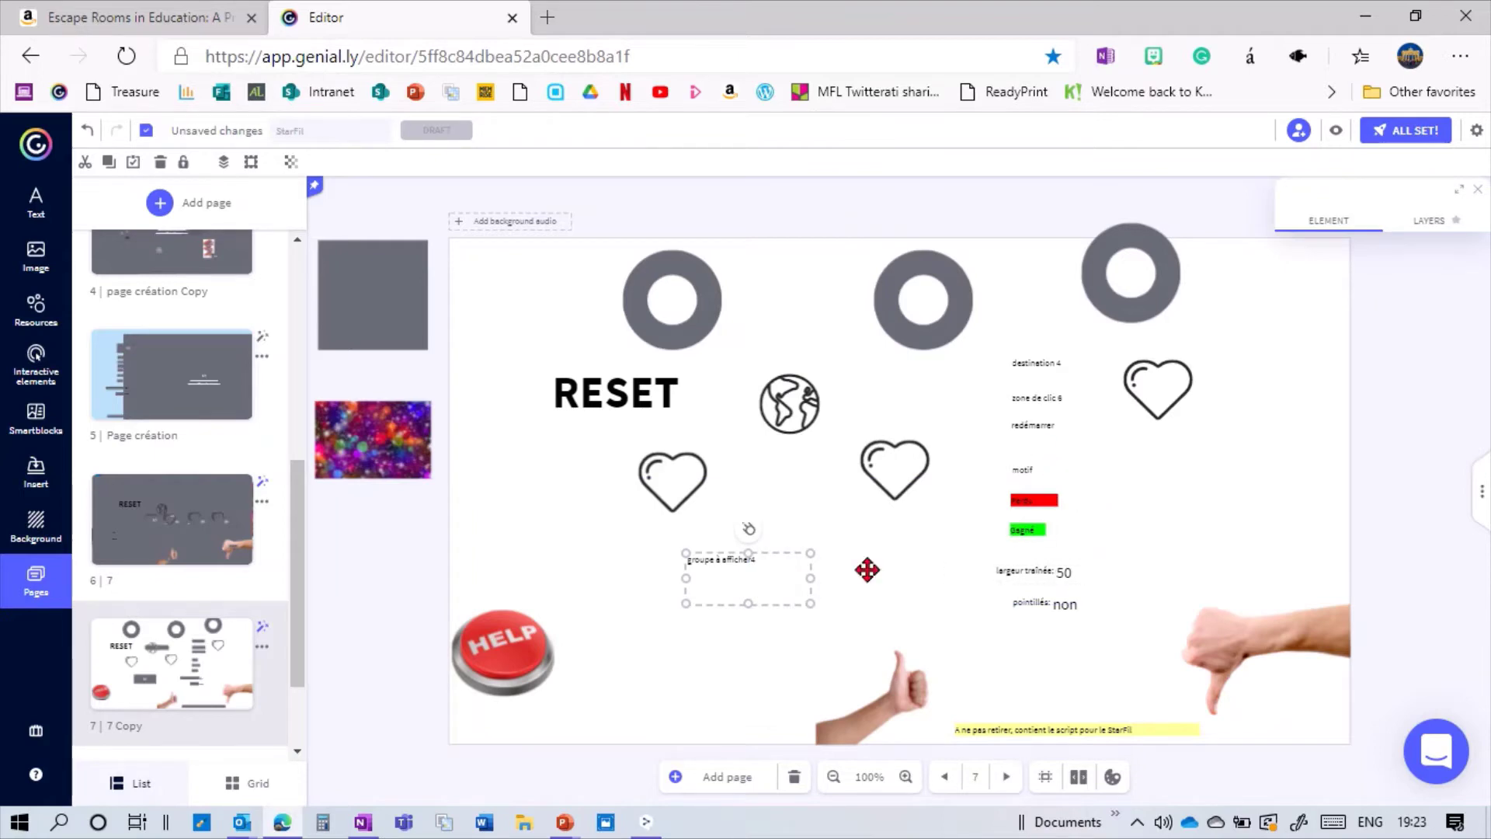
pyautogui.moveTo(1035, 398); pyautogui.dragTo(508, 326)
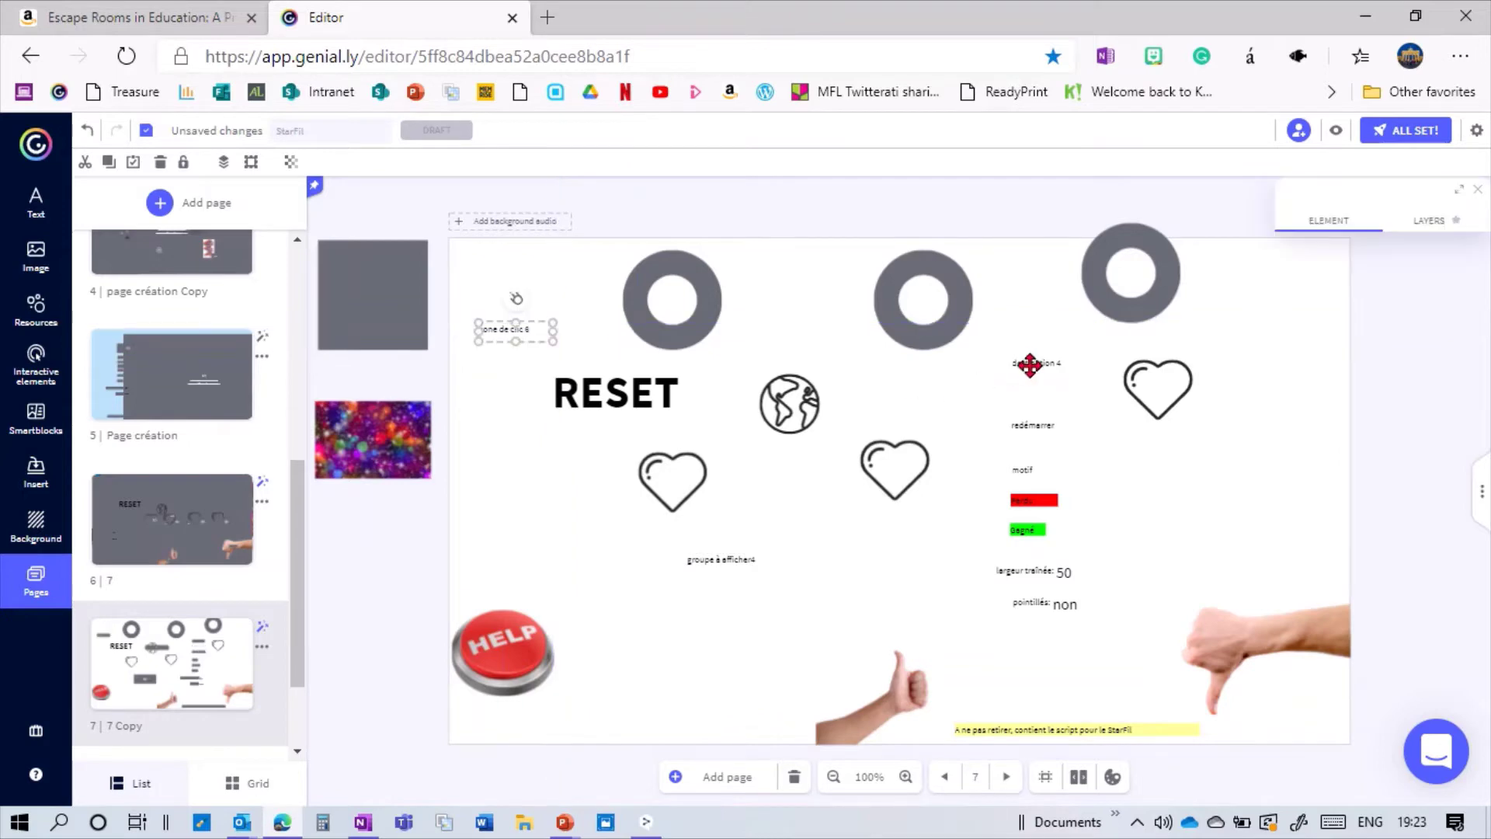
pyautogui.moveTo(1035, 365); pyautogui.dragTo(506, 278)
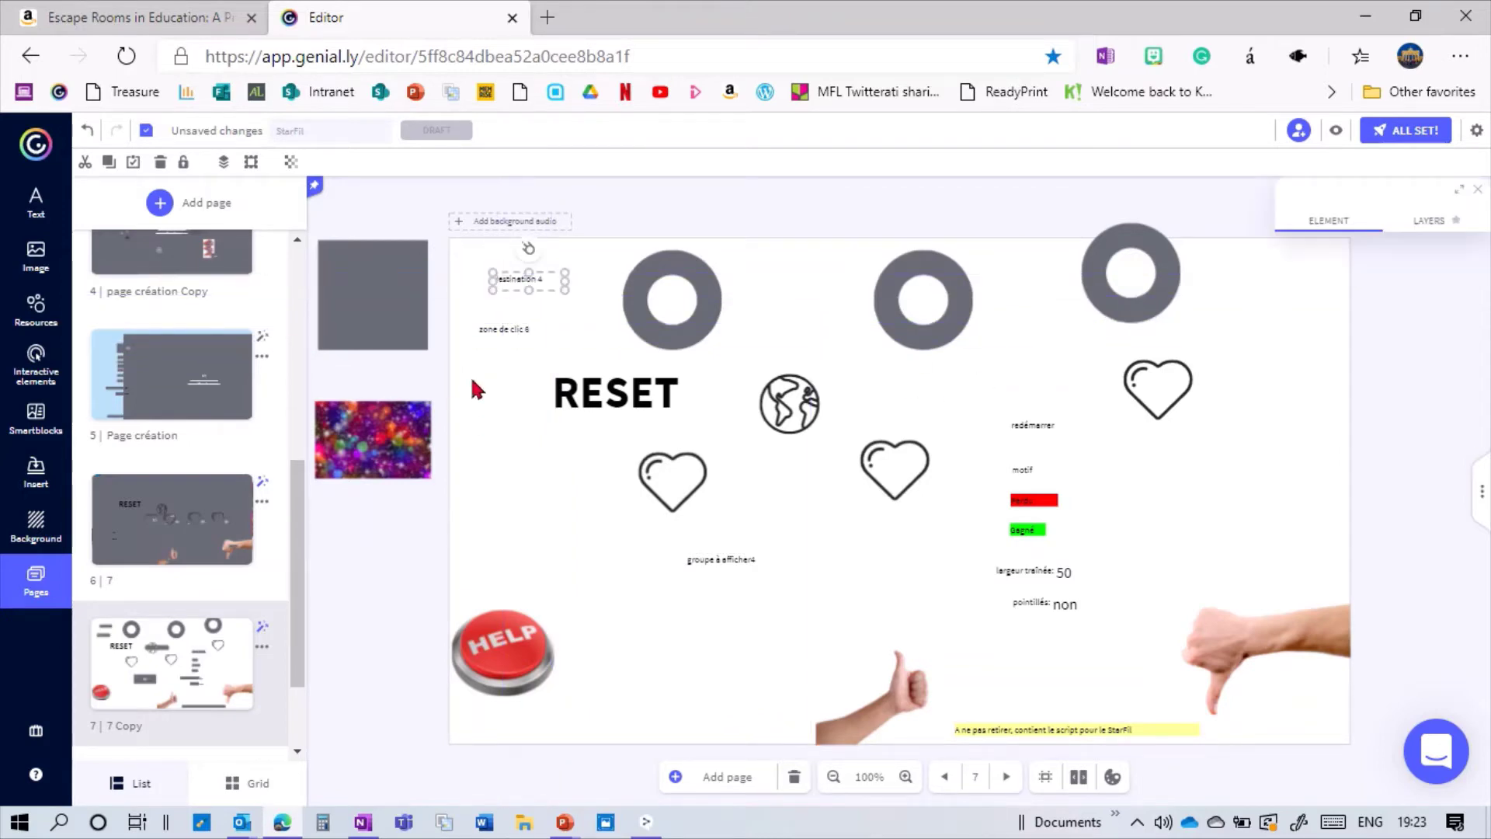
# Step: Place the "destination" label on the first ring and group the two
pyautogui.moveTo(514, 289); pyautogui.dragTo(657, 314)
pyautogui.moveTo(605, 208); pyautogui.dragTo(726, 335)
pyautogui.click(654, 227)
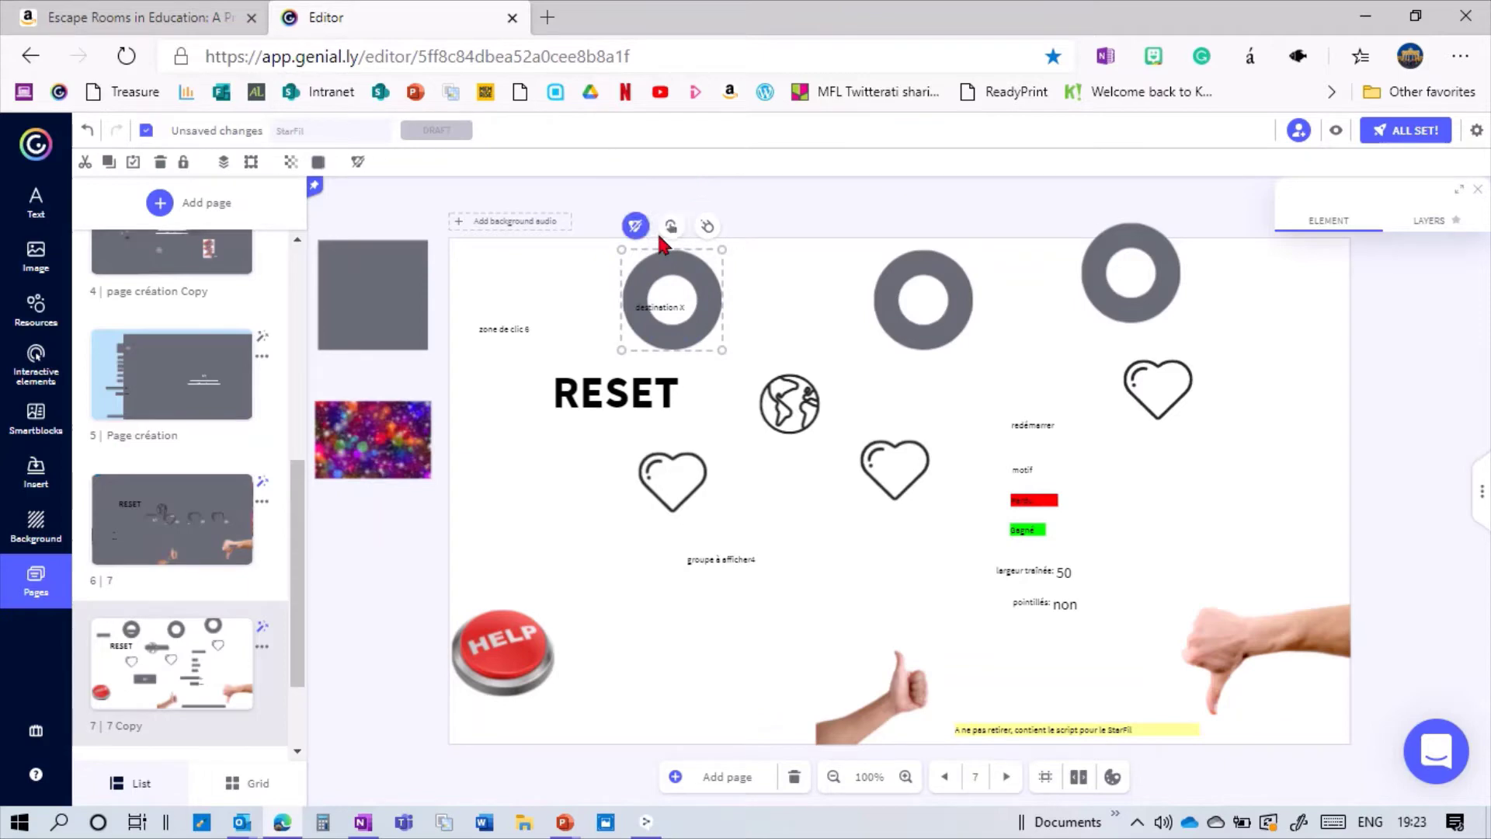
# Step: Place the "zone de clic" label on the red HELP button and group the two
pyautogui.moveTo(493, 322); pyautogui.dragTo(495, 641)
pyautogui.moveTo(398, 593); pyautogui.dragTo(586, 710)
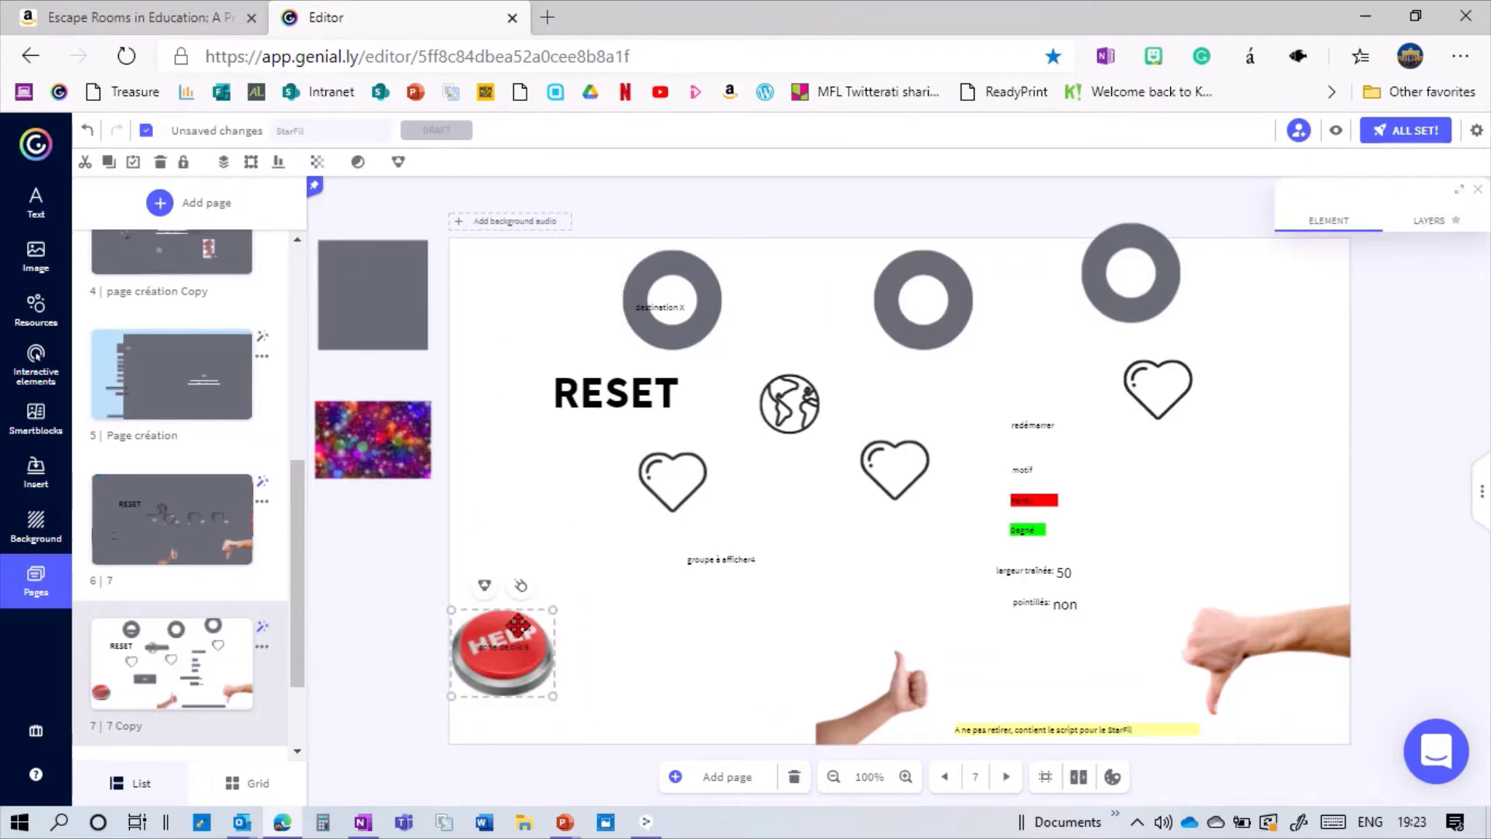
pyautogui.click(466, 585)
pyautogui.click(619, 678)
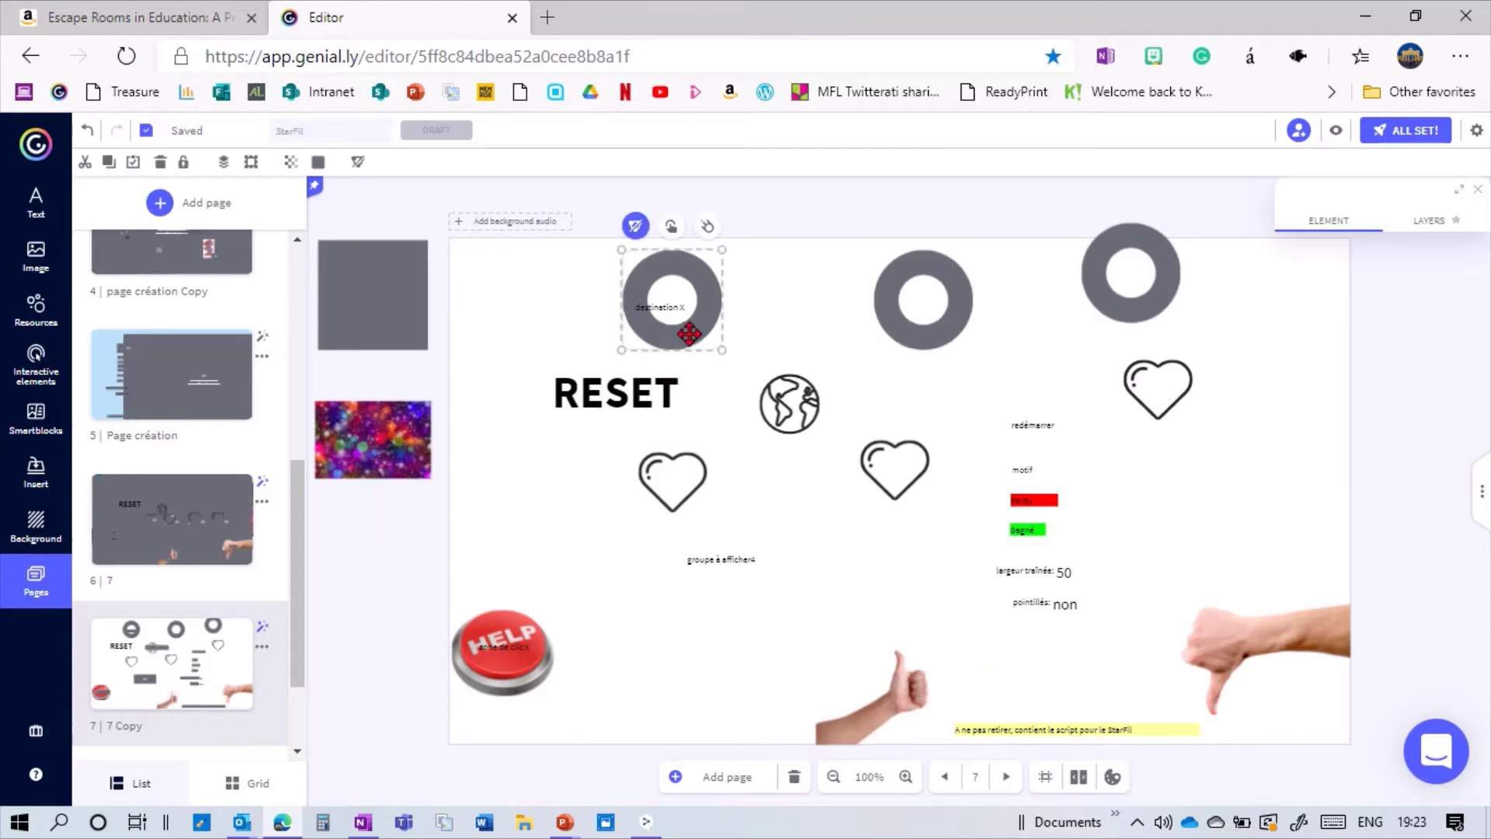
# Step: Replace the plain middle ring with a copy of the ring grouped with the "destination" label, placed just beside the original
pyautogui.click(903, 327)
pyautogui.press('Delete')
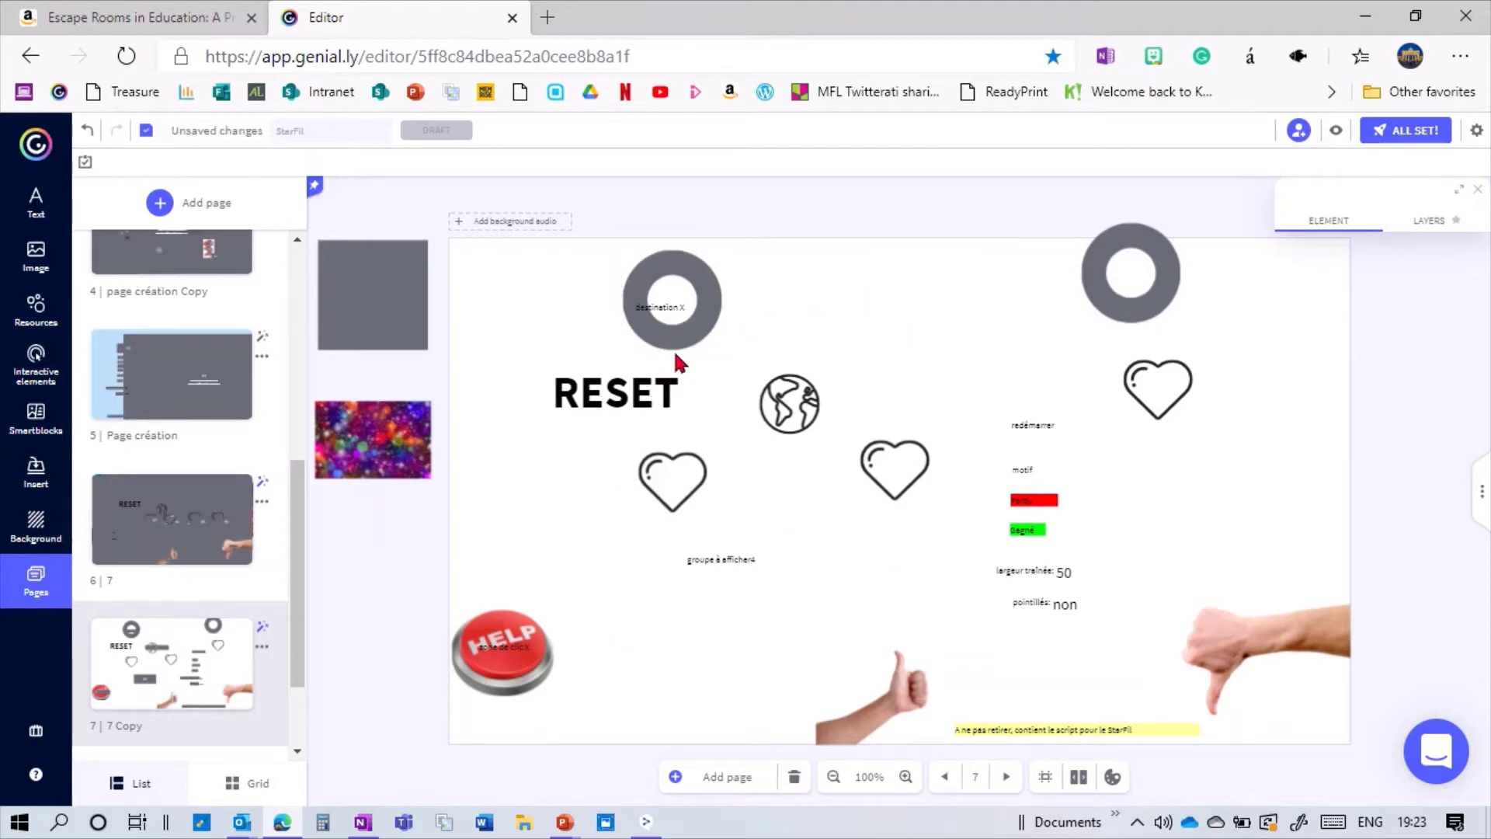
pyautogui.click(671, 339)
pyautogui.hotkey('ctrl', 'c')
pyautogui.hotkey('ctrl', 'v')
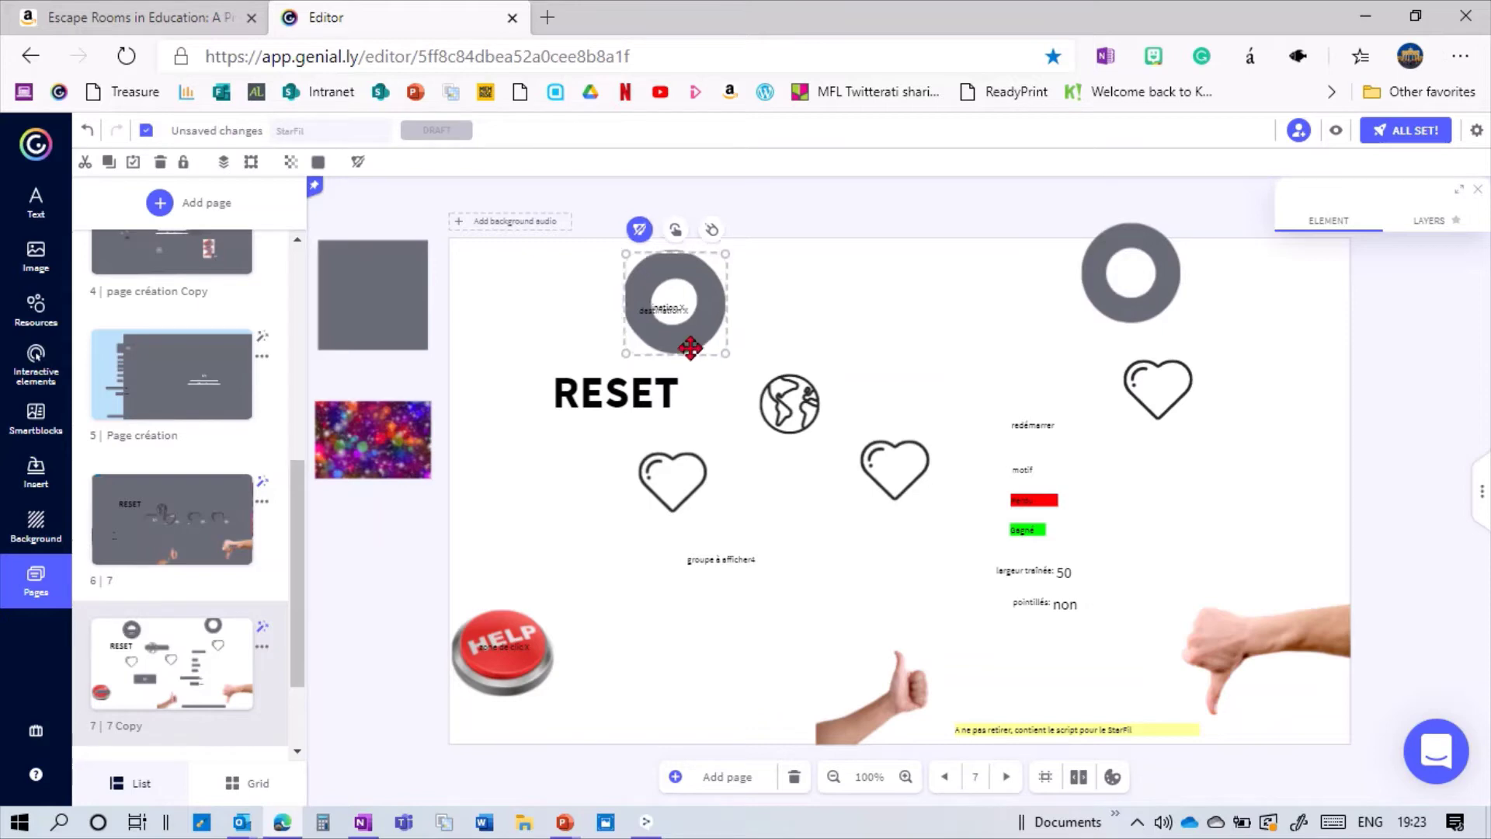
pyautogui.moveTo(685, 333); pyautogui.dragTo(823, 333)
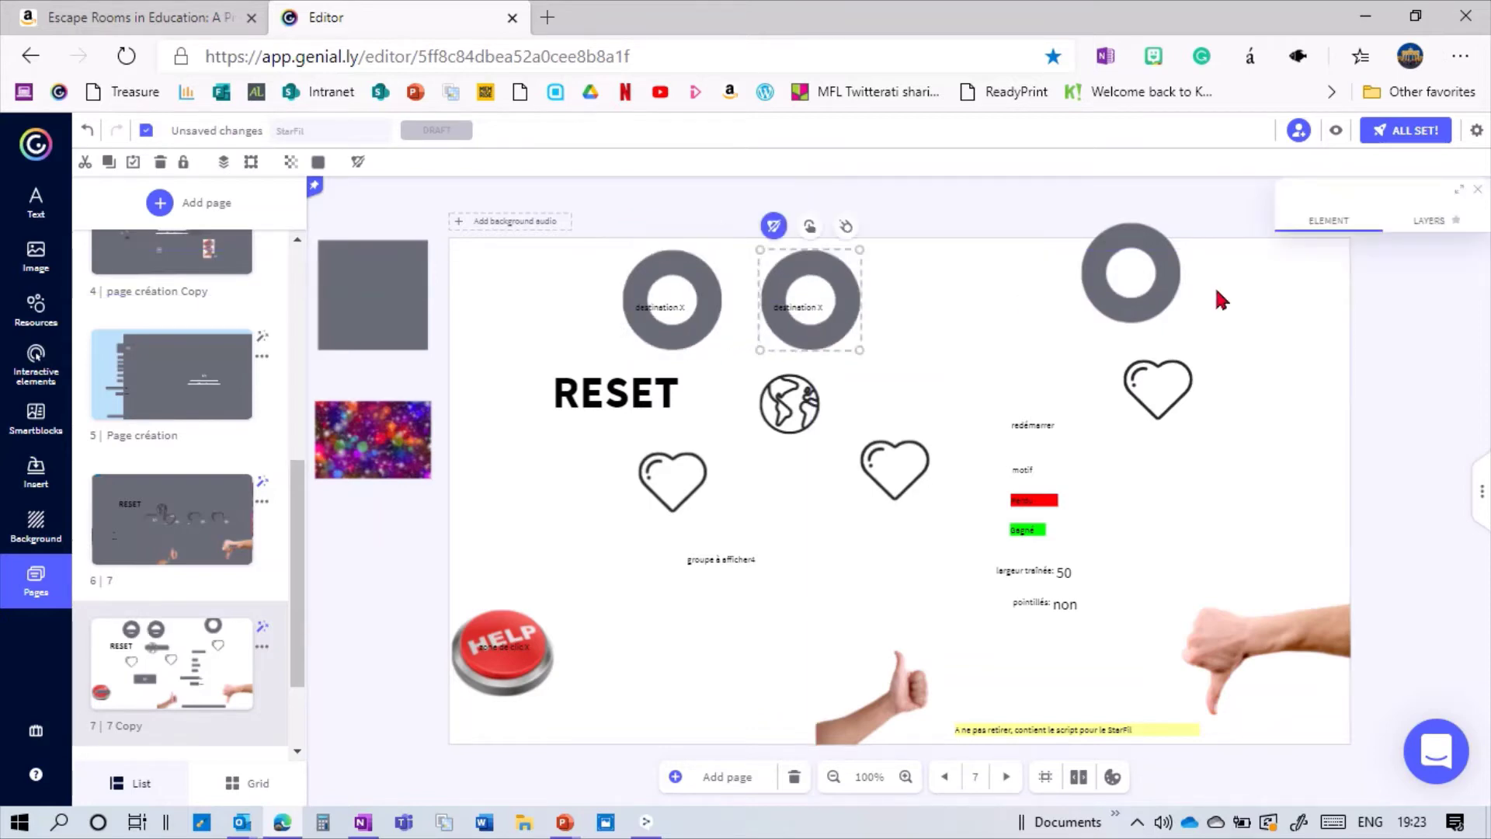
# Step: Delete the plain ring without a label in the upper-right part of the page
pyautogui.click(1165, 307)
pyautogui.press('Delete')
pyautogui.click(654, 335)
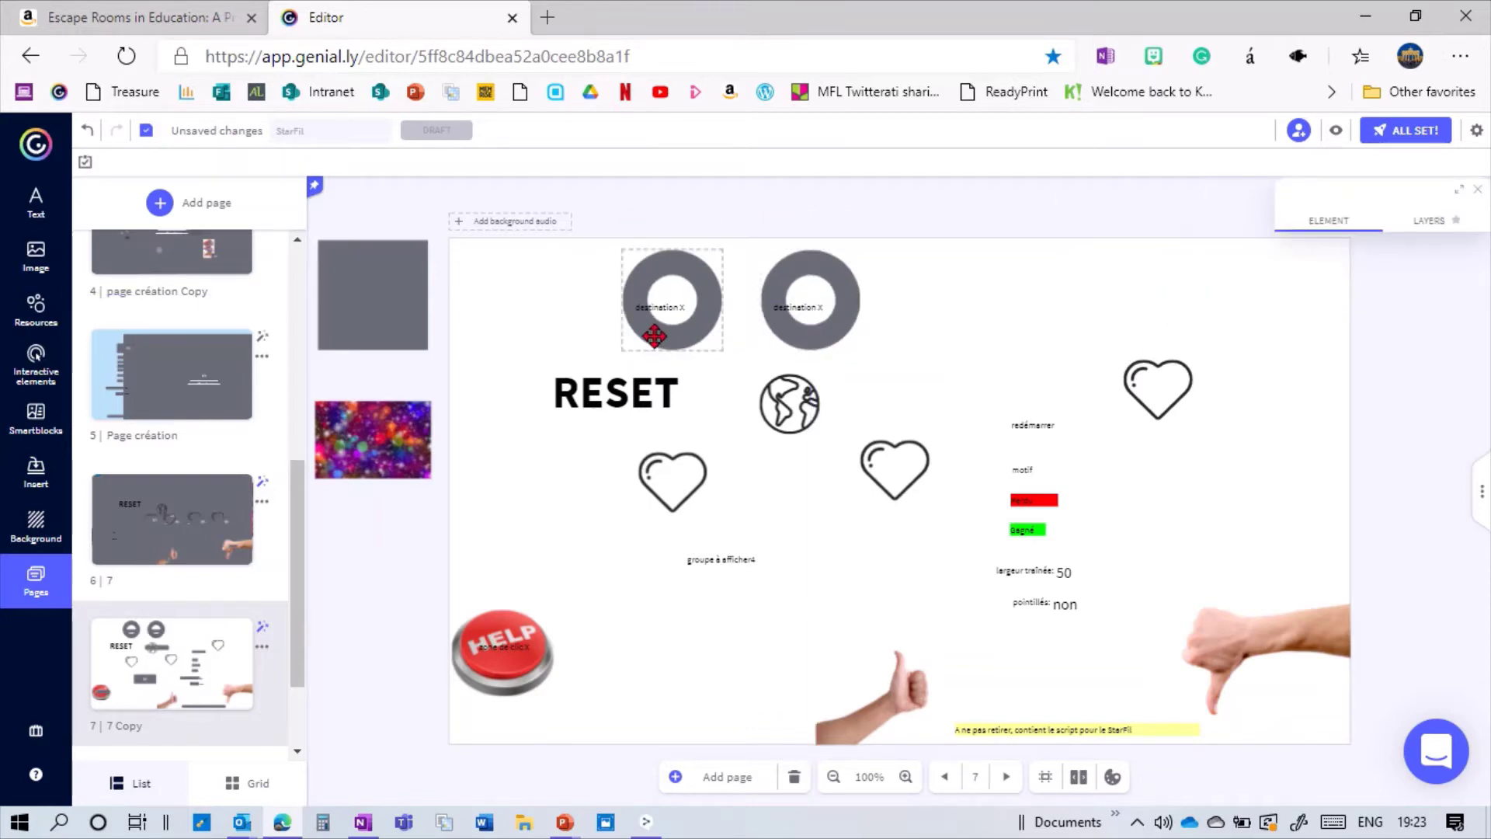
pyautogui.click(792, 338)
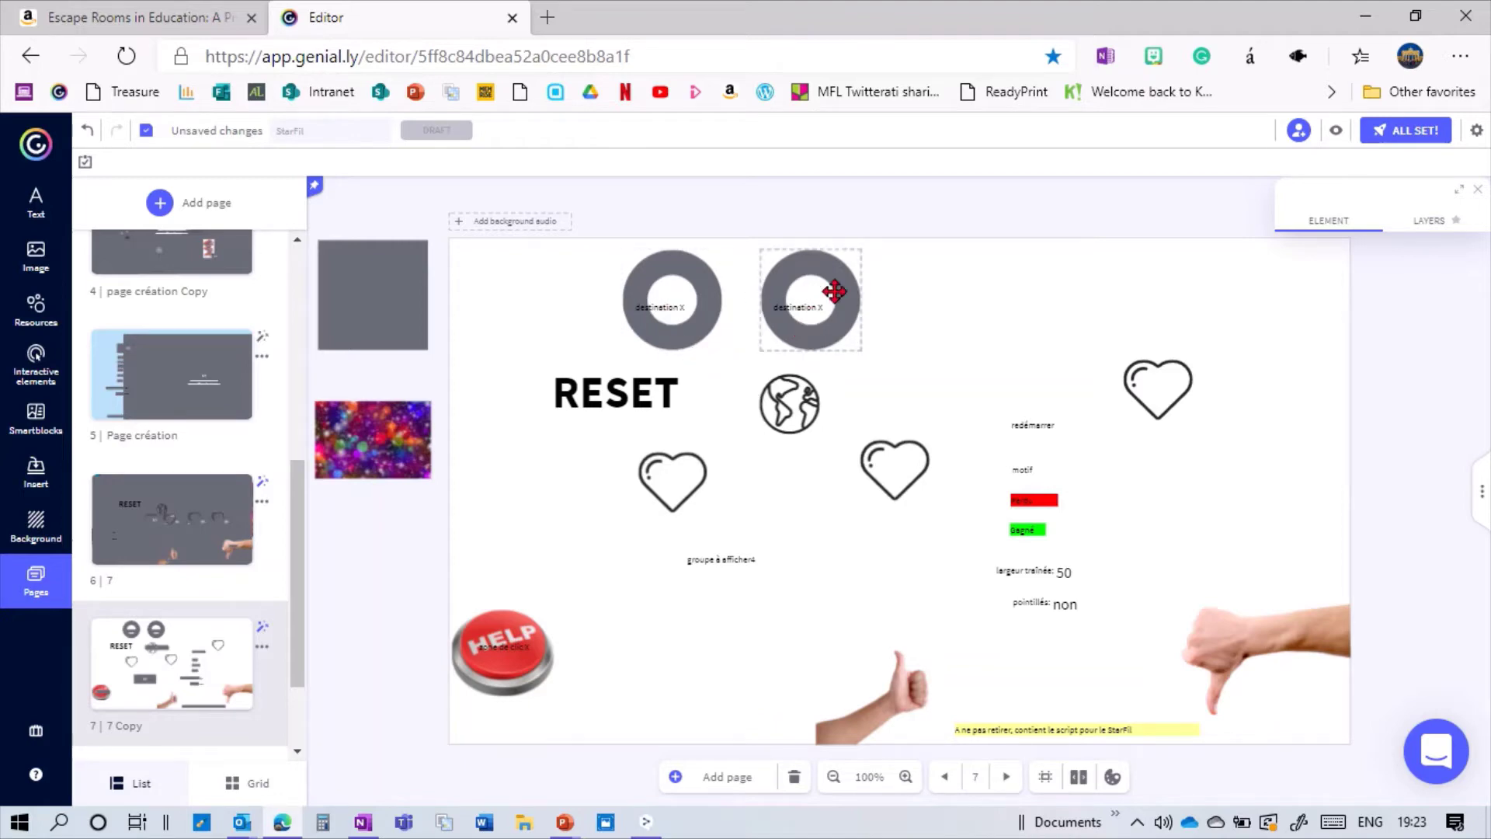
# Step: Ungroup the HELP button, place a copy of its "zone de clic" label beside it, and regroup the button with the original label
pyautogui.click(473, 609)
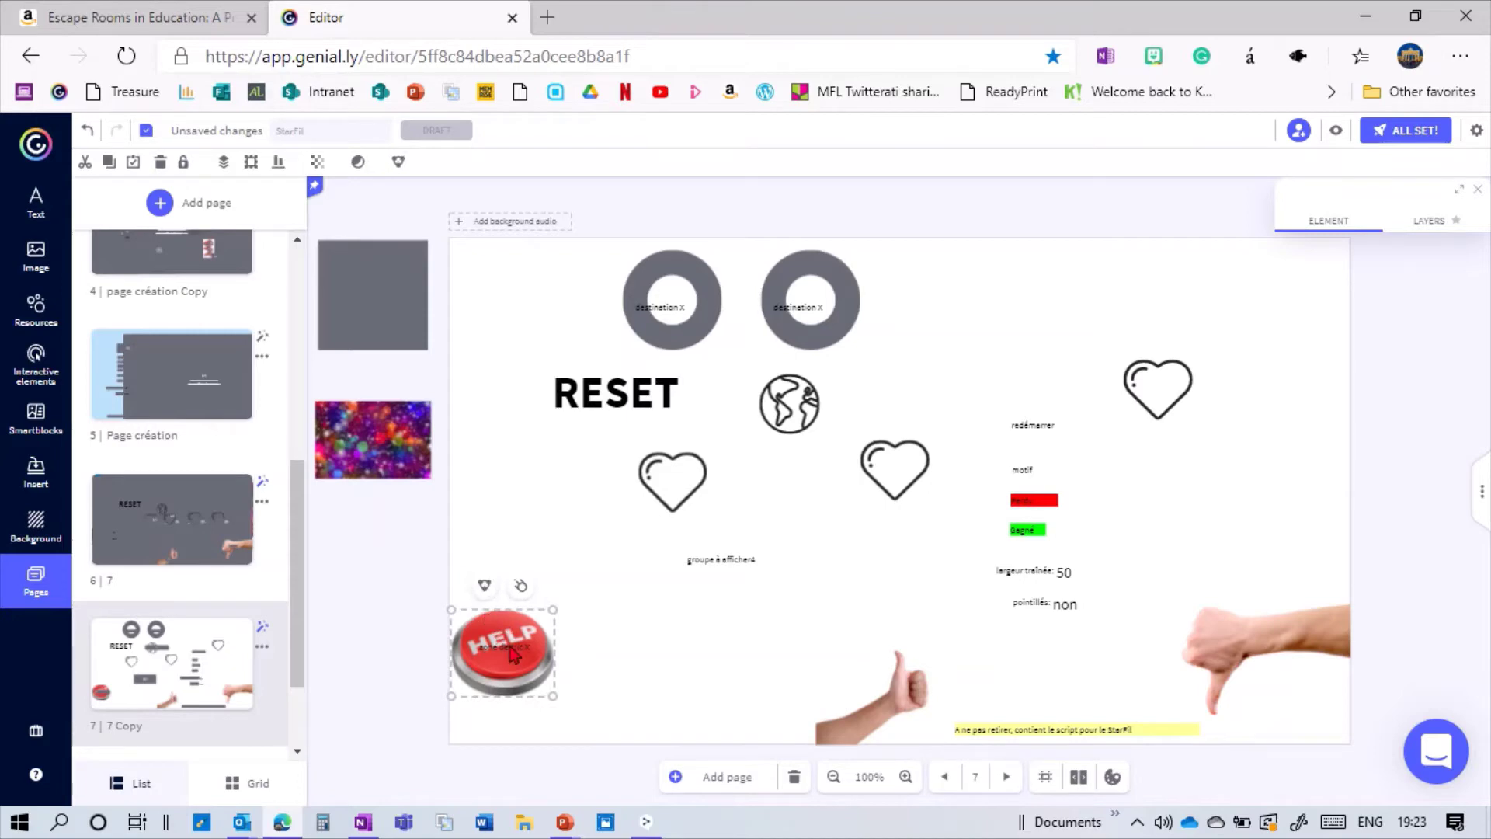
pyautogui.click(509, 647)
pyautogui.press('Right')
pyautogui.press('Down')
pyautogui.press('Right')
pyautogui.press('Down')
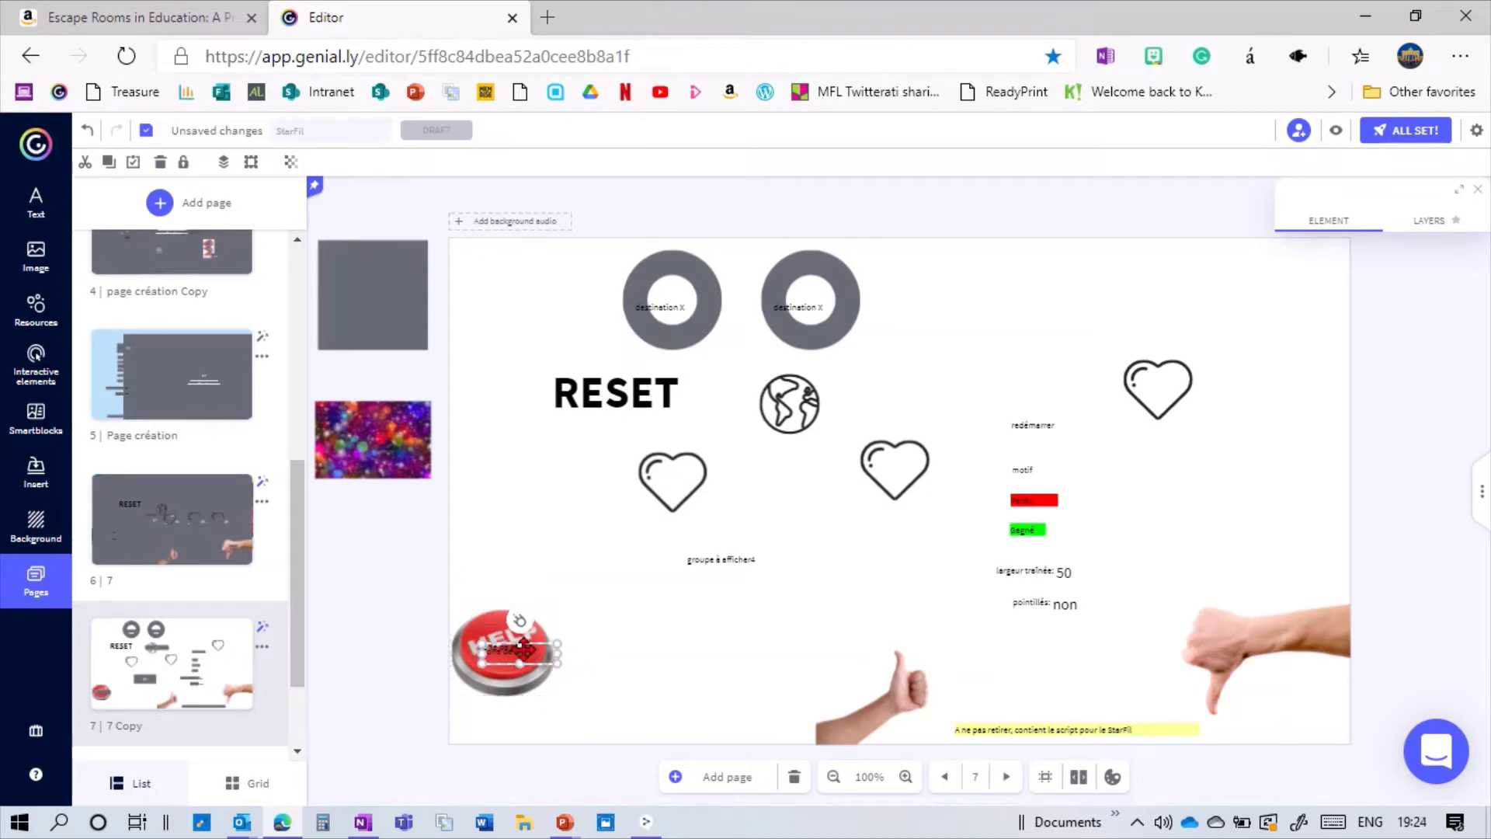
pyautogui.moveTo(633, 647); pyautogui.dragTo(652, 689)
pyautogui.moveTo(504, 659); pyautogui.dragTo(621, 654)
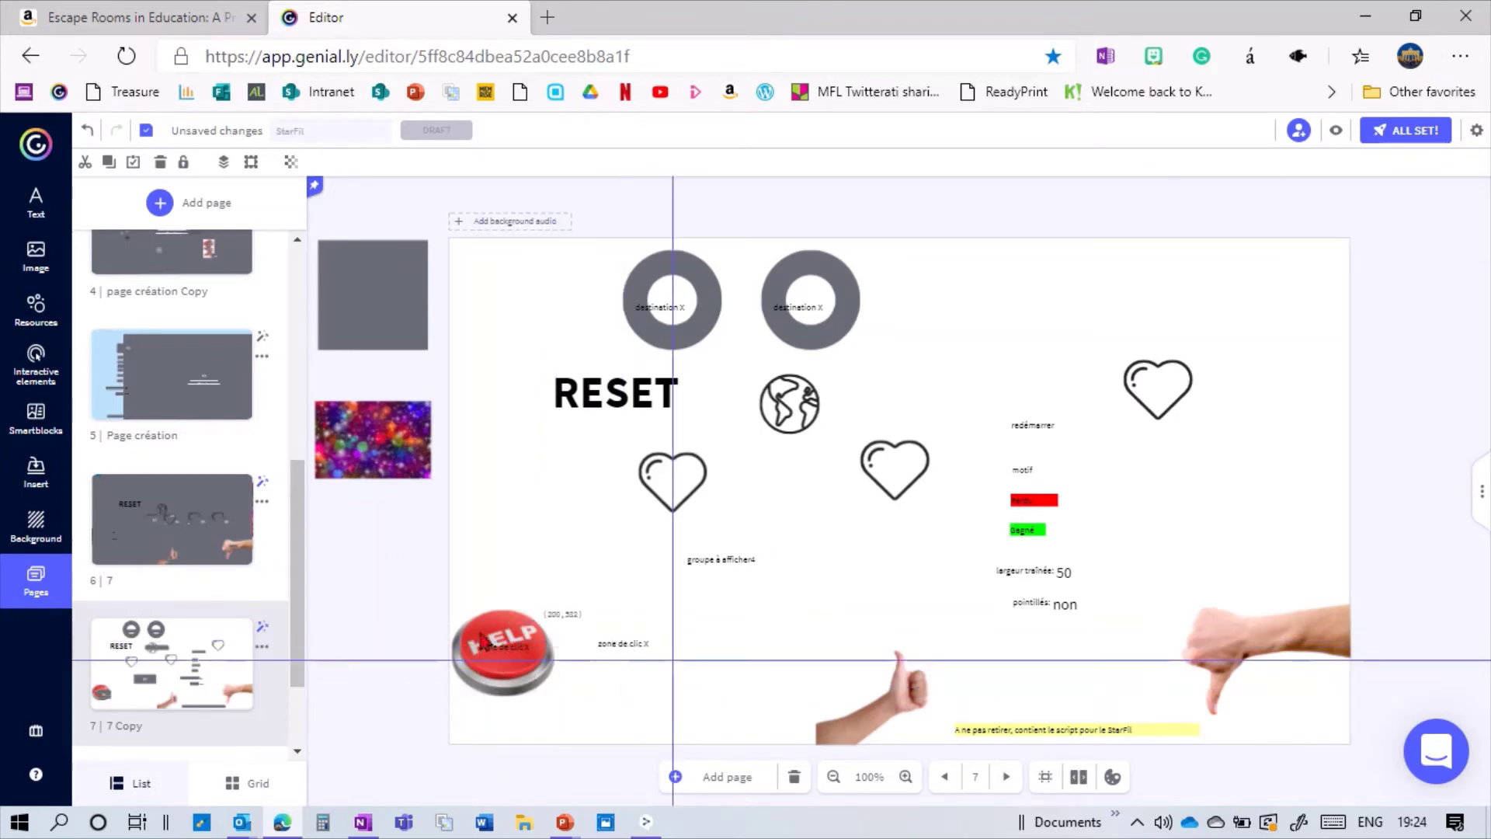
pyautogui.moveTo(382, 567); pyautogui.dragTo(545, 709)
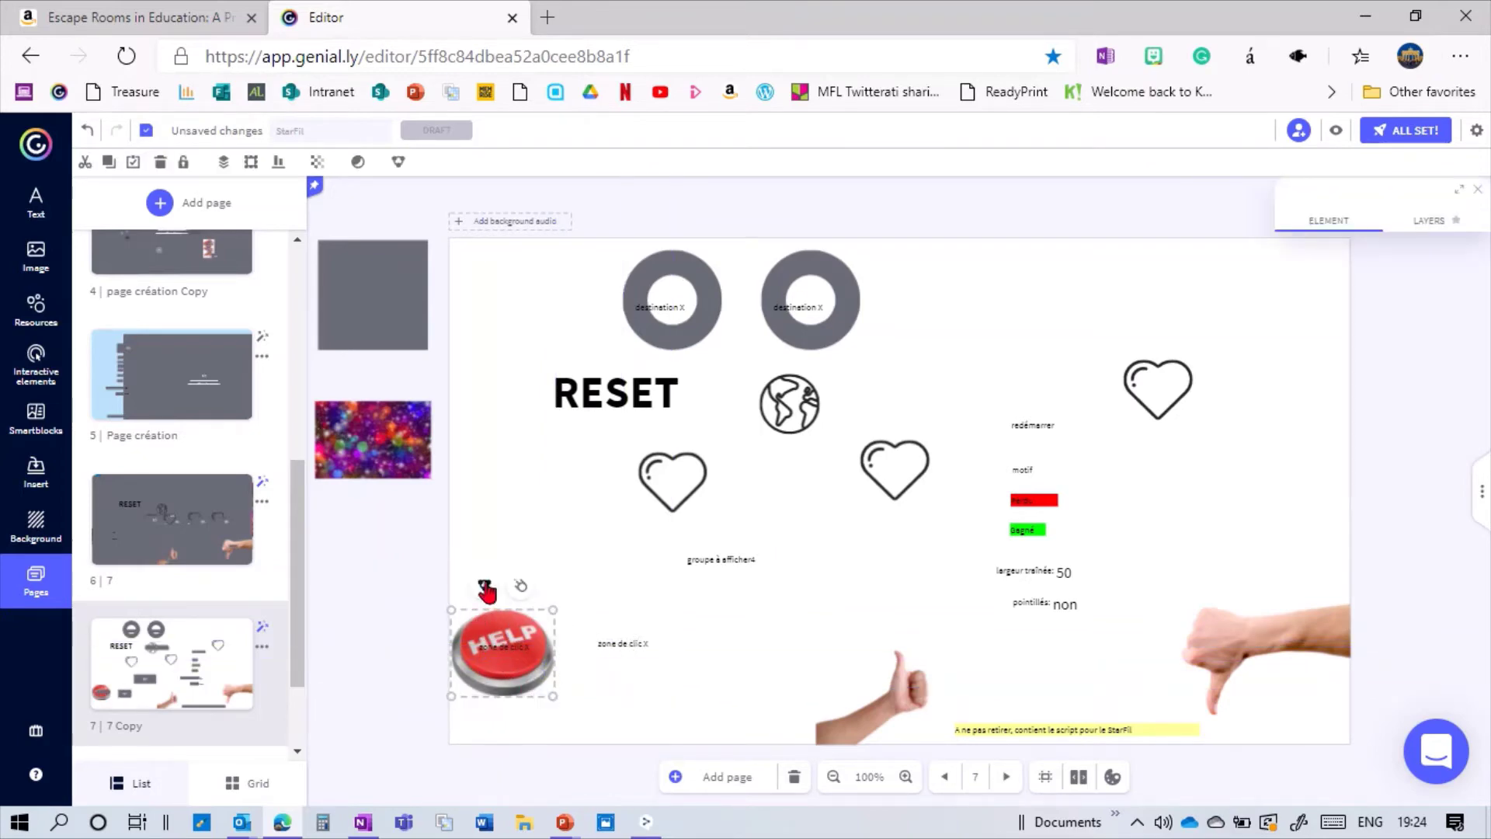
# Step: Place the copied "zone de clic" label on the second ring and group it with the ring and its "destination" label
pyautogui.moveTo(626, 645); pyautogui.dragTo(831, 287)
pyautogui.moveTo(912, 220); pyautogui.dragTo(766, 339)
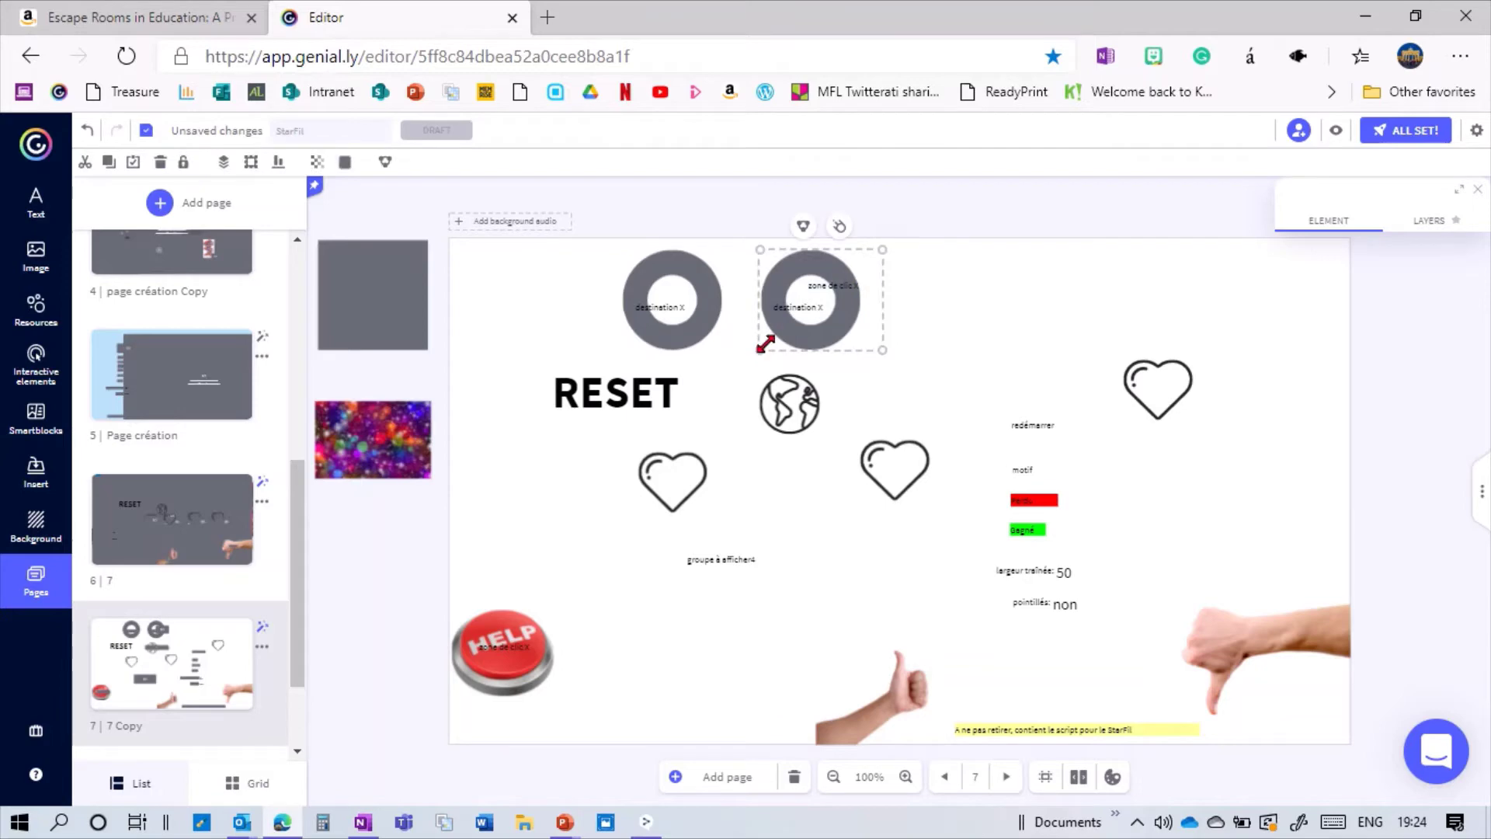
pyautogui.click(804, 228)
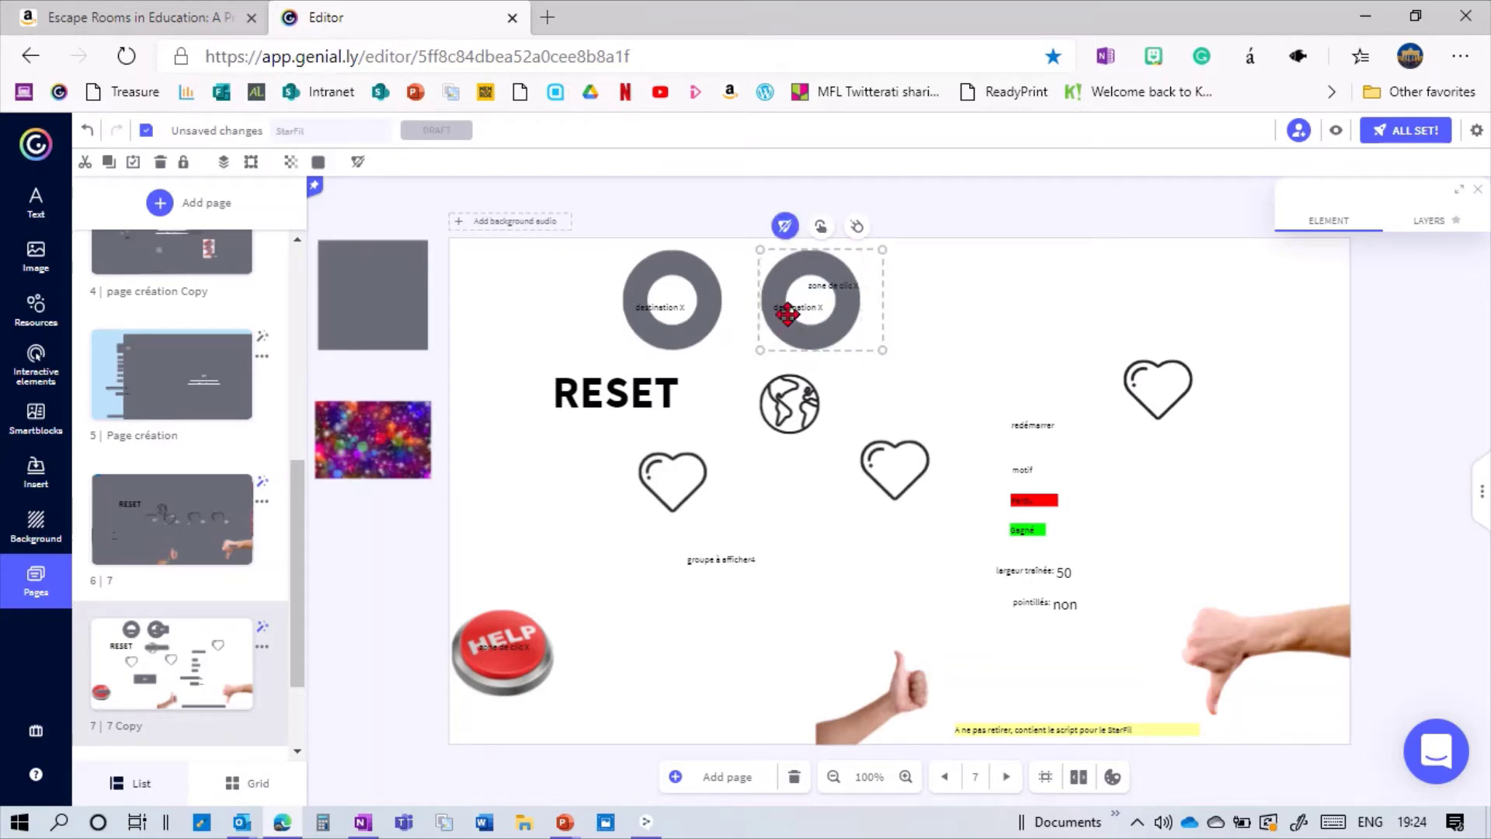
pyautogui.click(959, 295)
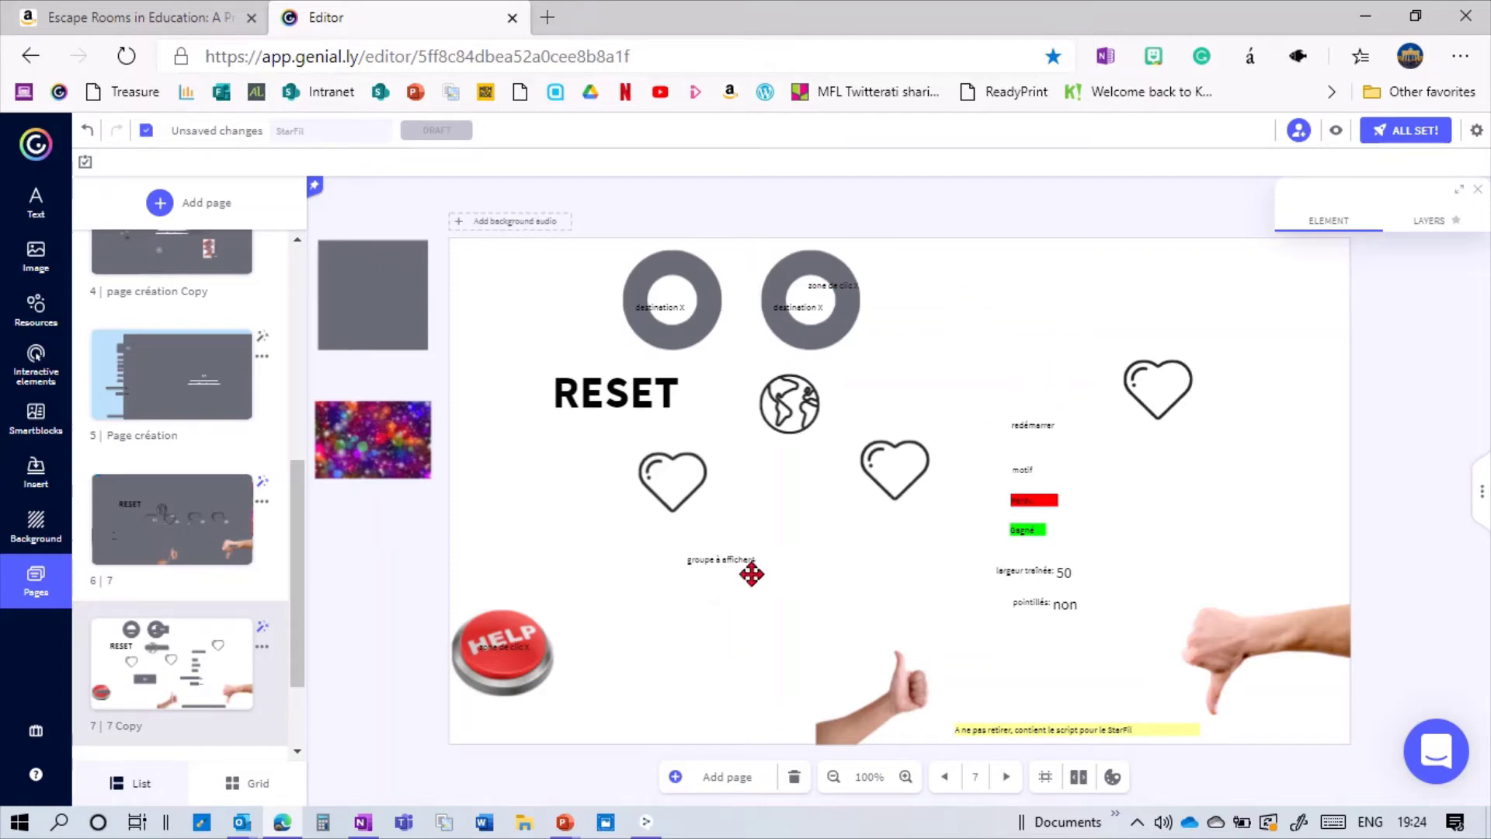
# Step: Place the "groupe à afficher" label on the heart below RESET and group the two
pyautogui.moveTo(735, 559); pyautogui.dragTo(694, 484)
pyautogui.moveTo(606, 542); pyautogui.dragTo(734, 431)
pyautogui.click(684, 428)
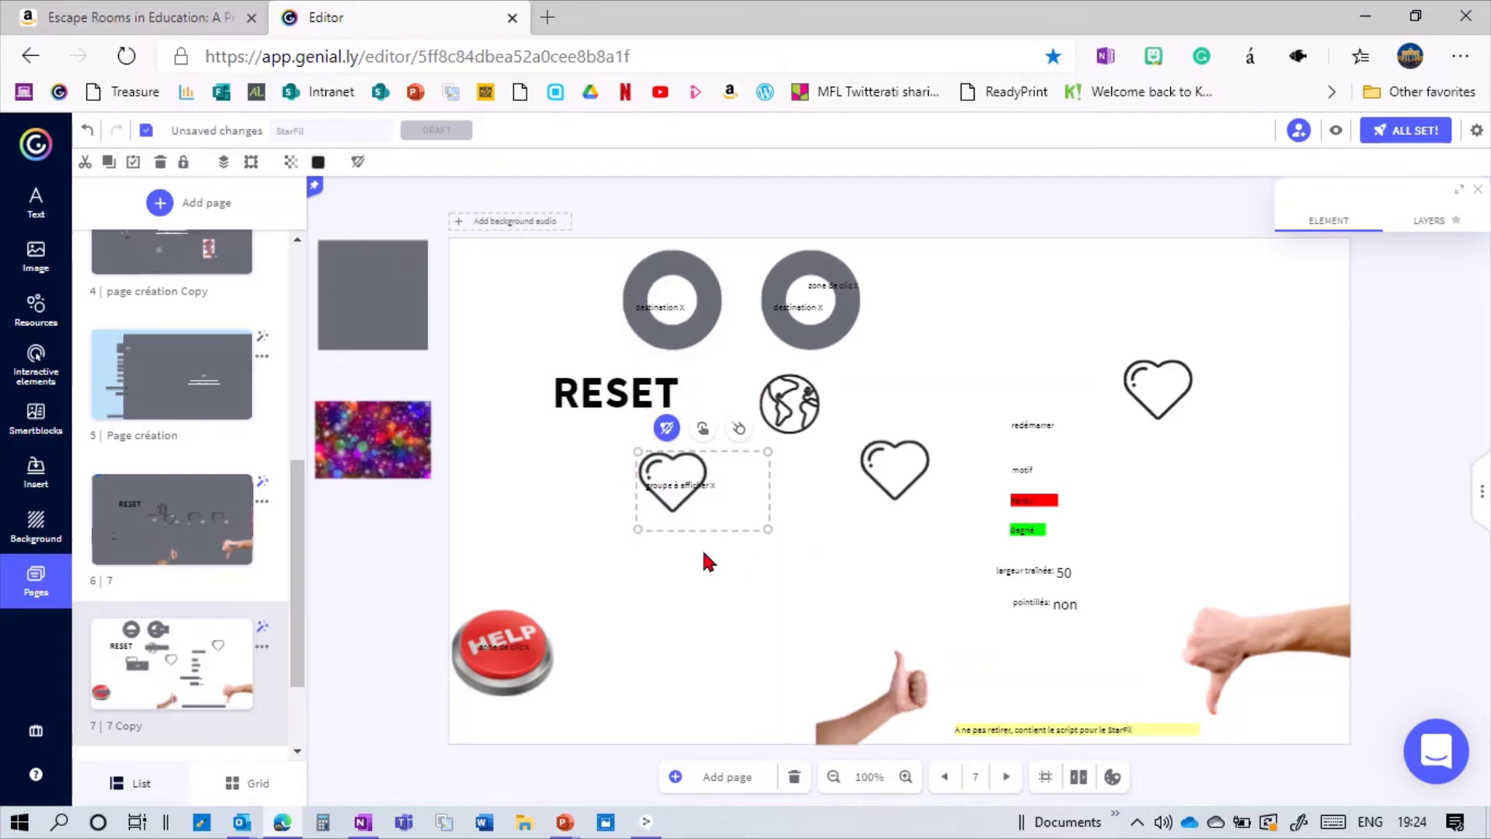
# Step: Place a copy of the labelled heart group beneath the globe and delete the two plain hearts
pyautogui.moveTo(677, 497); pyautogui.dragTo(794, 482)
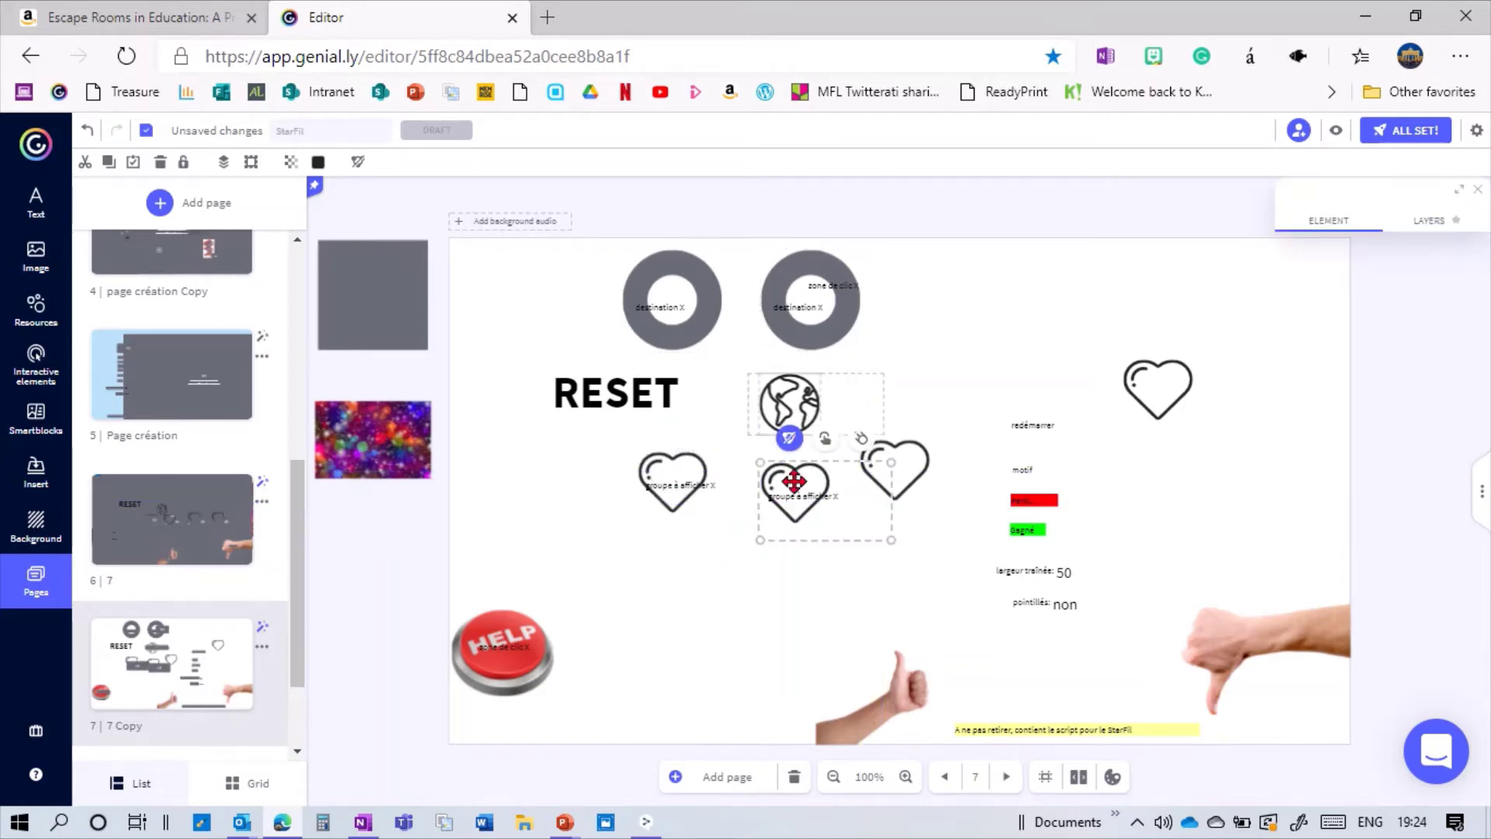
pyautogui.click(928, 469)
pyautogui.press('Delete')
pyautogui.click(1155, 406)
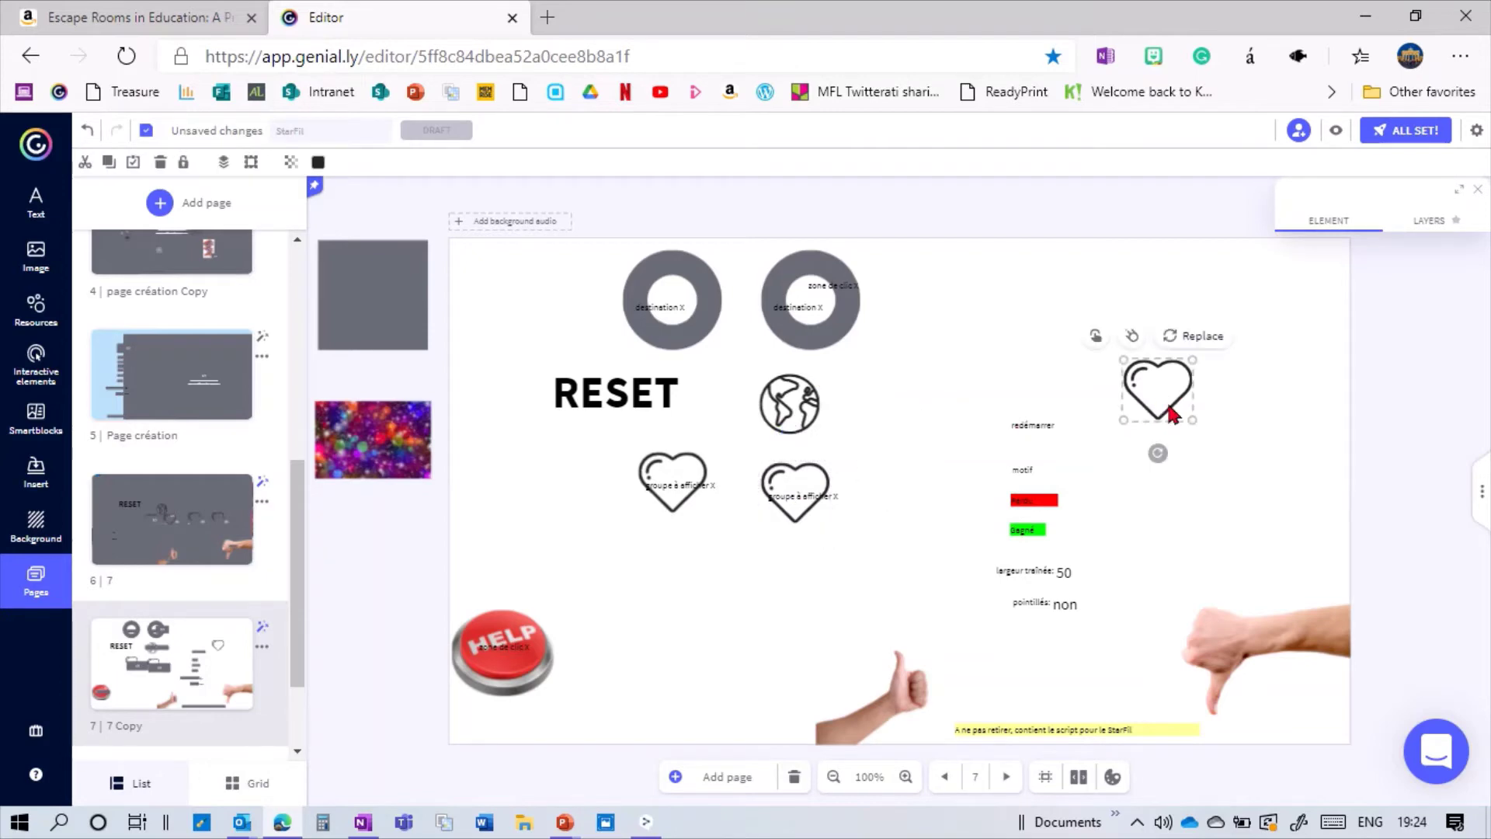
pyautogui.press('Delete')
# Step: Place the "redémarrer" label on the RESET text, group the two, and shift the group slightly towards the globe
pyautogui.click(1038, 425)
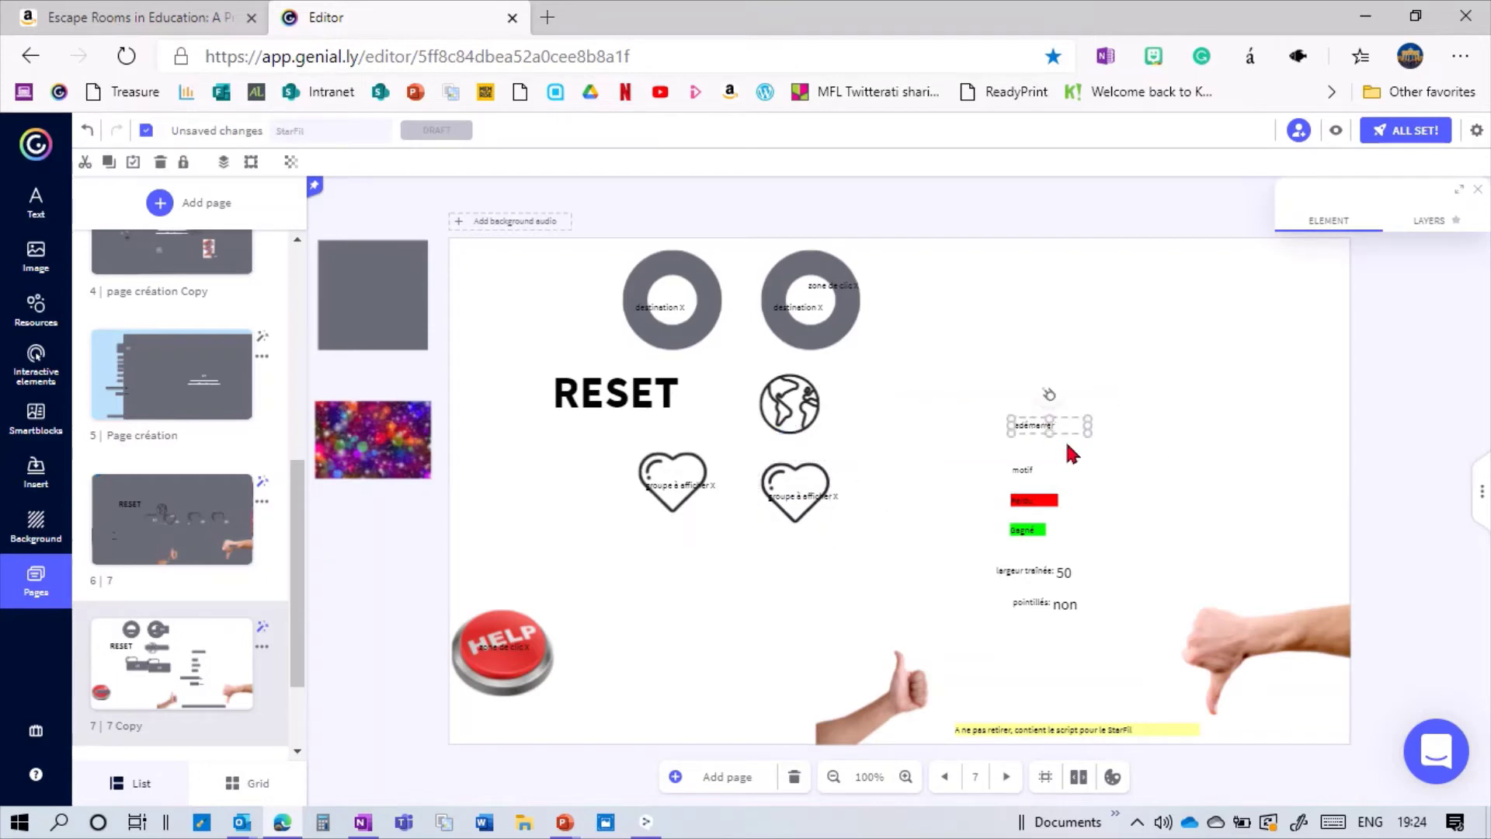
pyautogui.moveTo(1145, 480); pyautogui.dragTo(1147, 483)
pyautogui.click(906, 776)
pyautogui.moveTo(1057, 415); pyautogui.dragTo(531, 384)
pyautogui.moveTo(441, 403); pyautogui.dragTo(552, 358)
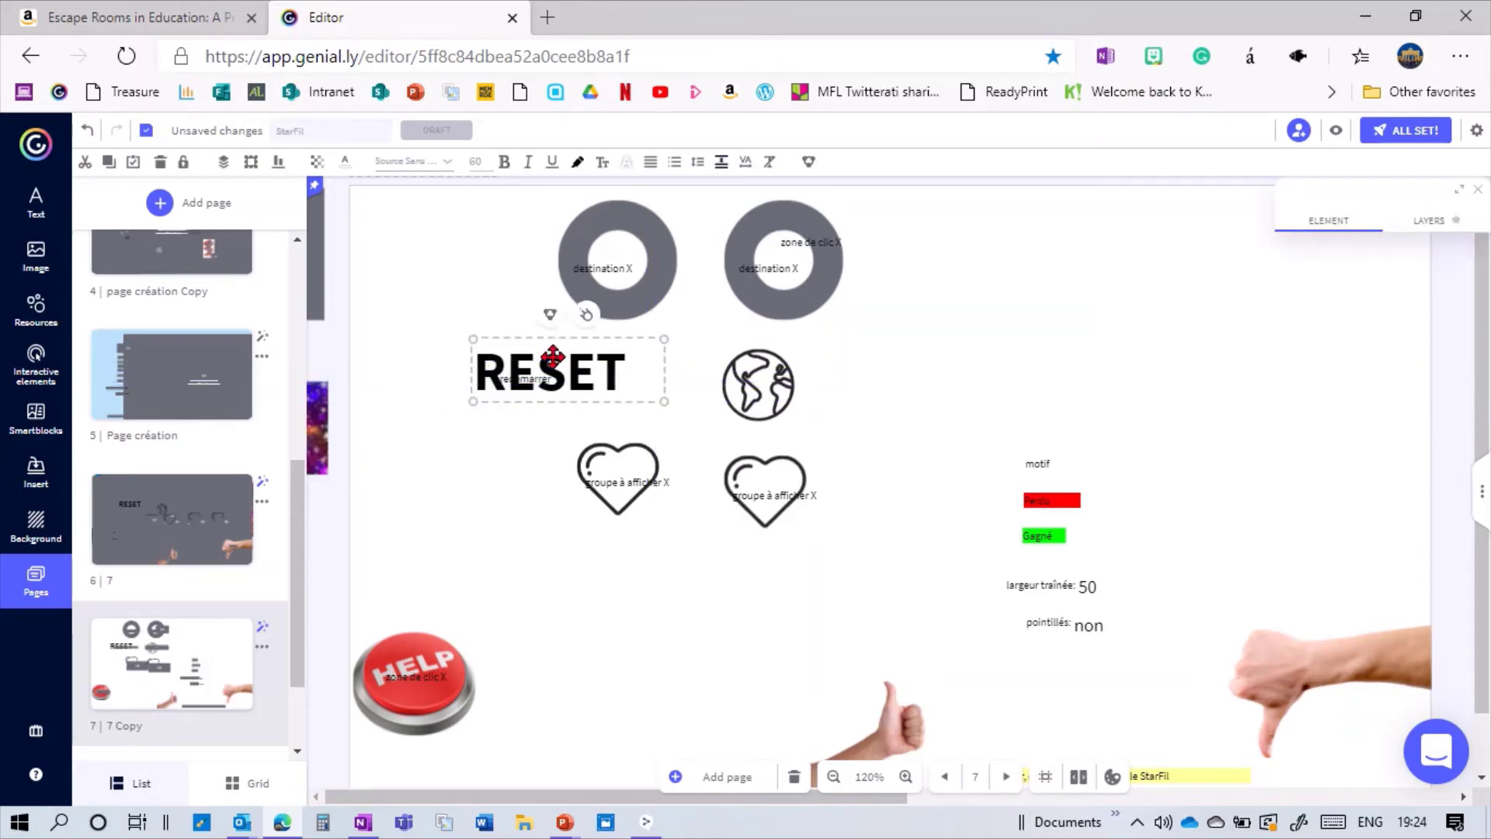
pyautogui.click(550, 313)
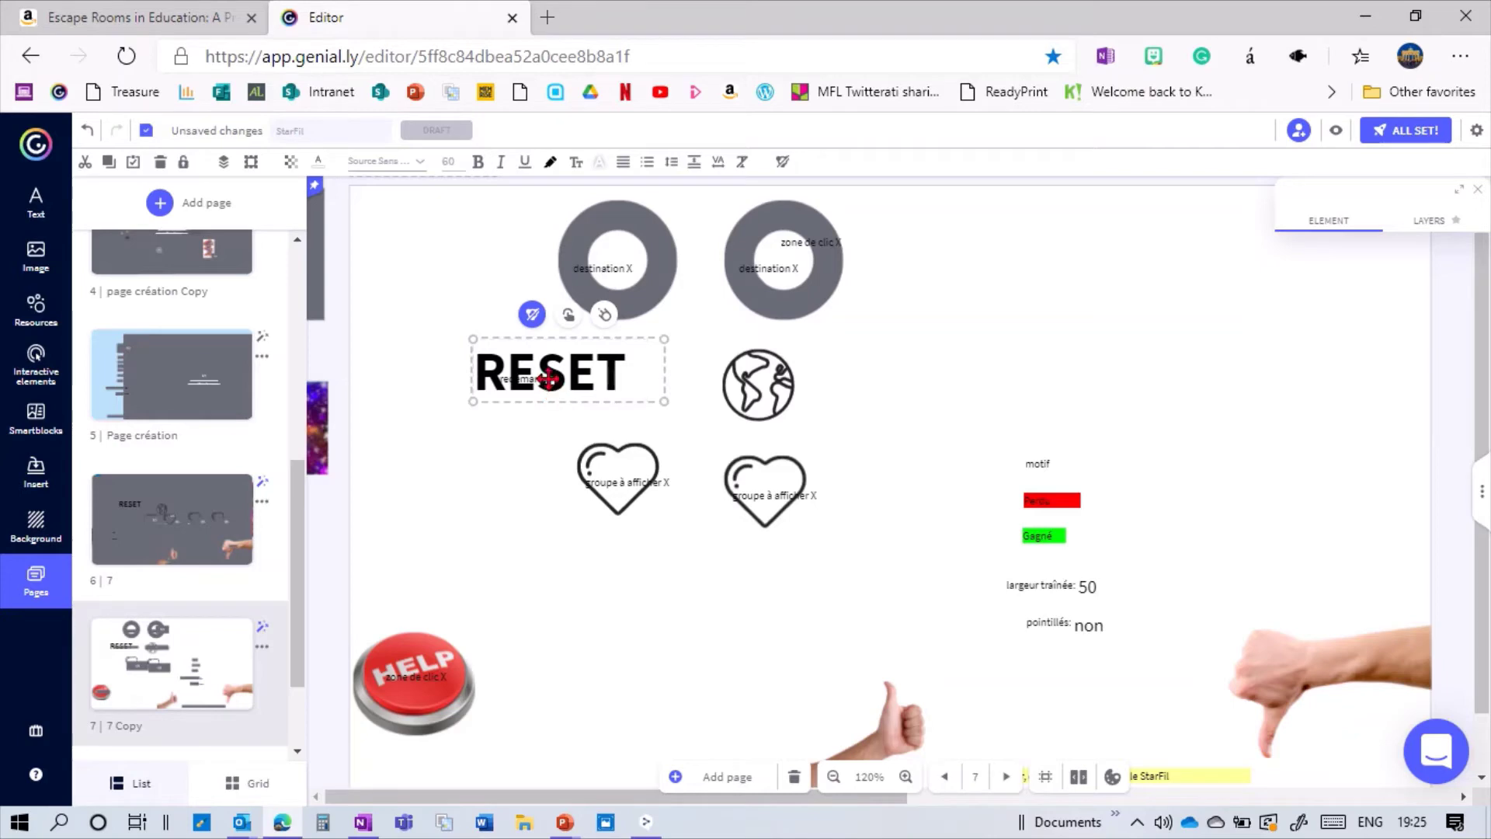
pyautogui.moveTo(556, 390)
pyautogui.mouseDown()
pyautogui.moveTo(774, 409)
pyautogui.moveTo(765, 456)
pyautogui.moveTo(763, 433)
pyautogui.moveTo(575, 382)
pyautogui.mouseUp()
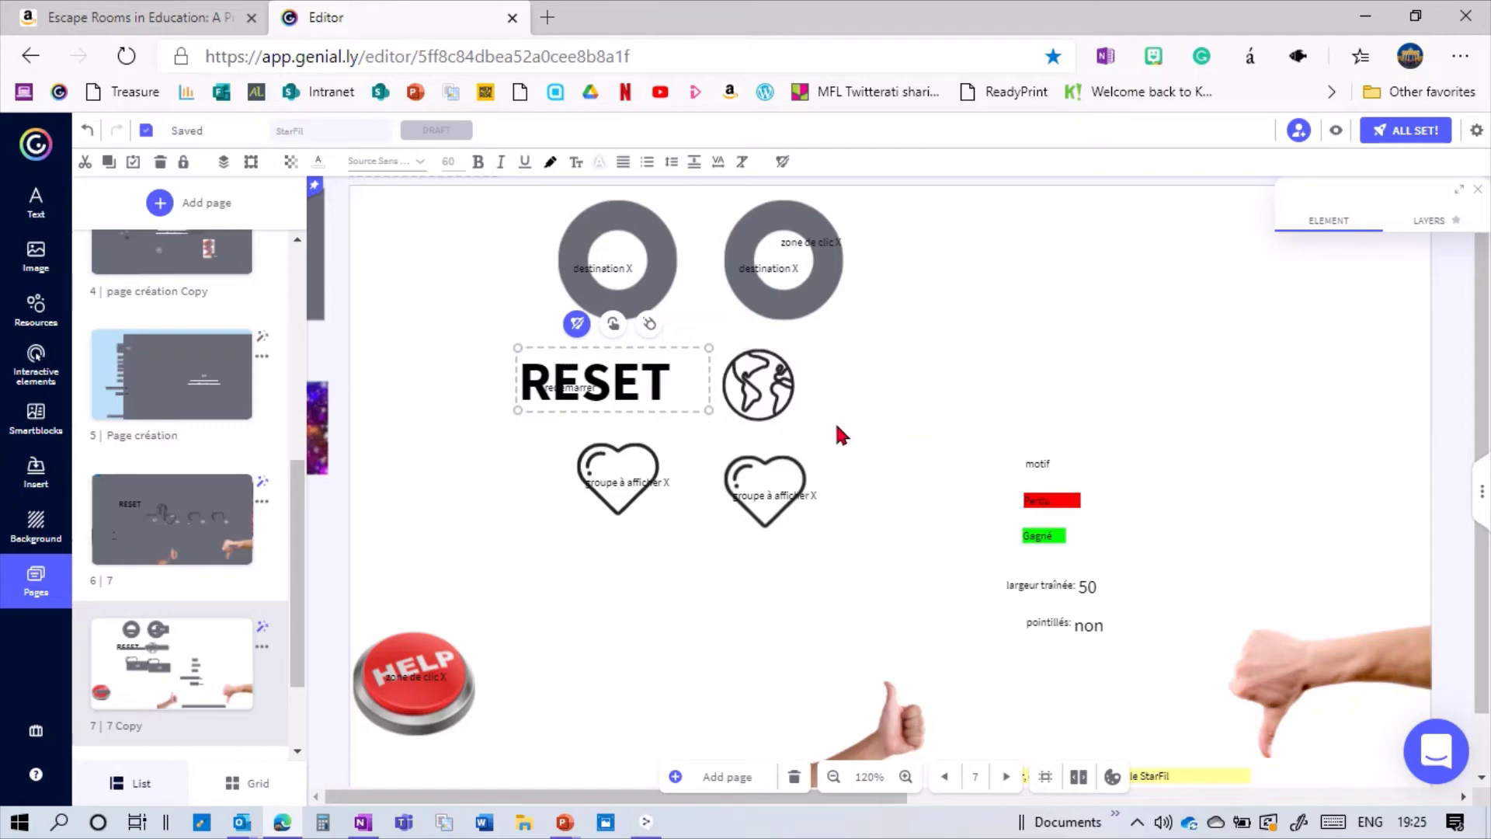
# Step: Place the red "Perdu" label on the thumbs-down image and group the two
pyautogui.click(833, 777)
pyautogui.click(833, 776)
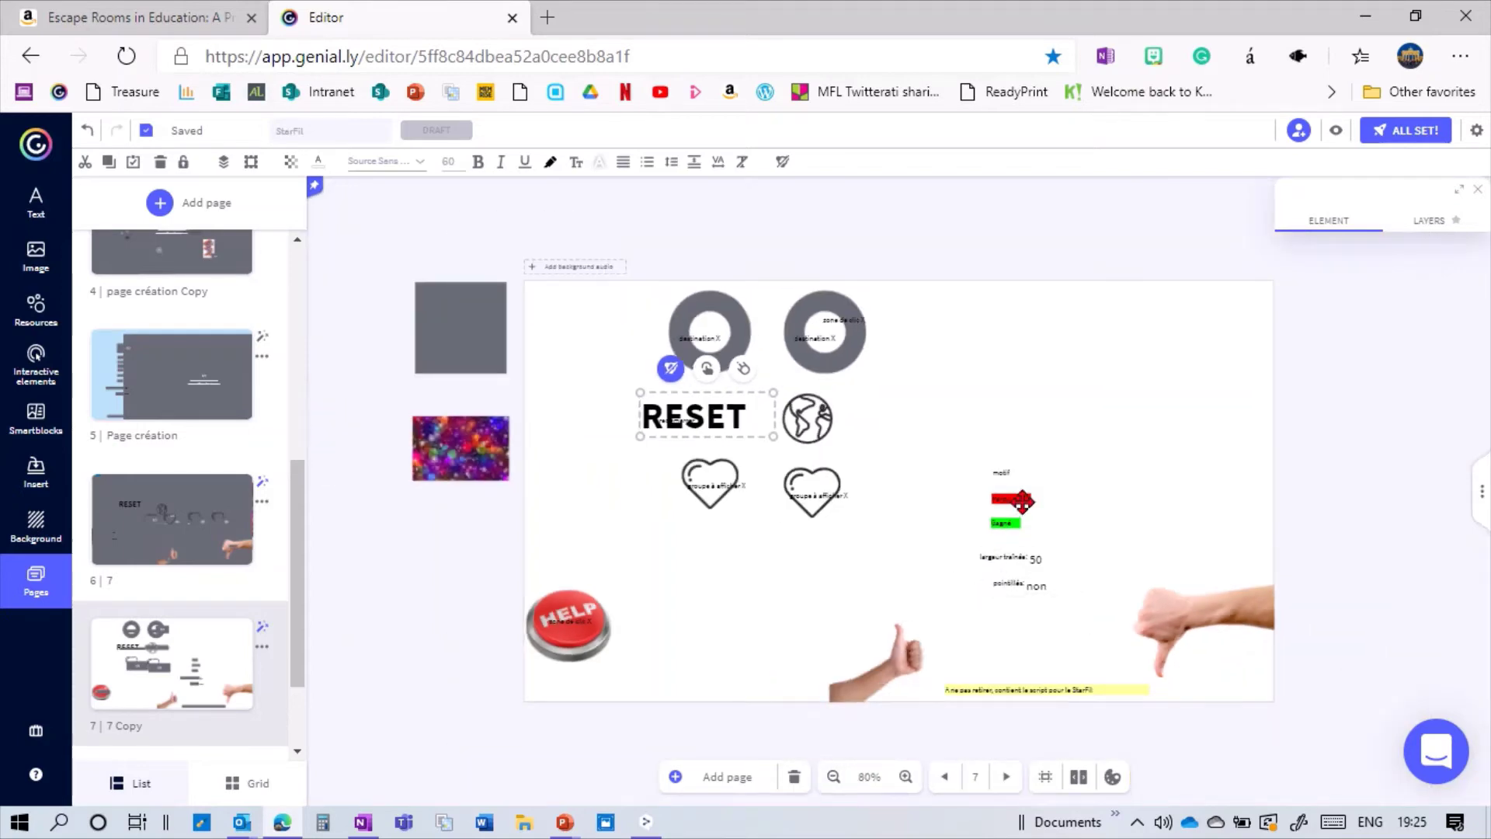
pyautogui.click(1007, 501)
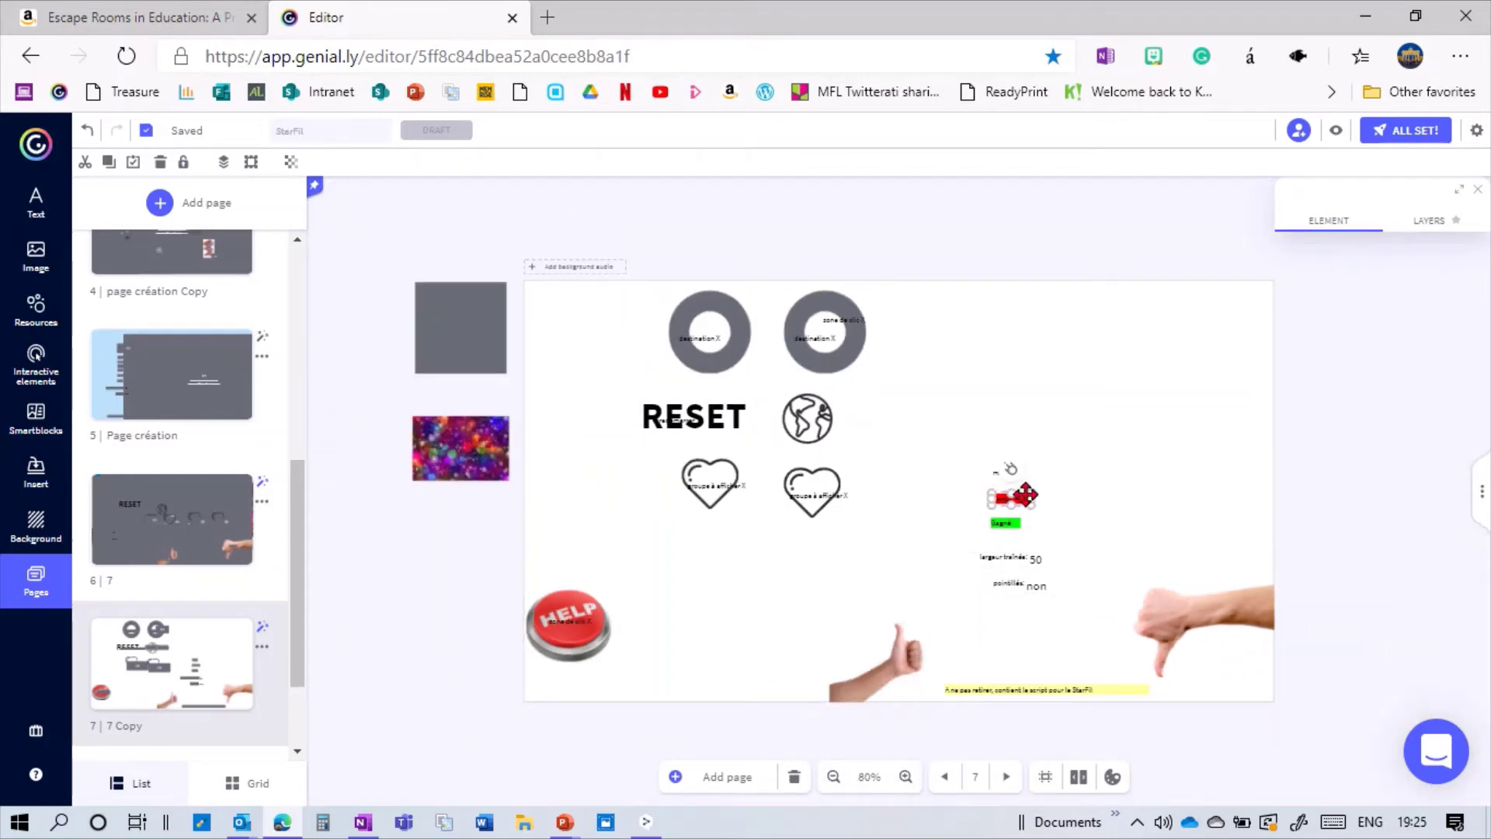
pyautogui.moveTo(1032, 499); pyautogui.dragTo(1221, 580)
pyautogui.moveTo(1298, 536); pyautogui.dragTo(1134, 659)
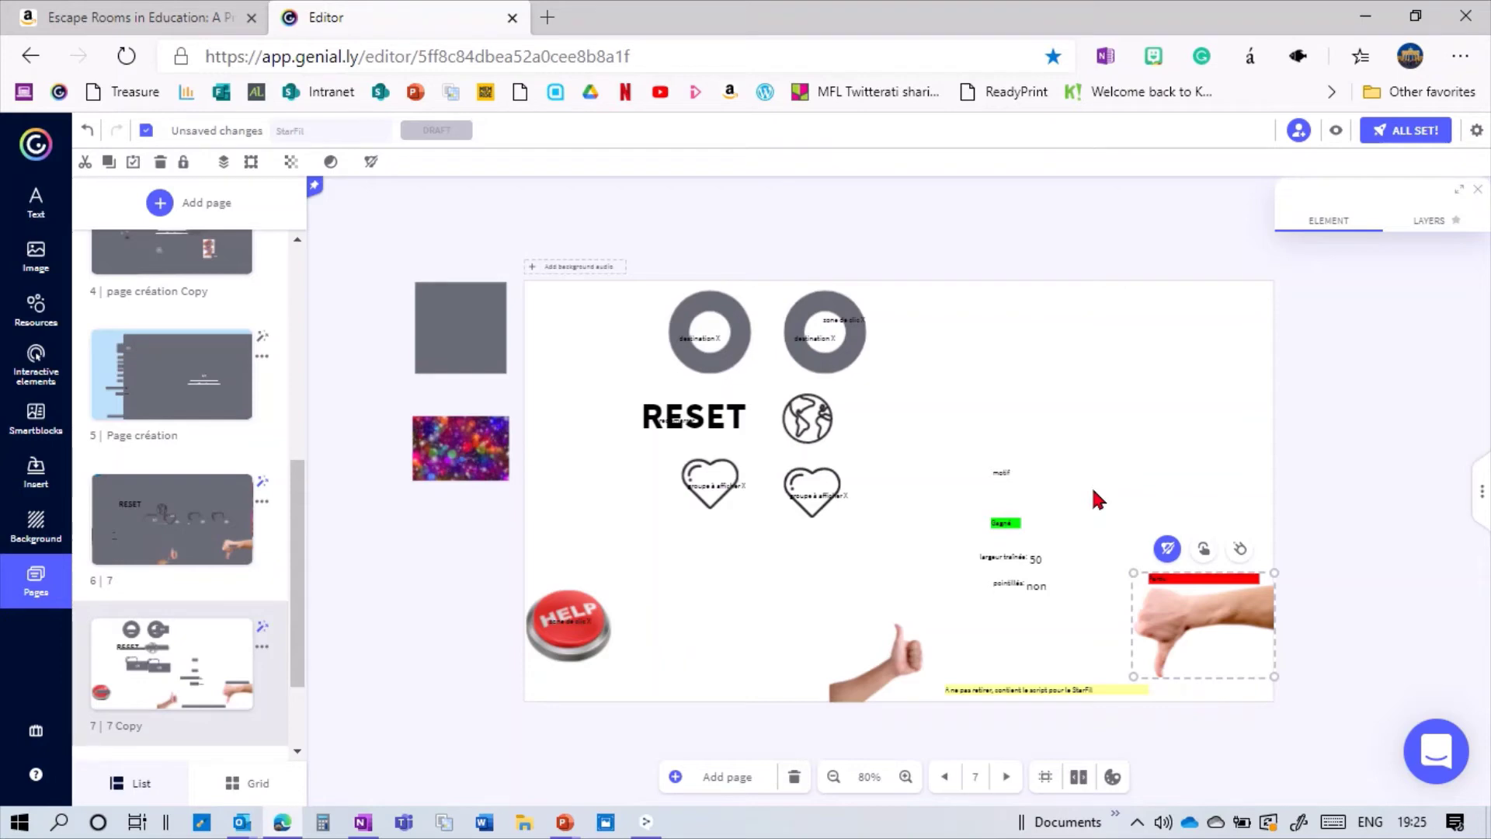
# Step: Place the green "Gagné" label on the thumbs-up image and group the two
pyautogui.moveTo(1007, 523); pyautogui.dragTo(860, 638)
pyautogui.moveTo(800, 705); pyautogui.dragTo(924, 608)
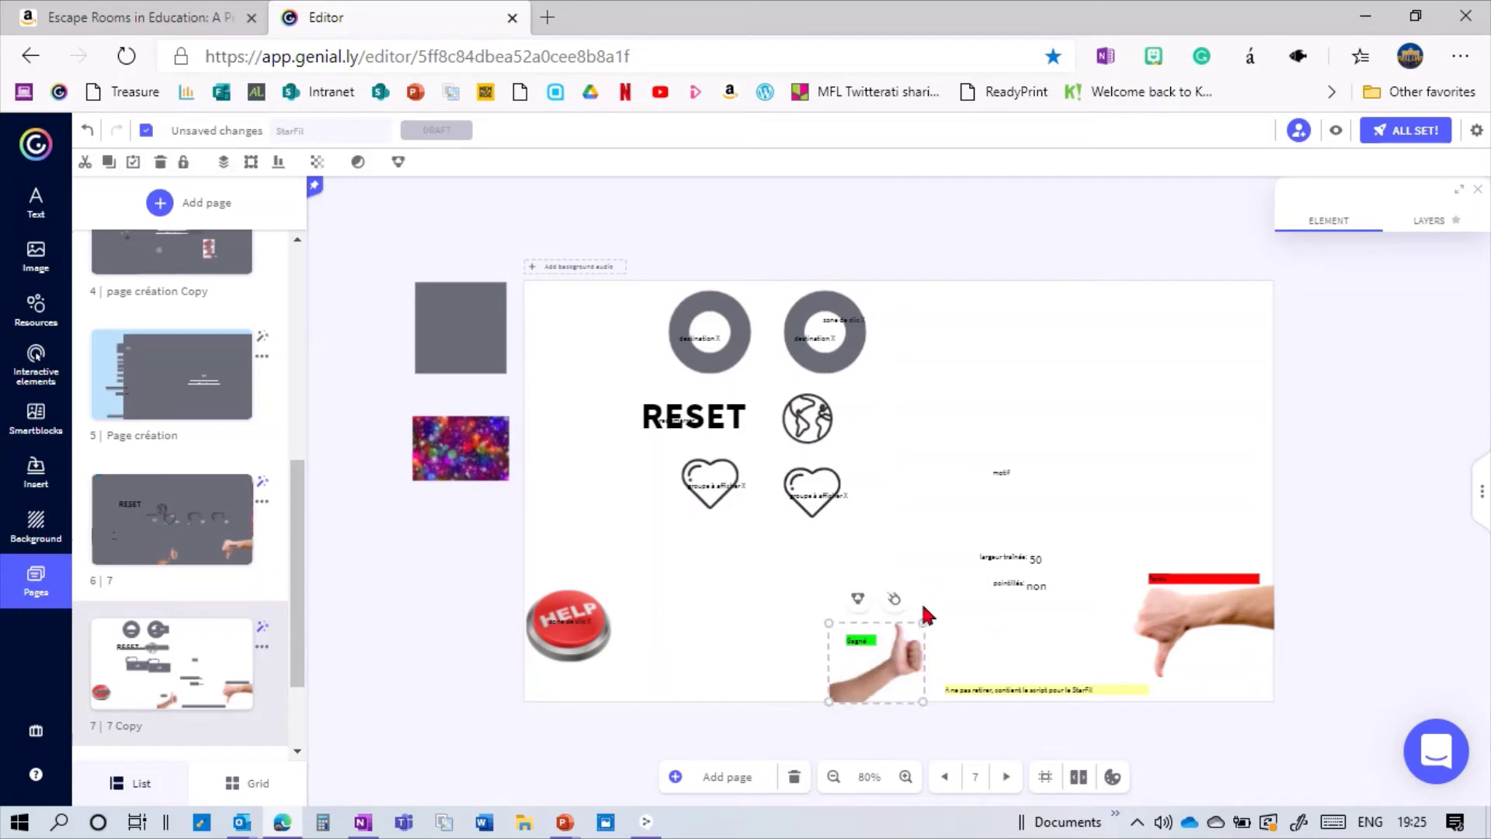
pyautogui.click(744, 704)
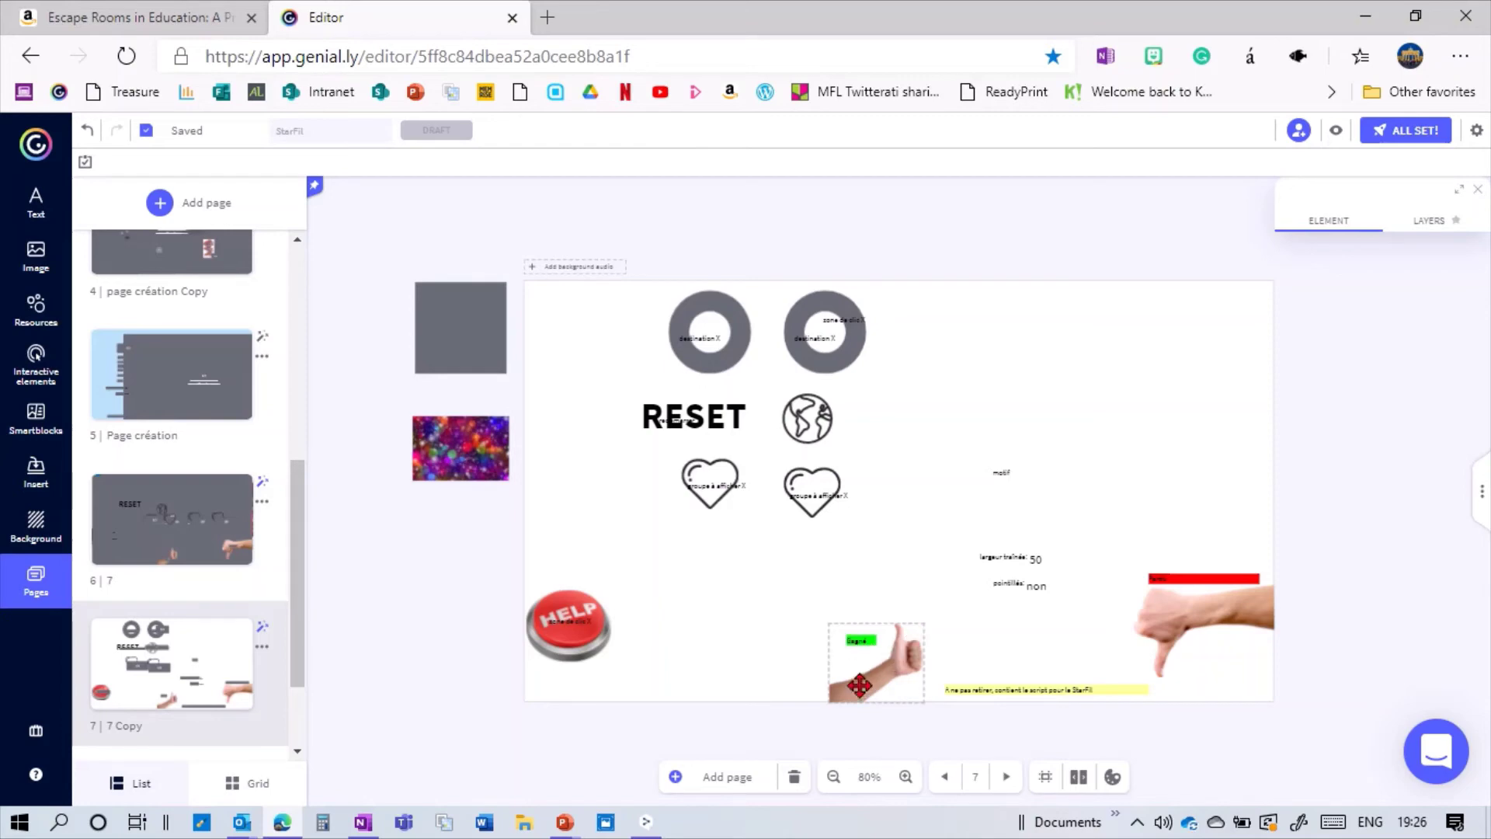
# Step: Move the "motif" label to the page's left edge and recolor the gray square outside the page to yellow #F4CF72
pyautogui.click(905, 777)
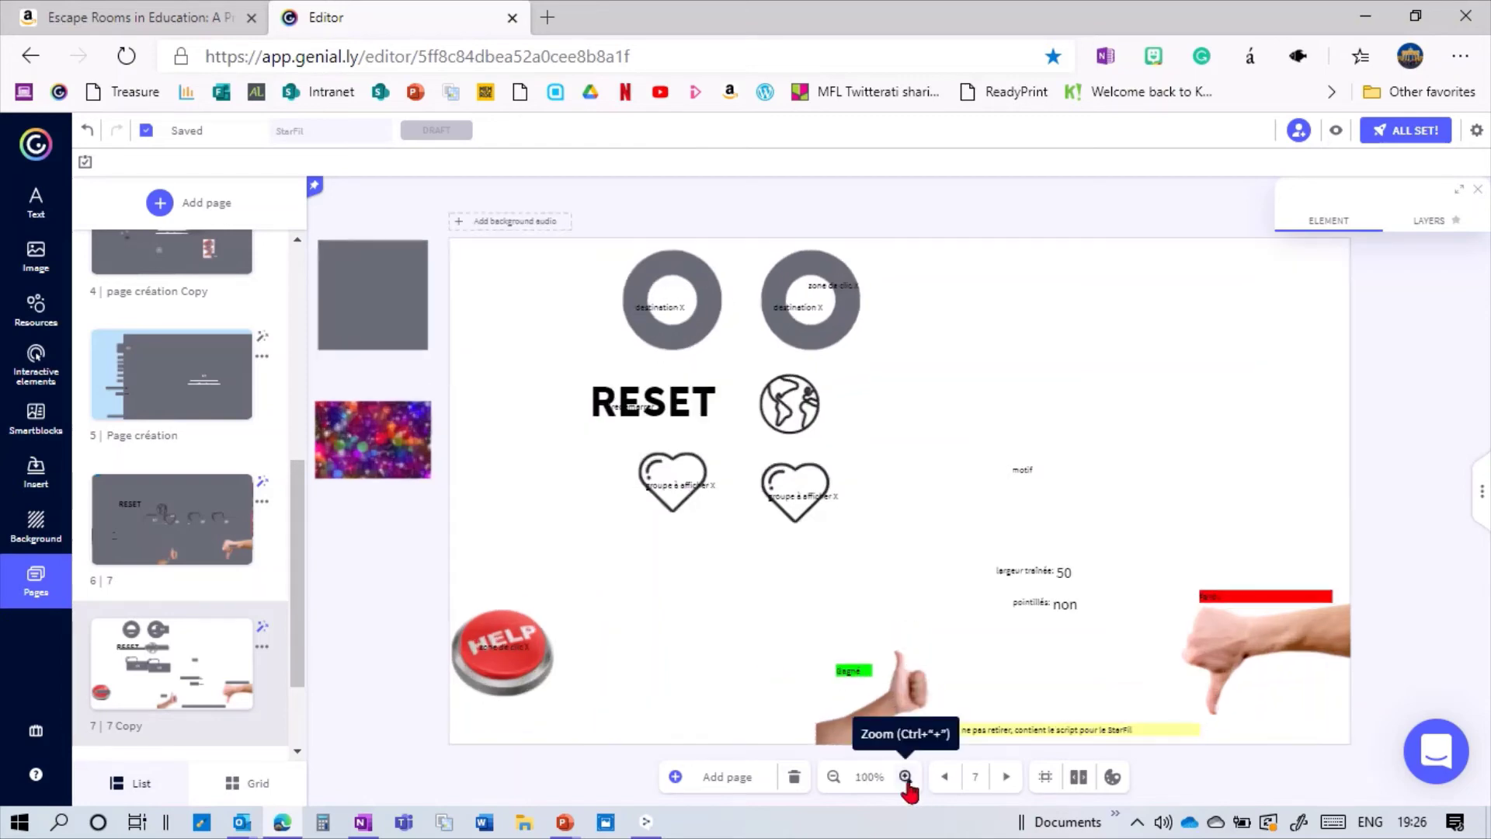
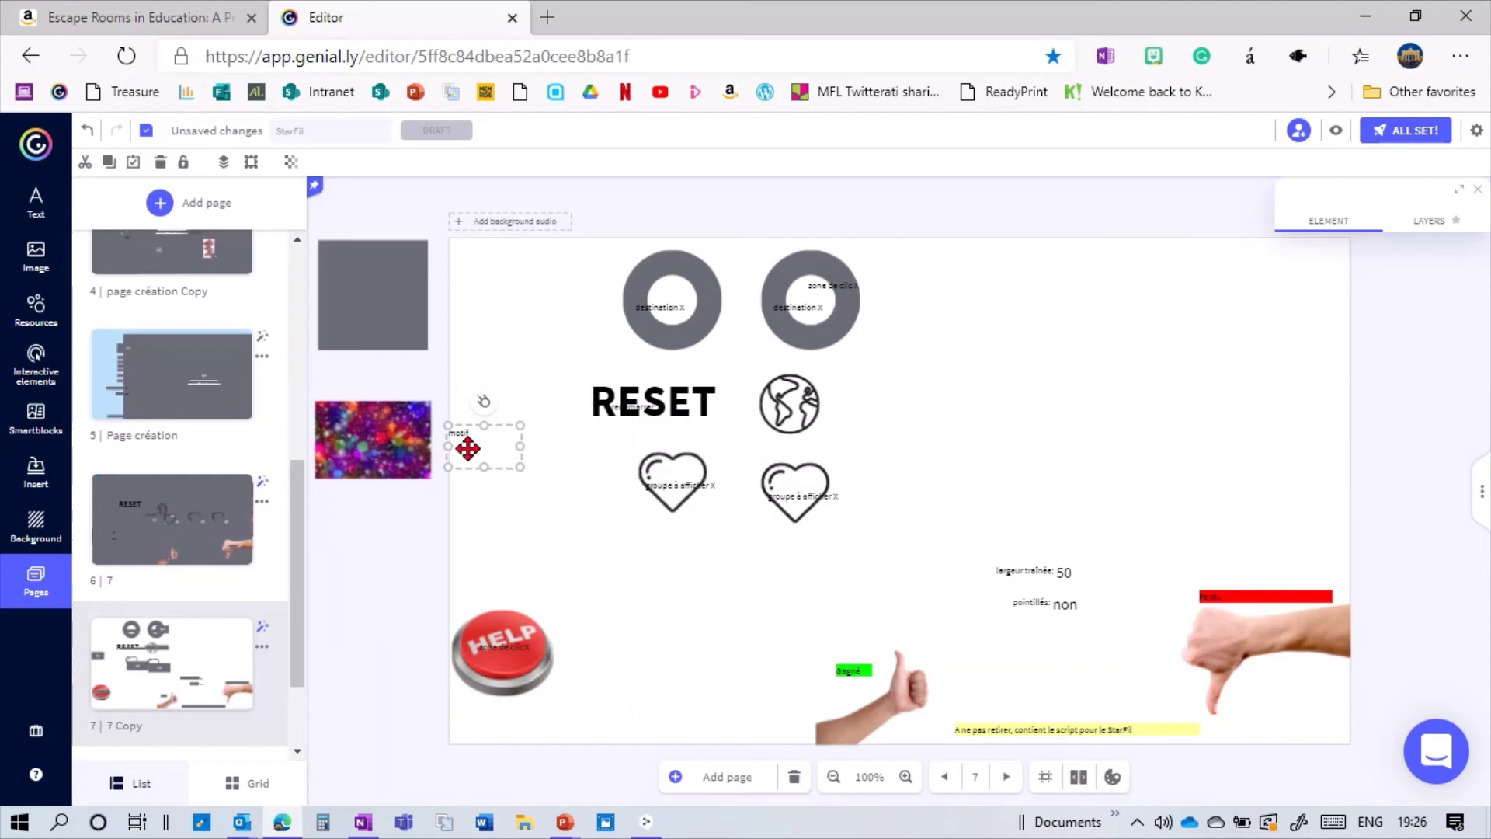
pyautogui.moveTo(468, 448); pyautogui.dragTo(484, 447)
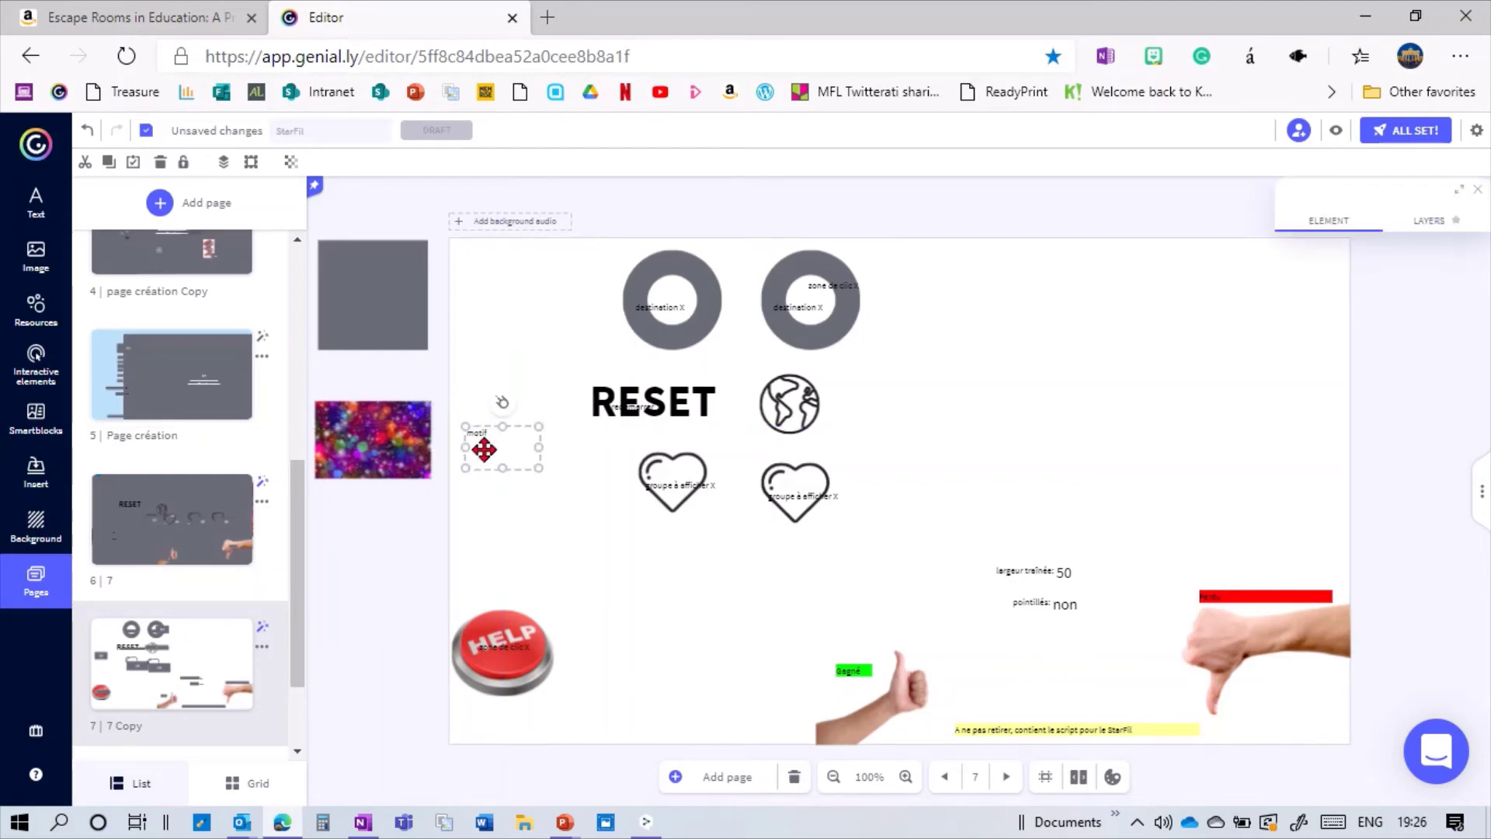
pyautogui.click(381, 314)
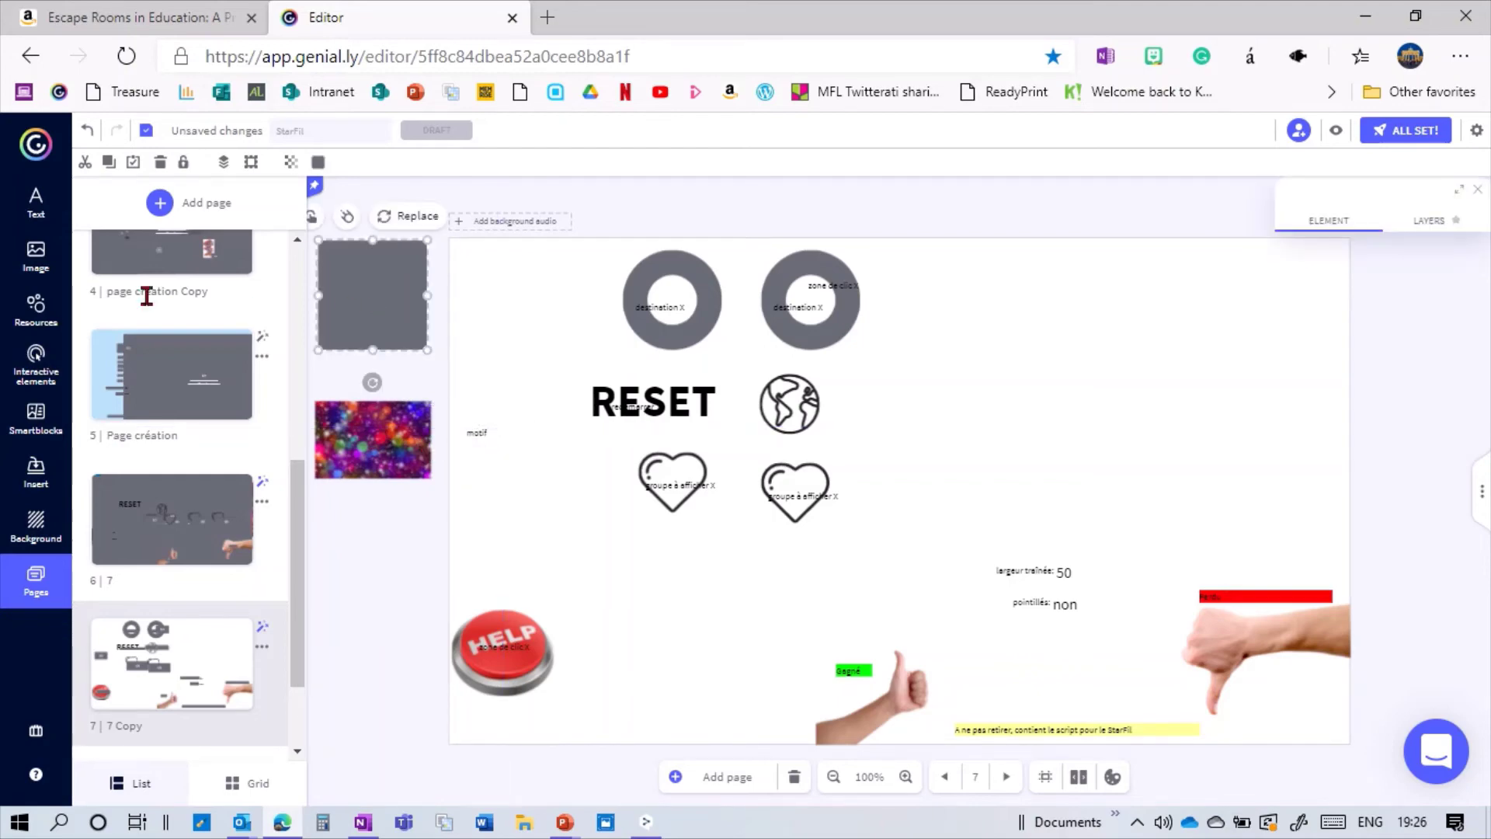
pyautogui.click(35, 364)
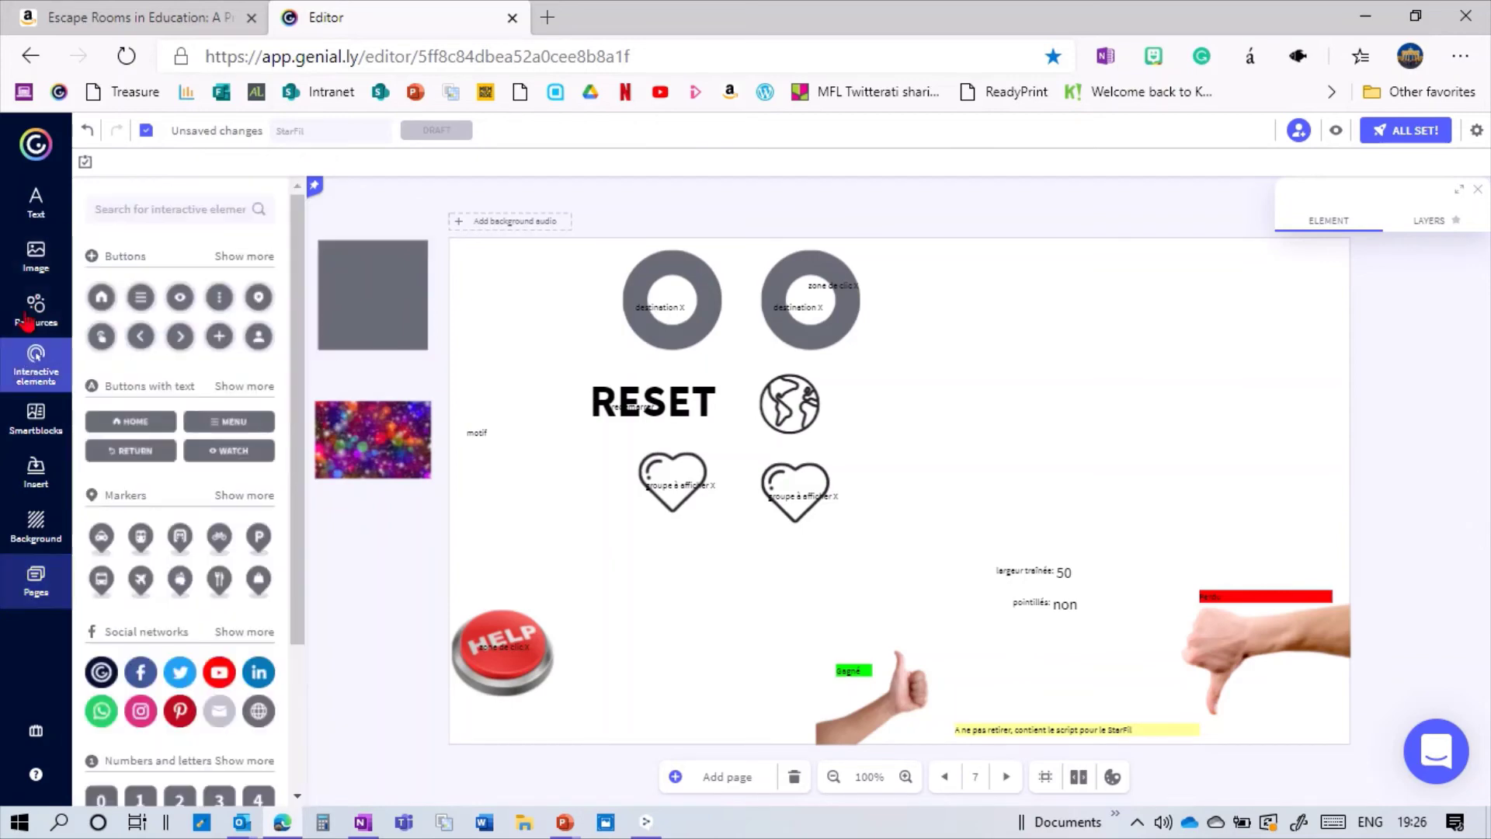
pyautogui.click(27, 320)
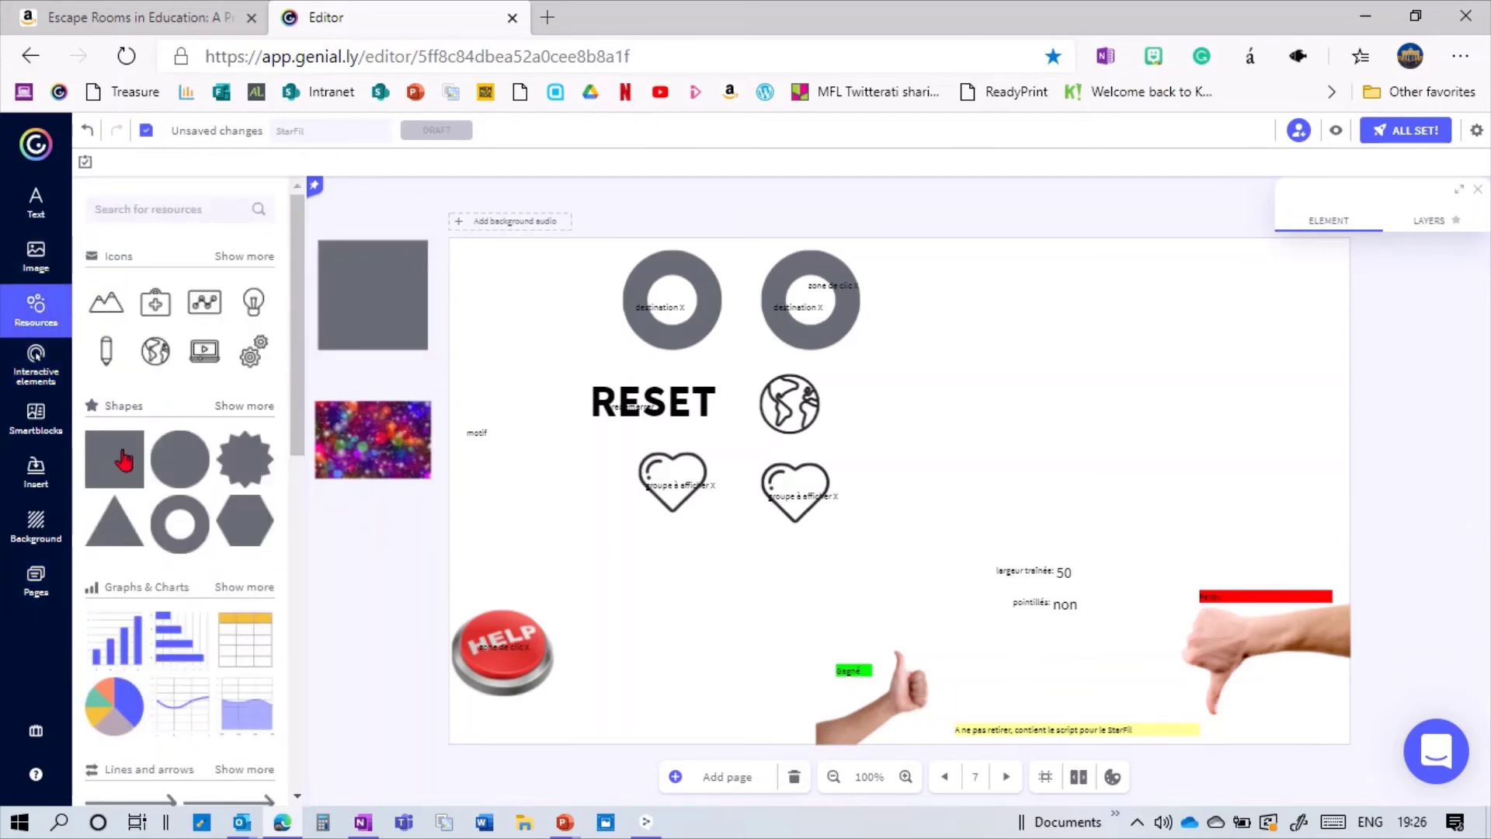
pyautogui.click(366, 300)
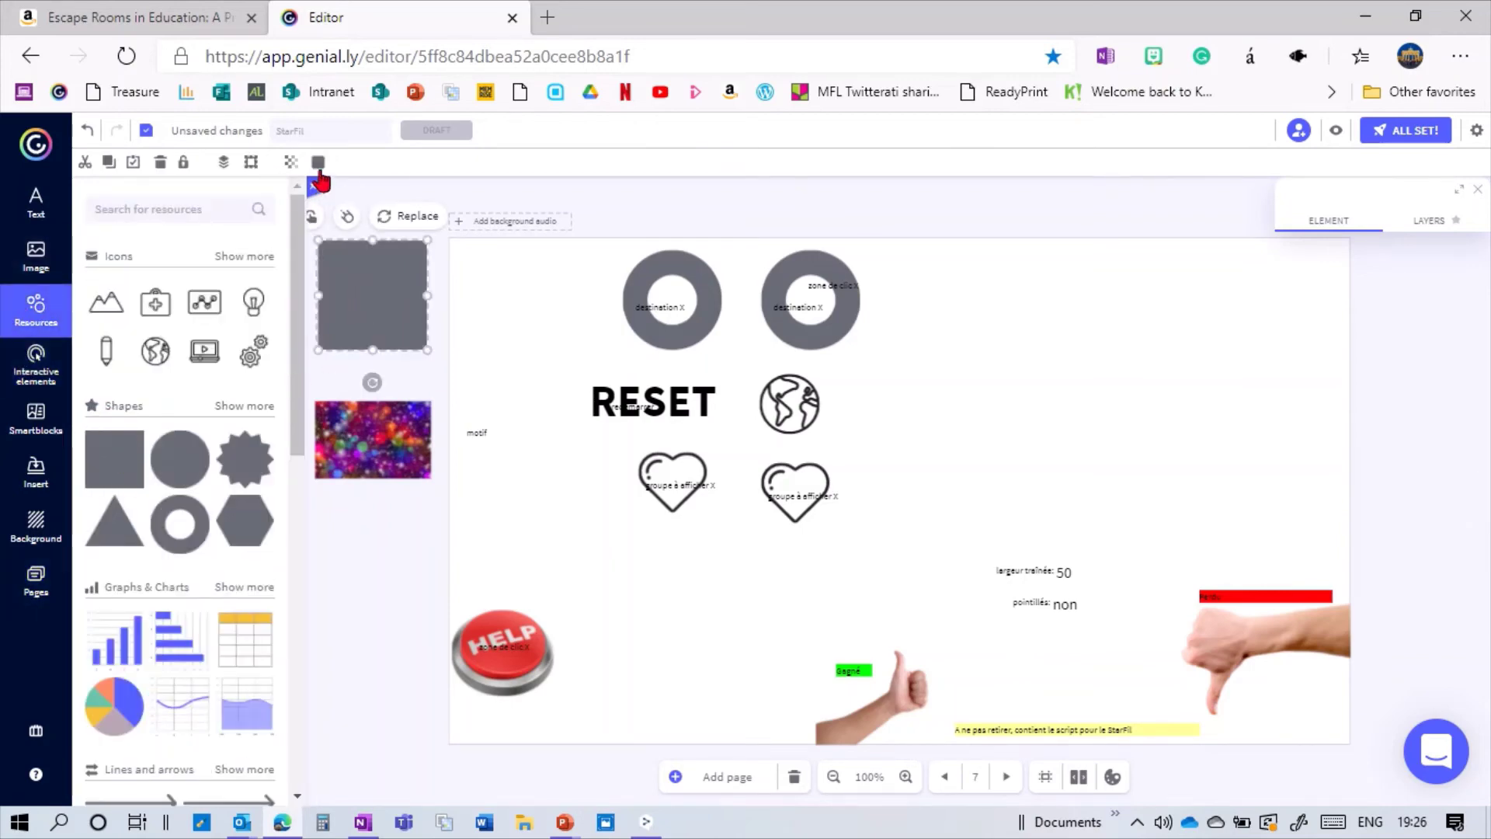
pyautogui.click(319, 162)
pyautogui.click(373, 268)
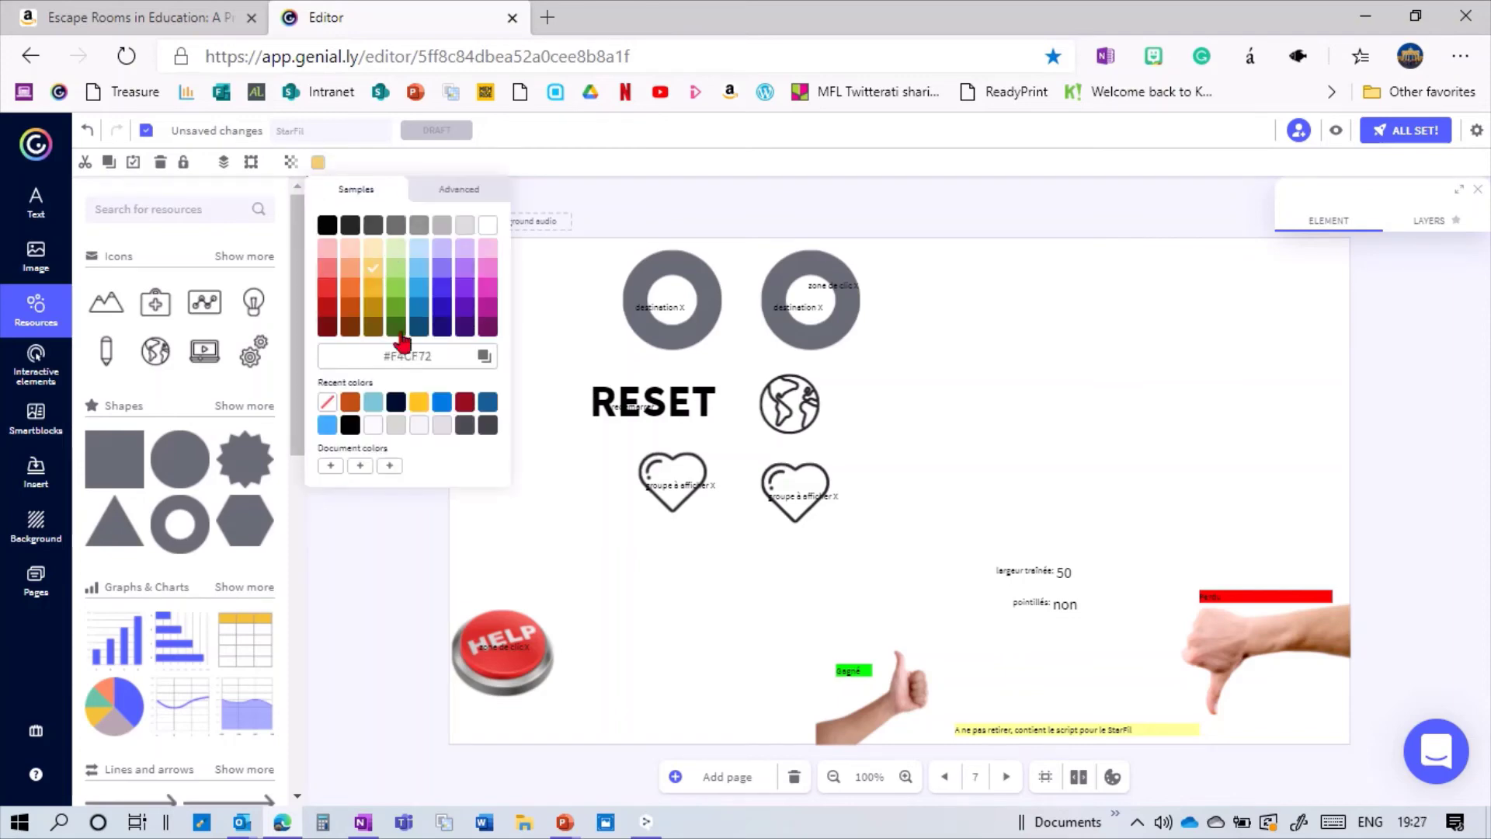
pyautogui.click(509, 522)
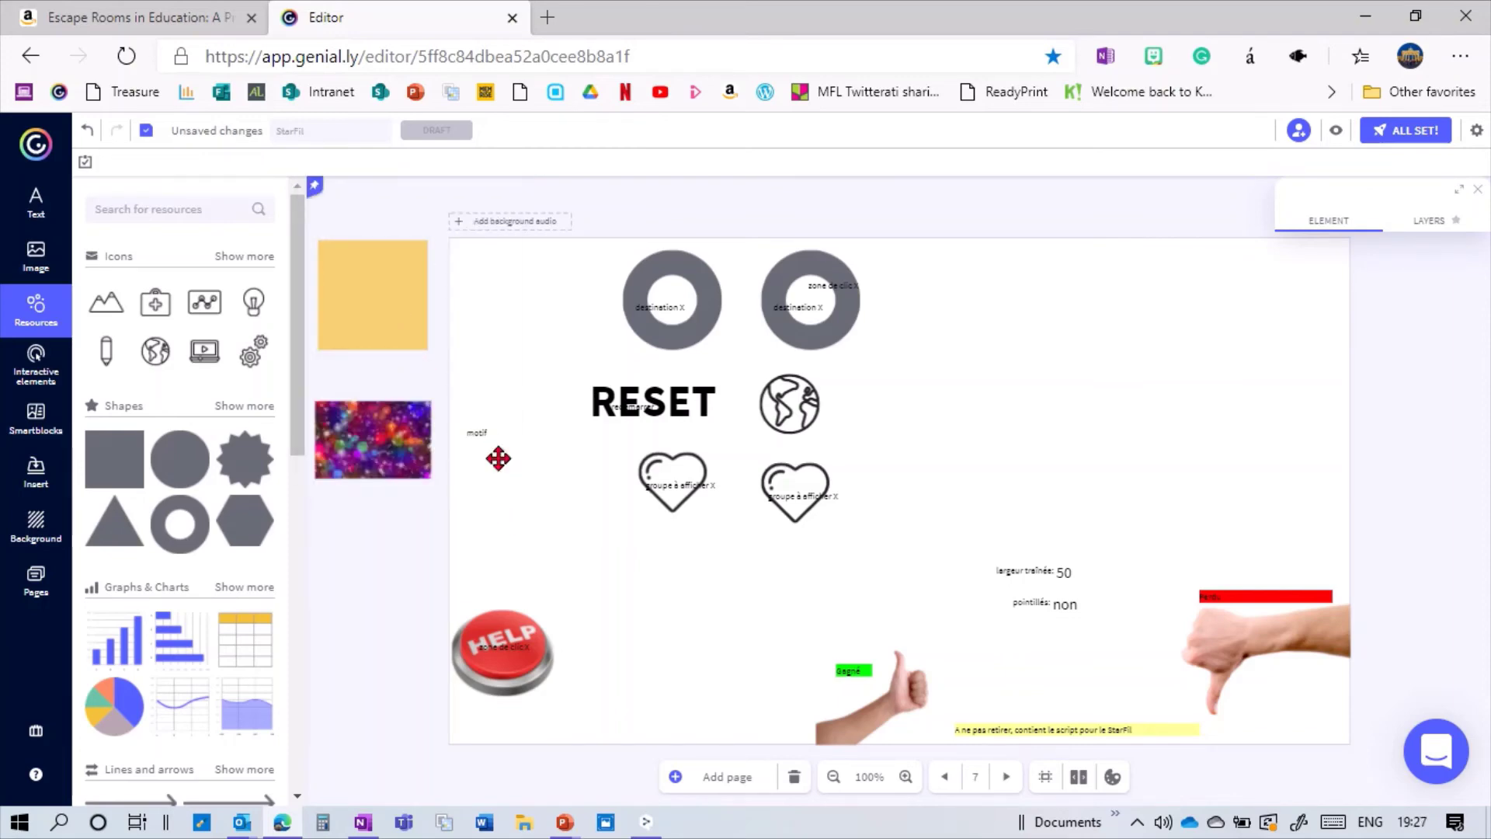
# Step: Place the "motif" label on the yellow square outside the page and group the two
pyautogui.moveTo(409, 329); pyautogui.dragTo(376, 293)
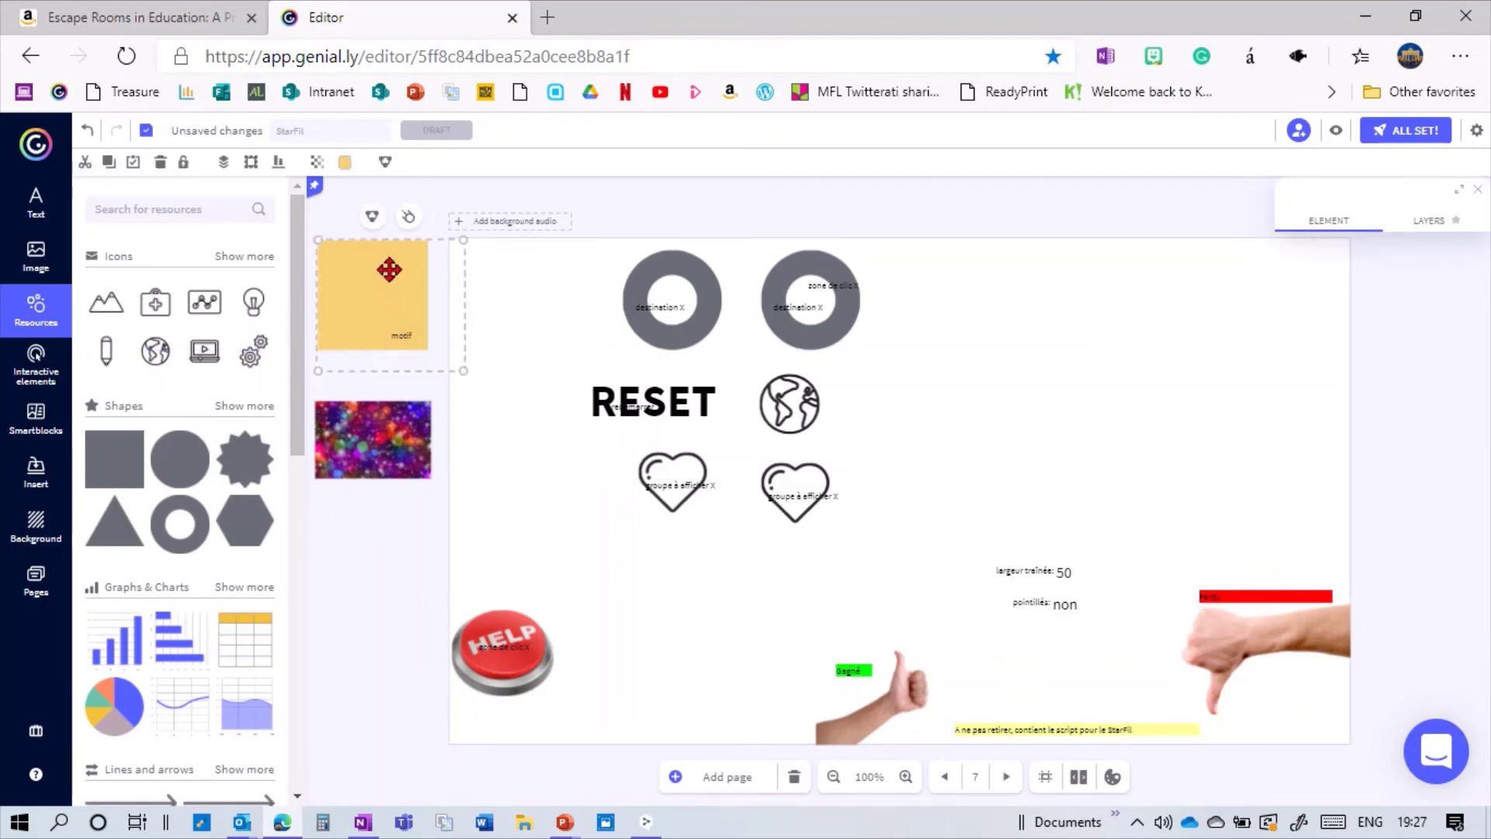
pyautogui.click(507, 553)
# Step: Move the "largeur traînée" and "pointillés" settings to the page's upper-right corner and set the "largeur traînée" value to 10
pyautogui.moveTo(1027, 566); pyautogui.dragTo(1285, 262)
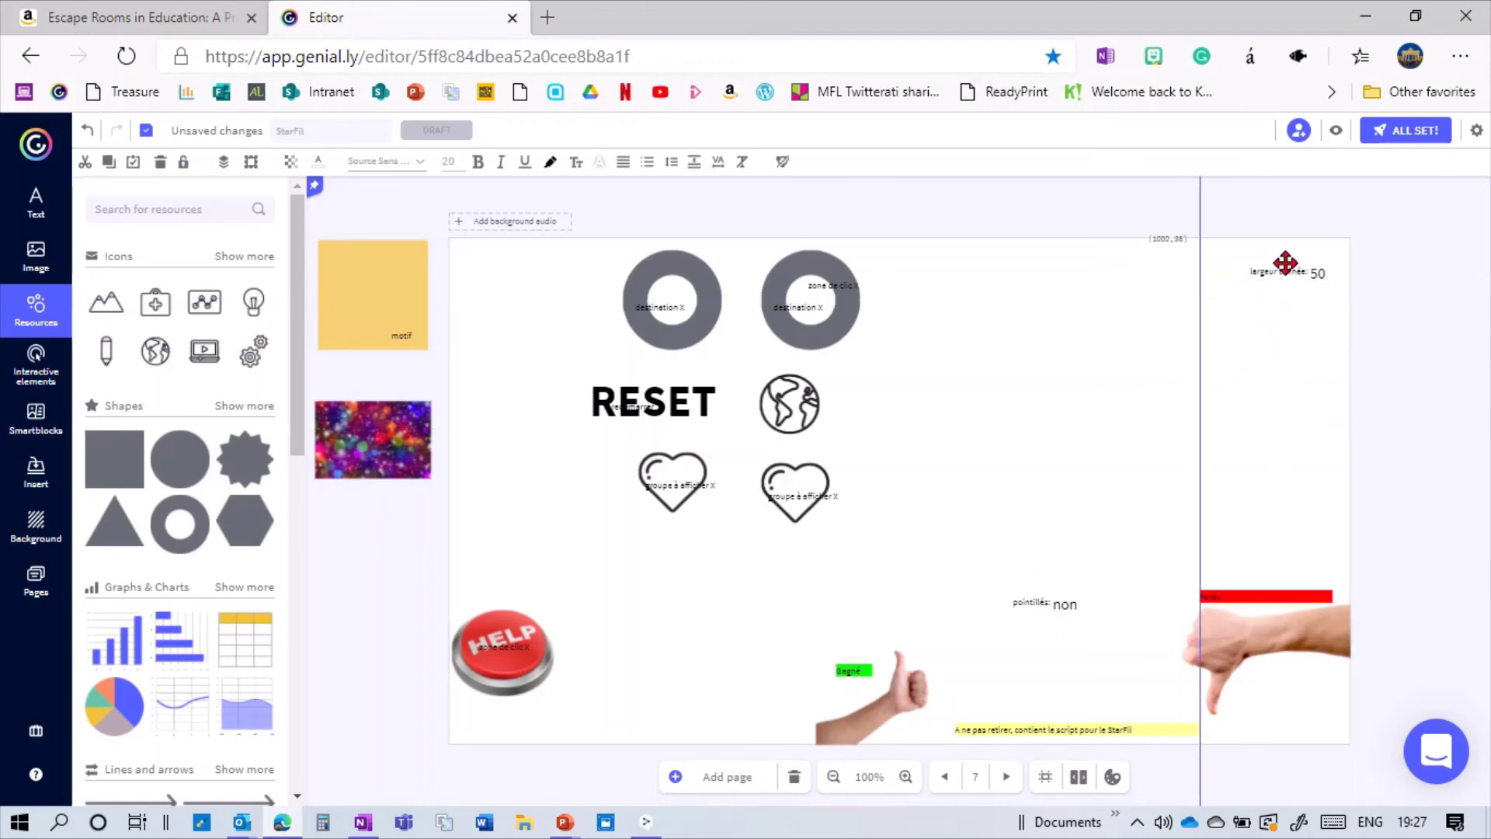
pyautogui.moveTo(1048, 604); pyautogui.dragTo(1295, 309)
pyautogui.click(1225, 393)
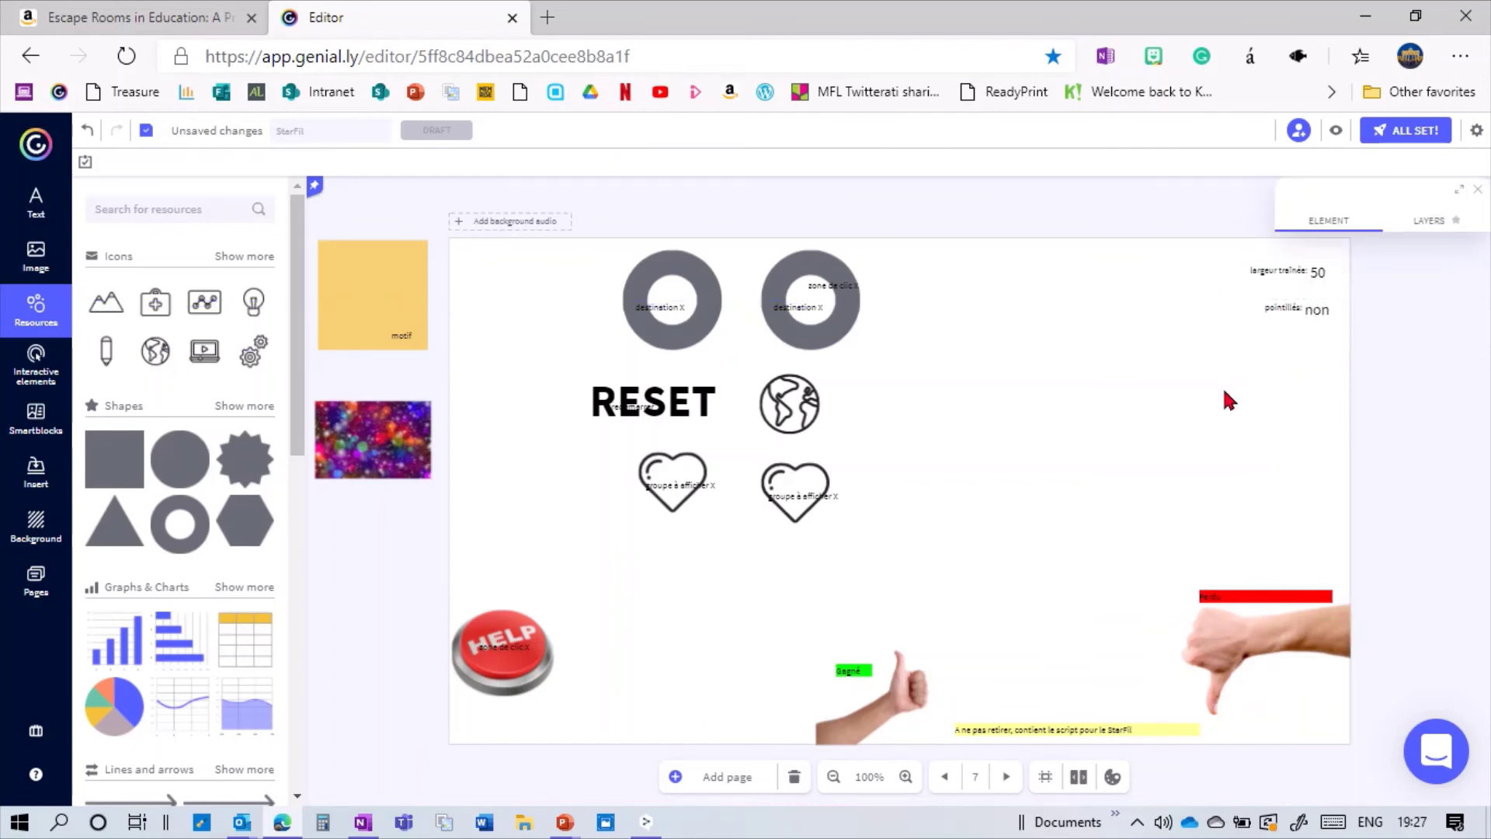
pyautogui.doubleClick(1314, 271)
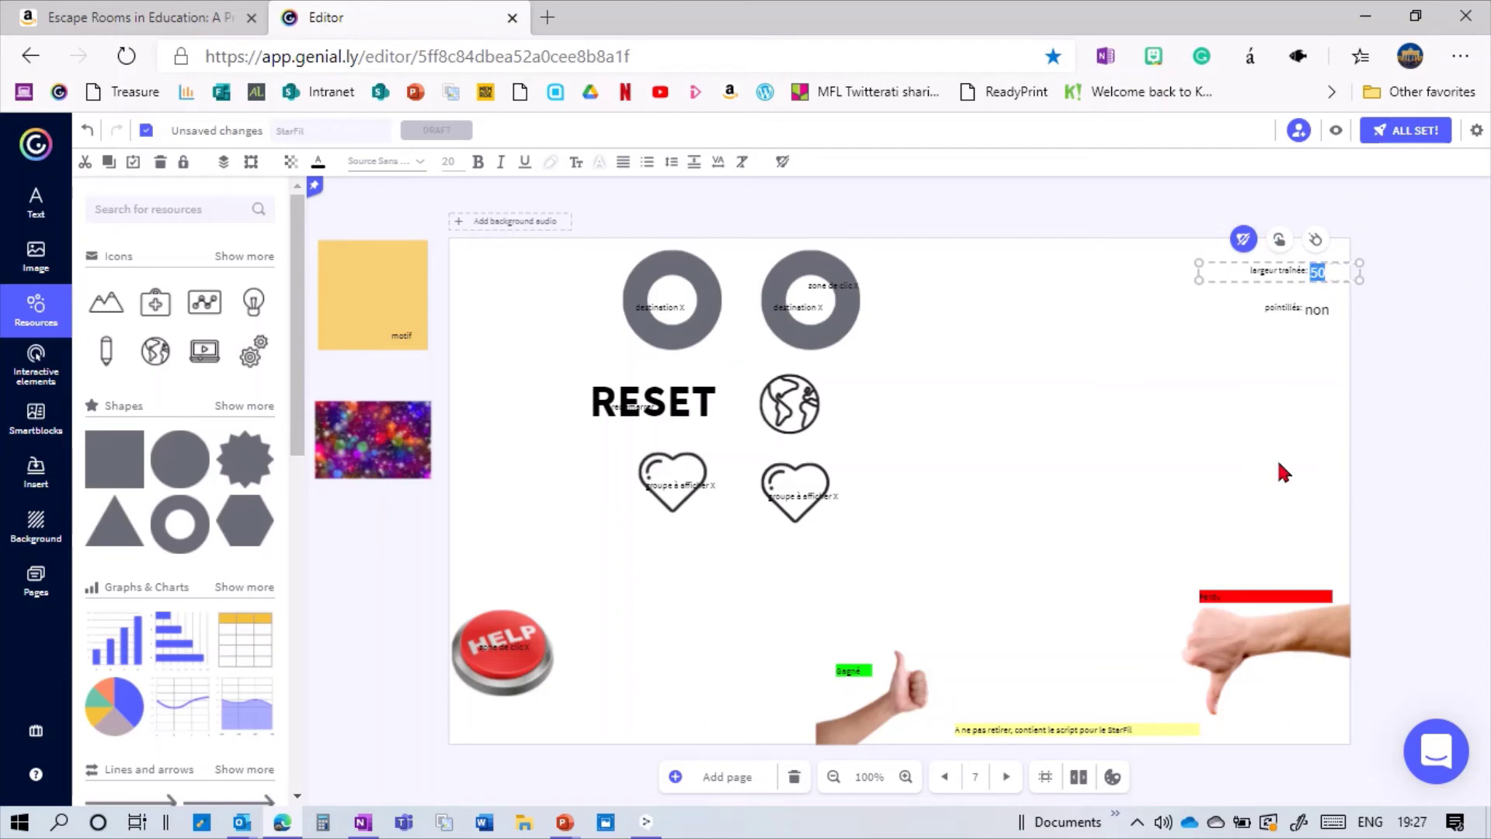
pyautogui.write('10')
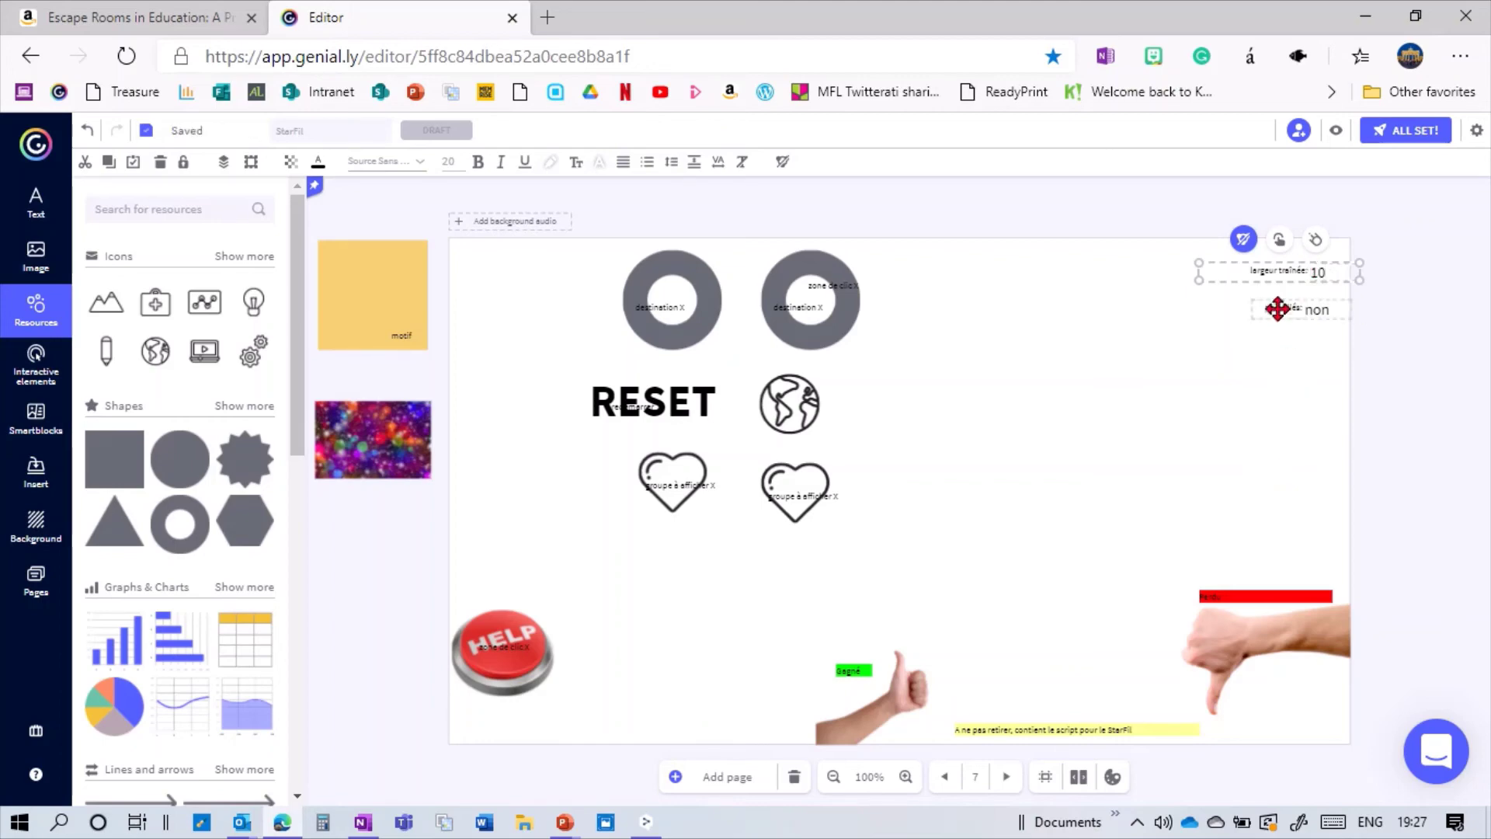
# Step: Move the "pointillés" setting just below "largeur traînée" and set its value to "oui"
pyautogui.moveTo(1278, 310); pyautogui.dragTo(1265, 300)
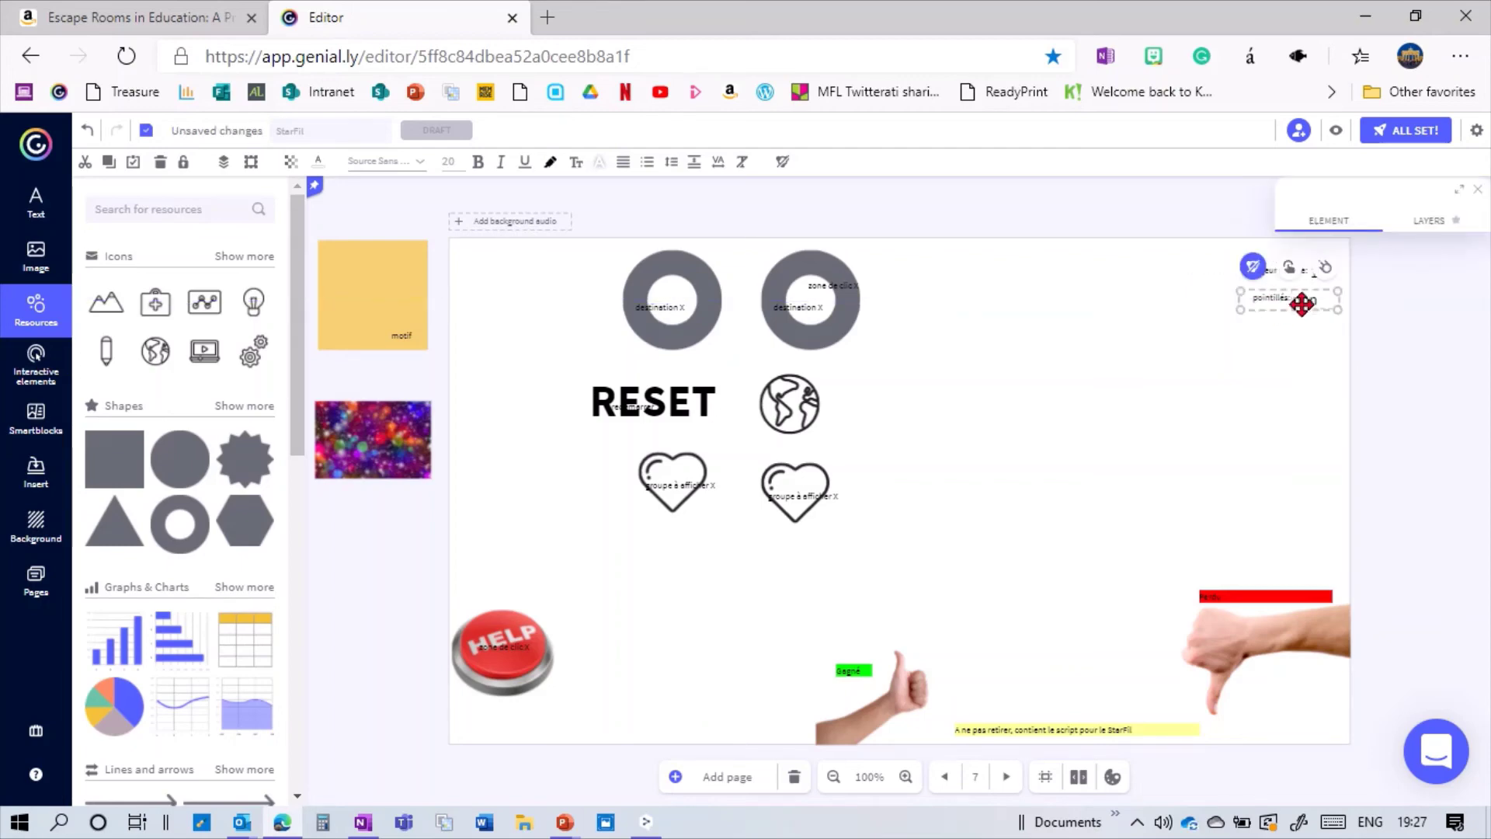
pyautogui.doubleClick(1301, 302)
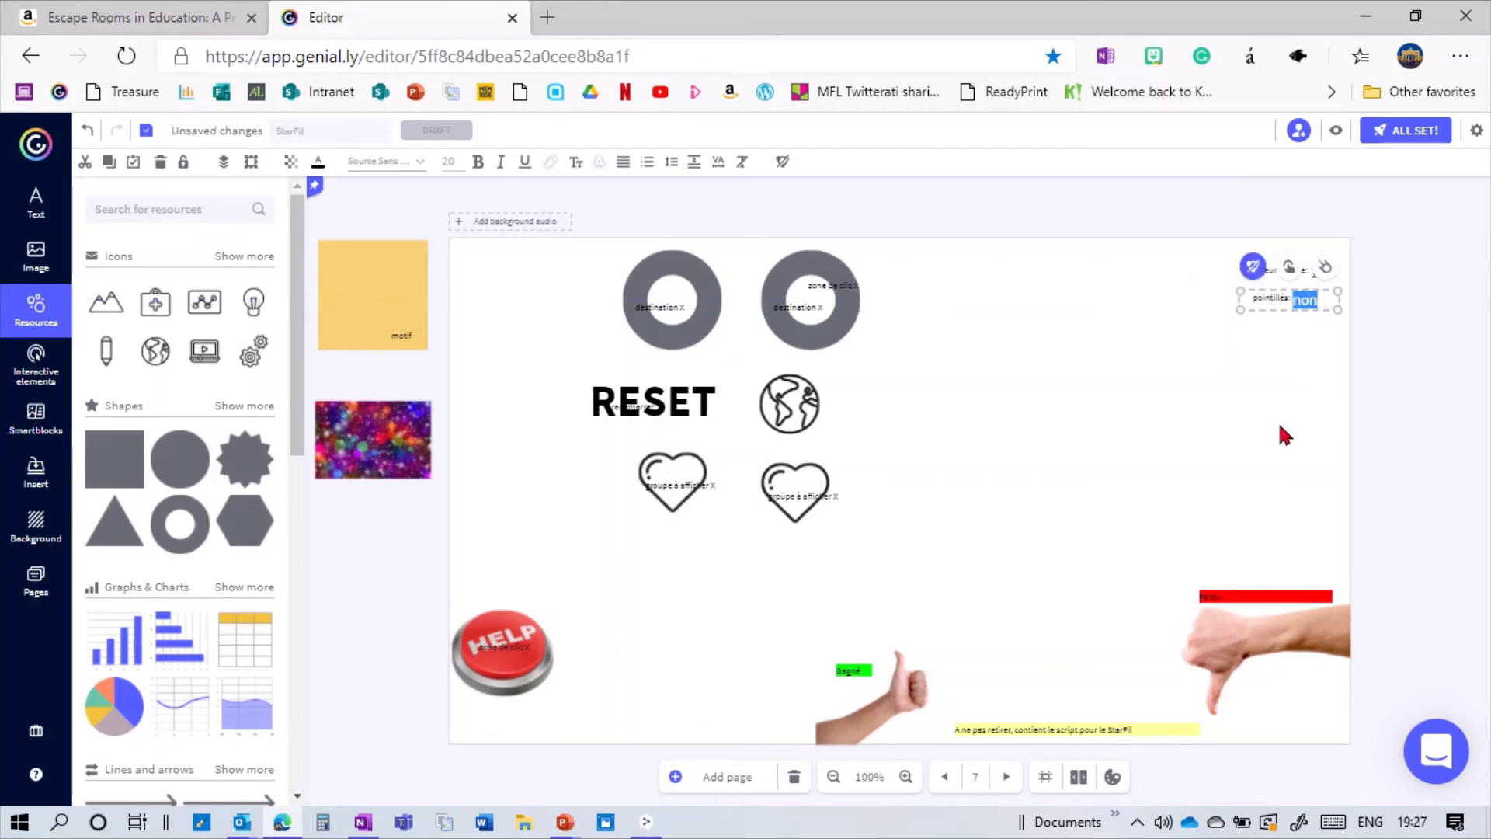
pyautogui.write('oui')
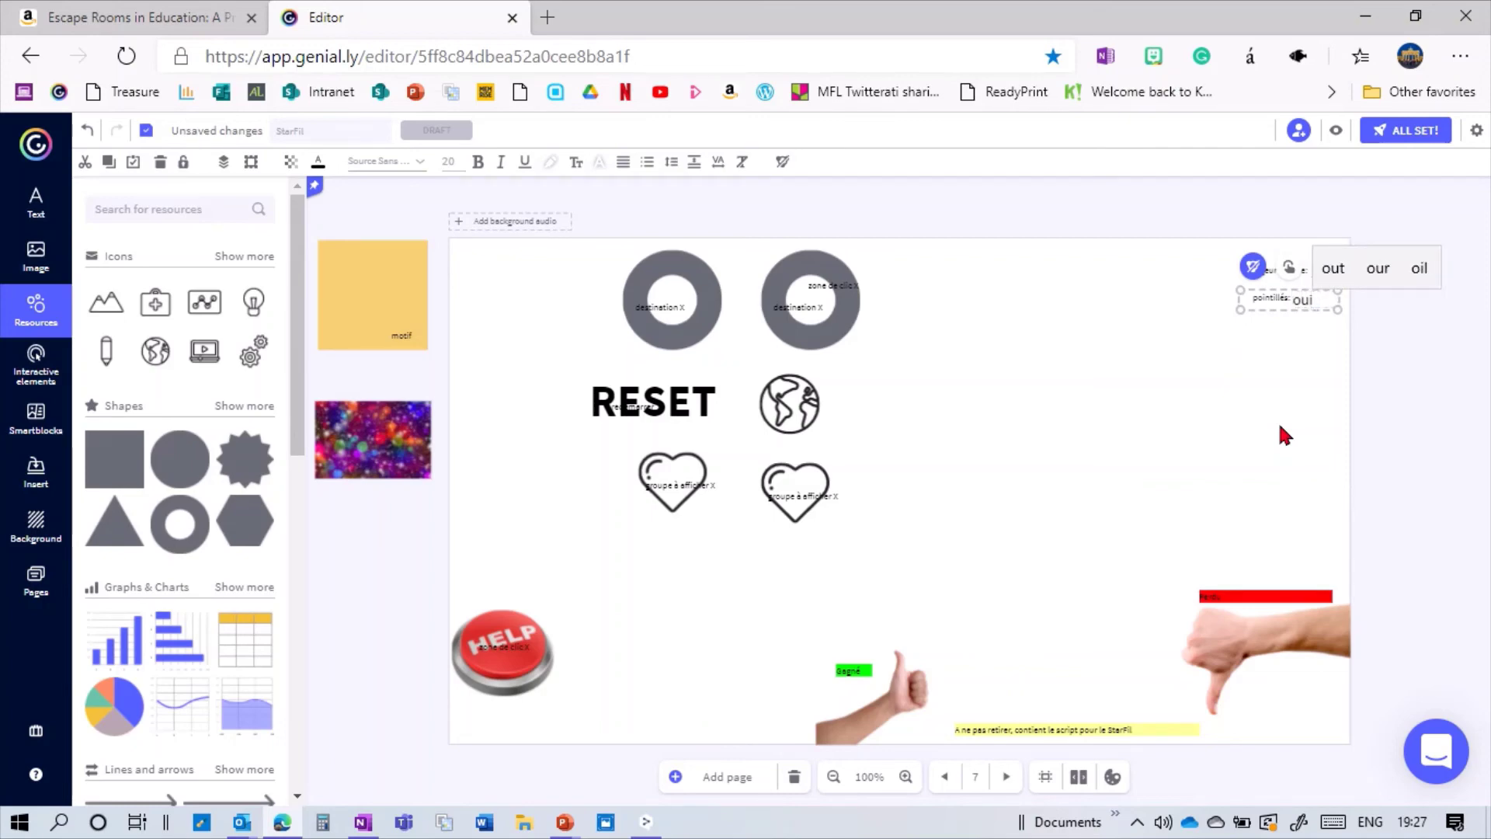
pyautogui.press('BackSpace')
pyautogui.press('BackSpace')
pyautogui.press('BackSpace')
pyautogui.write('non')
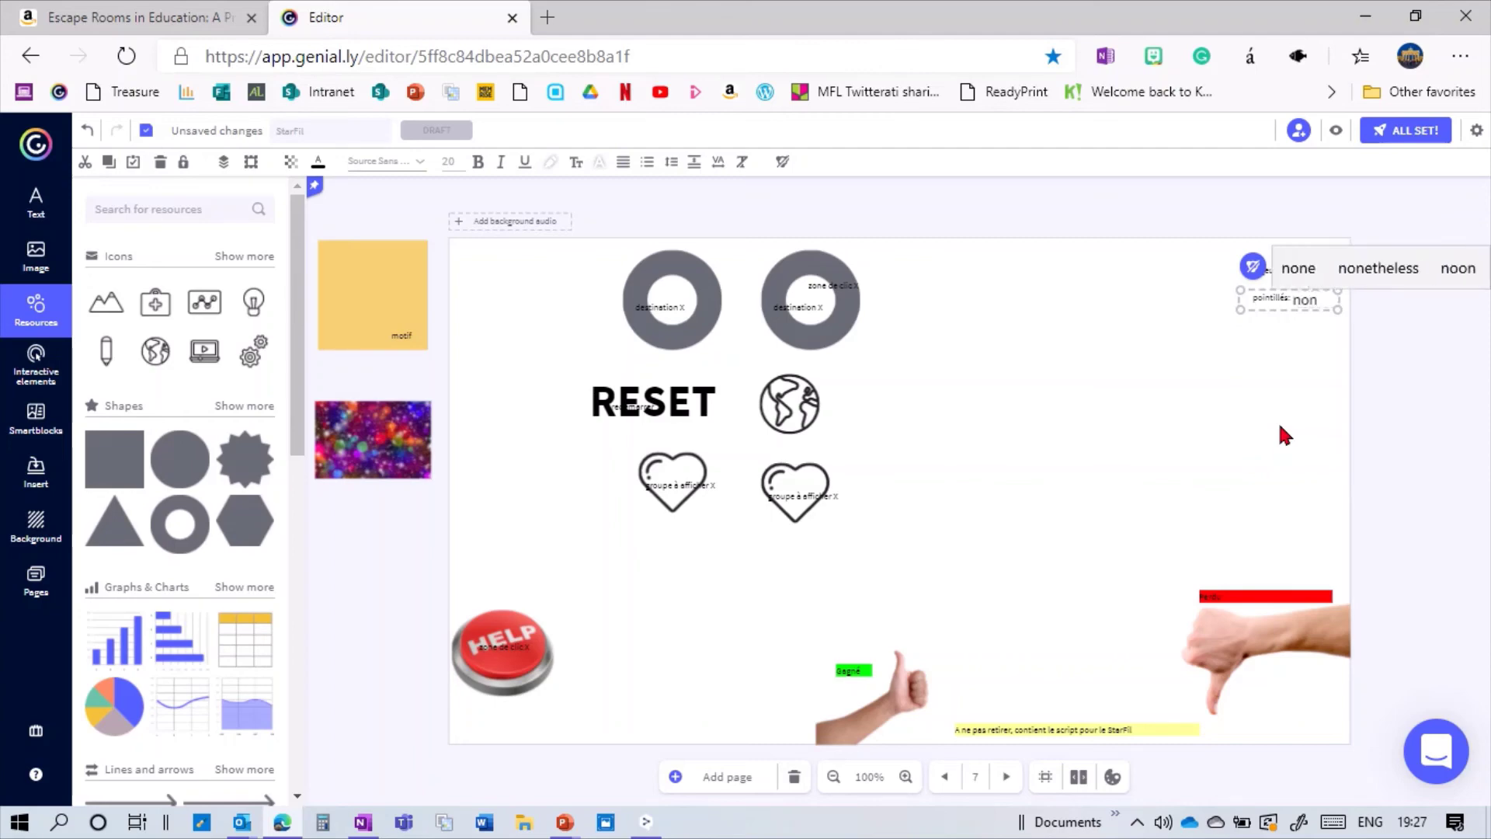
pyautogui.press('BackSpace')
pyautogui.press('BackSpace')
pyautogui.press('BackSpace')
pyautogui.write('oui')
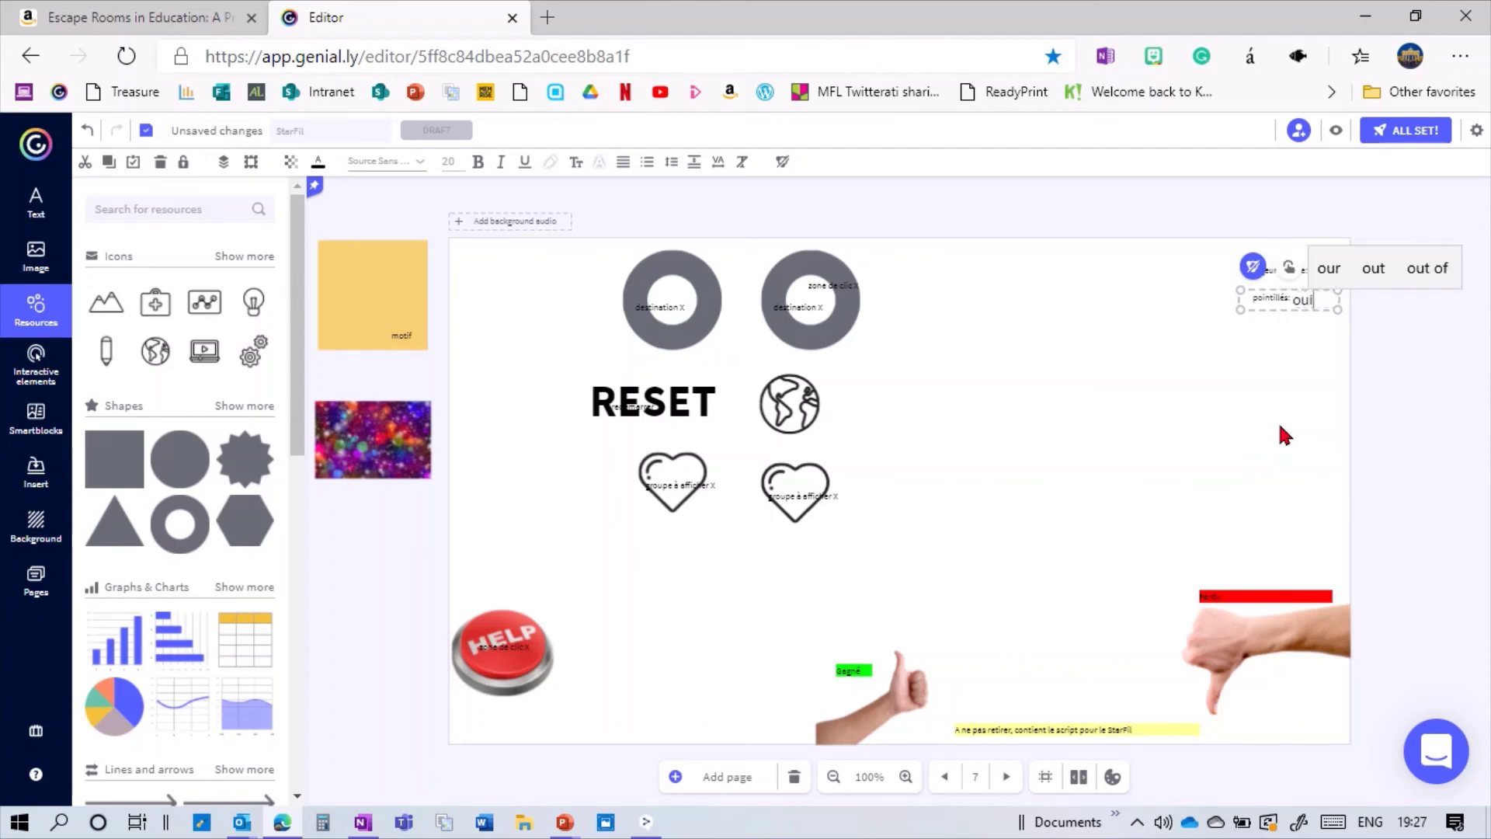
pyautogui.click(1280, 426)
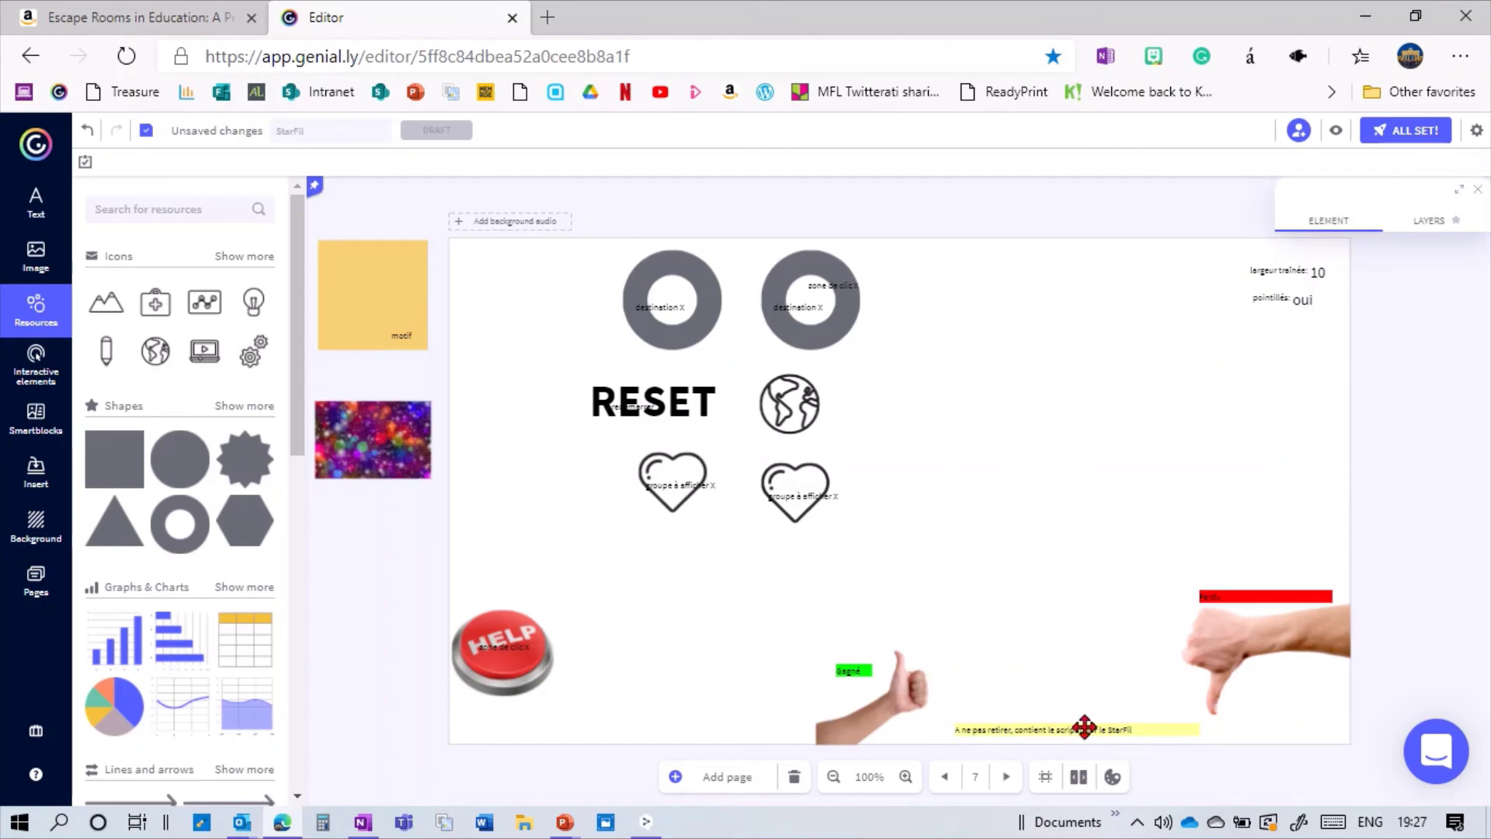
# Step: Move the invisible page-sized object from outside the page so it covers the whole page and send it to the back
pyautogui.click(833, 777)
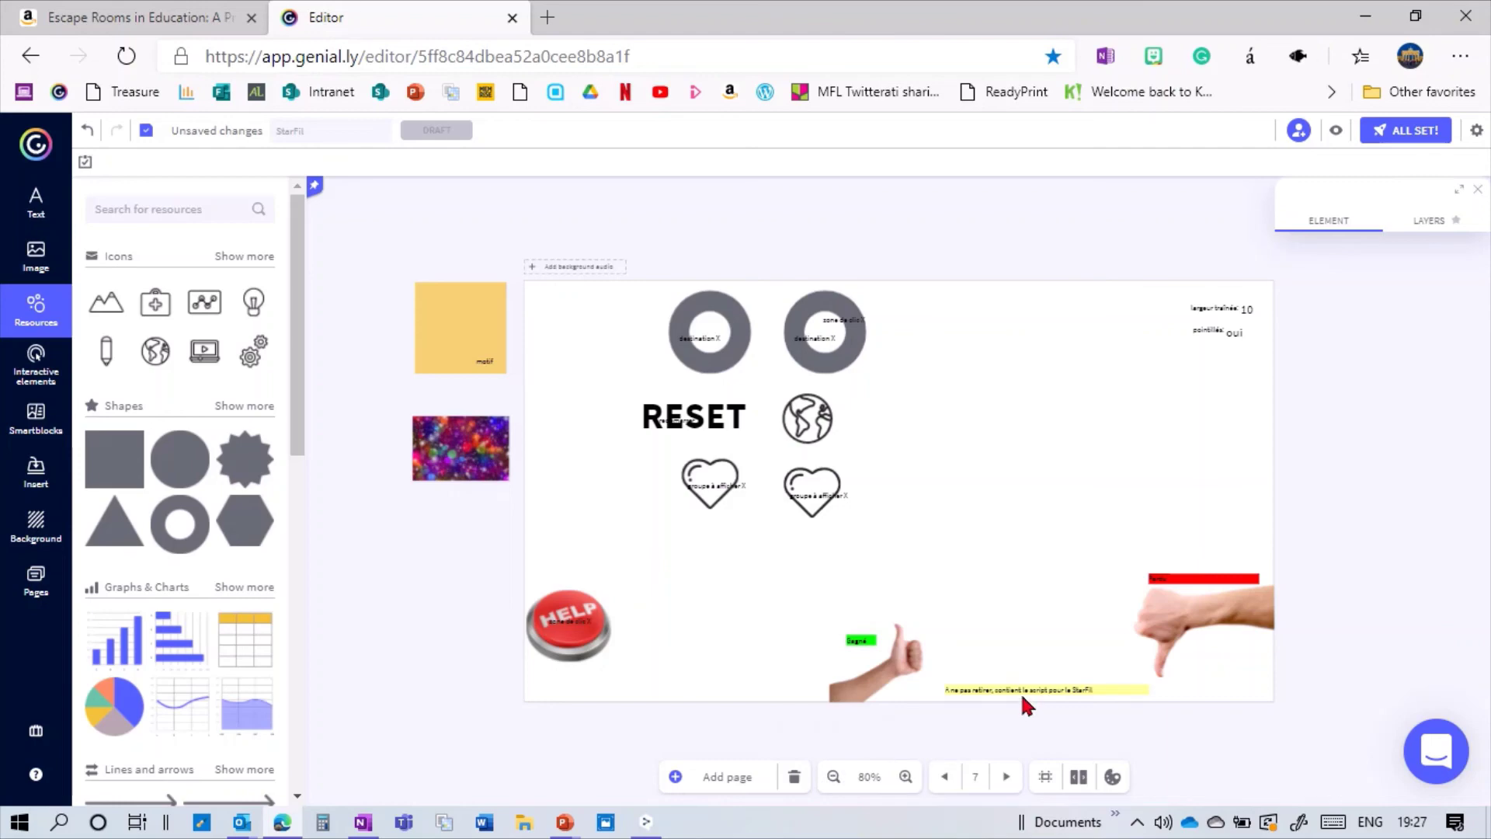
pyautogui.click(832, 777)
pyautogui.click(1298, 548)
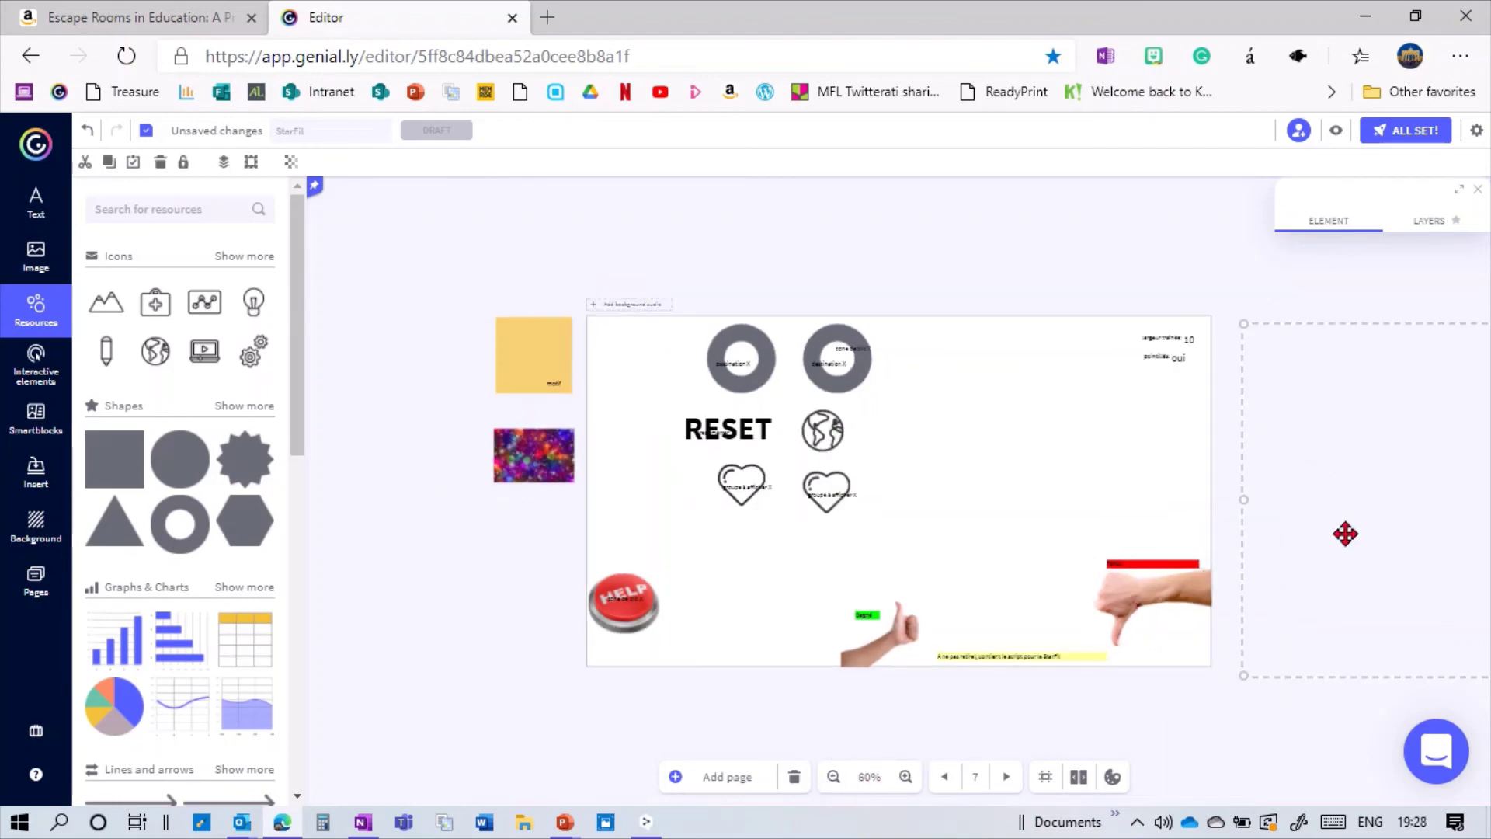
pyautogui.moveTo(1345, 533); pyautogui.dragTo(657, 514)
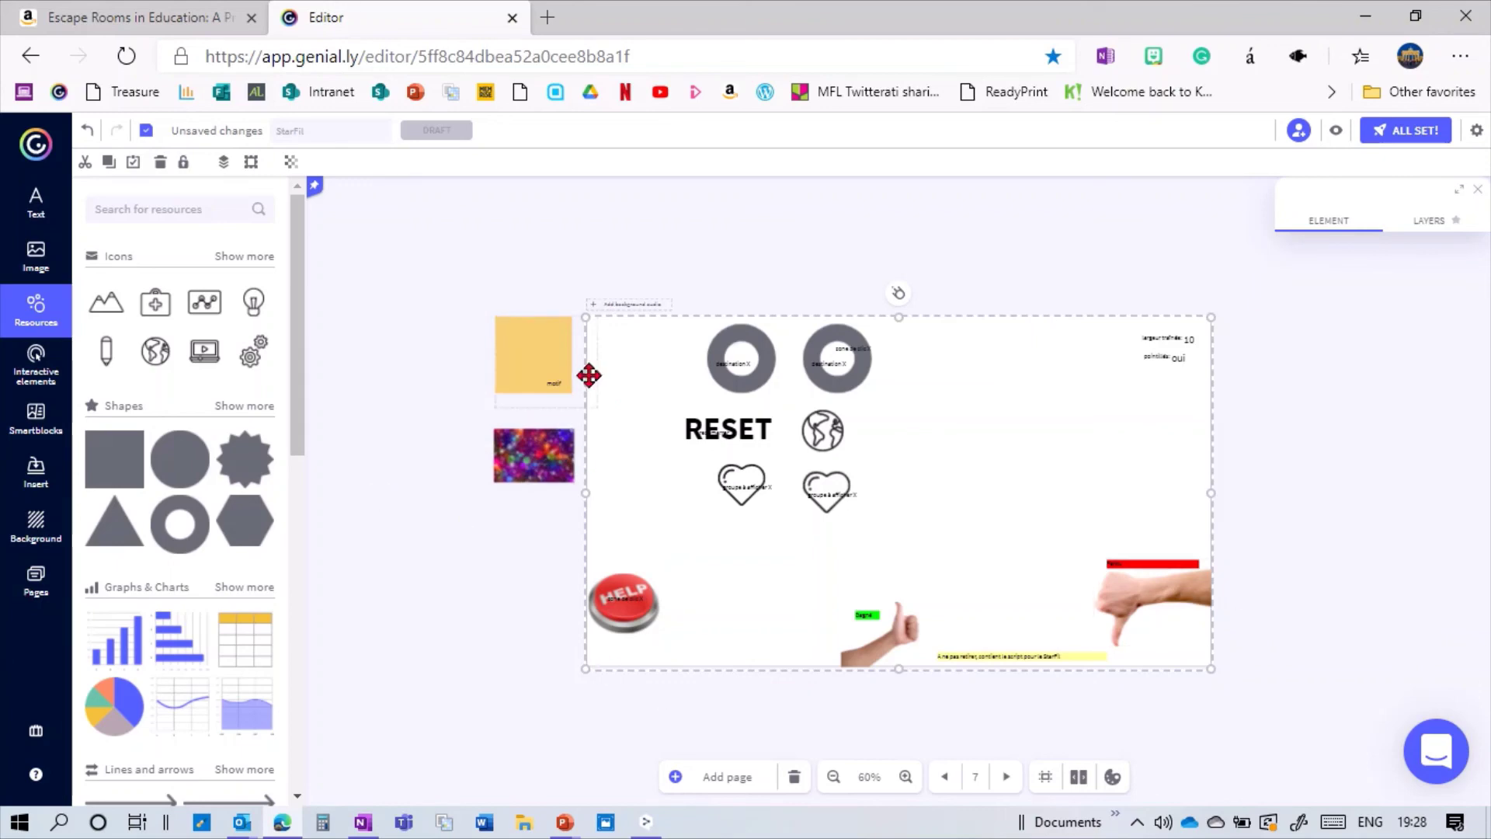
pyautogui.click(222, 163)
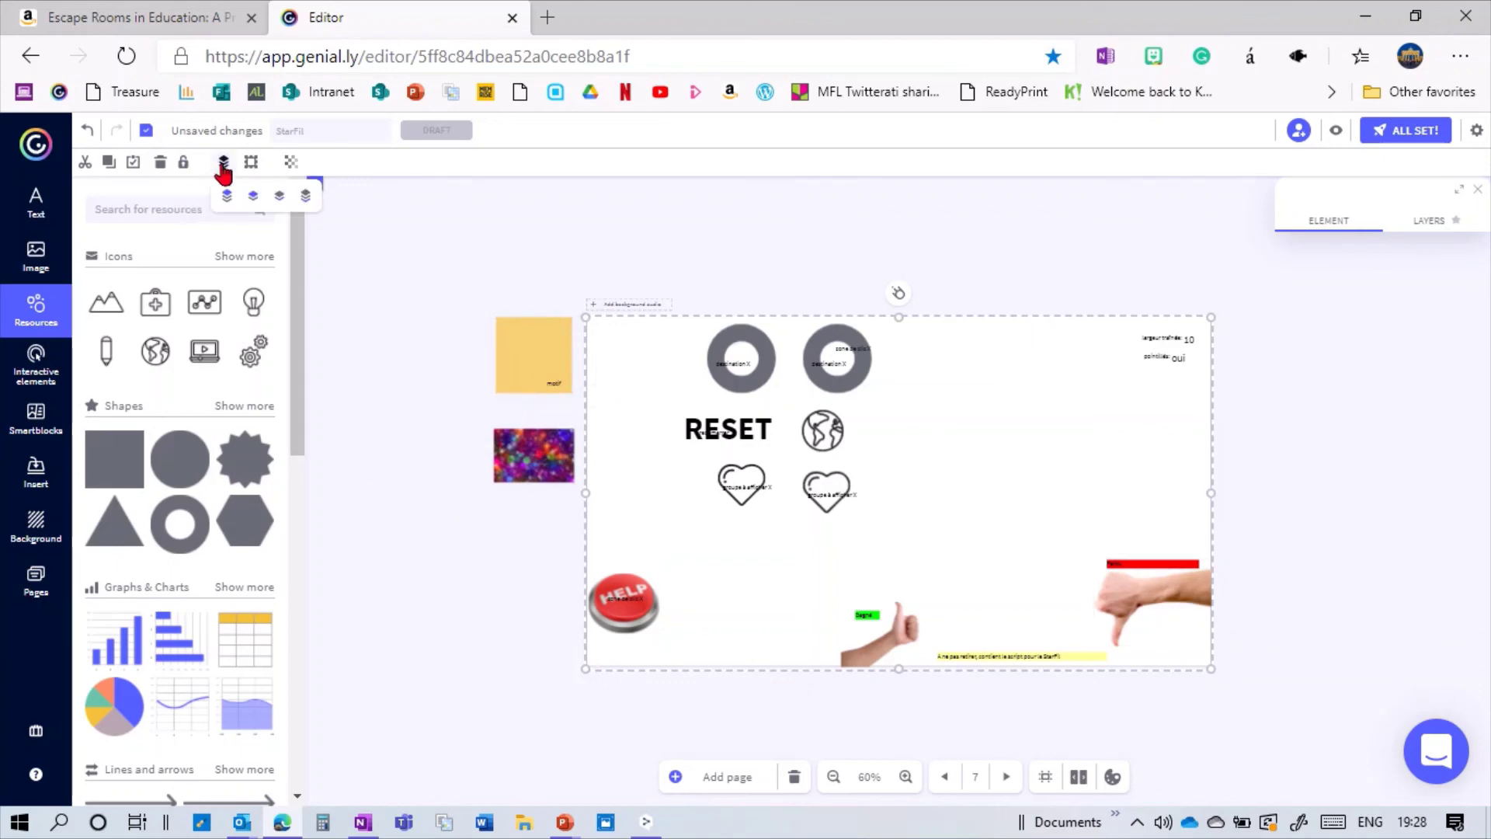
pyautogui.click(306, 196)
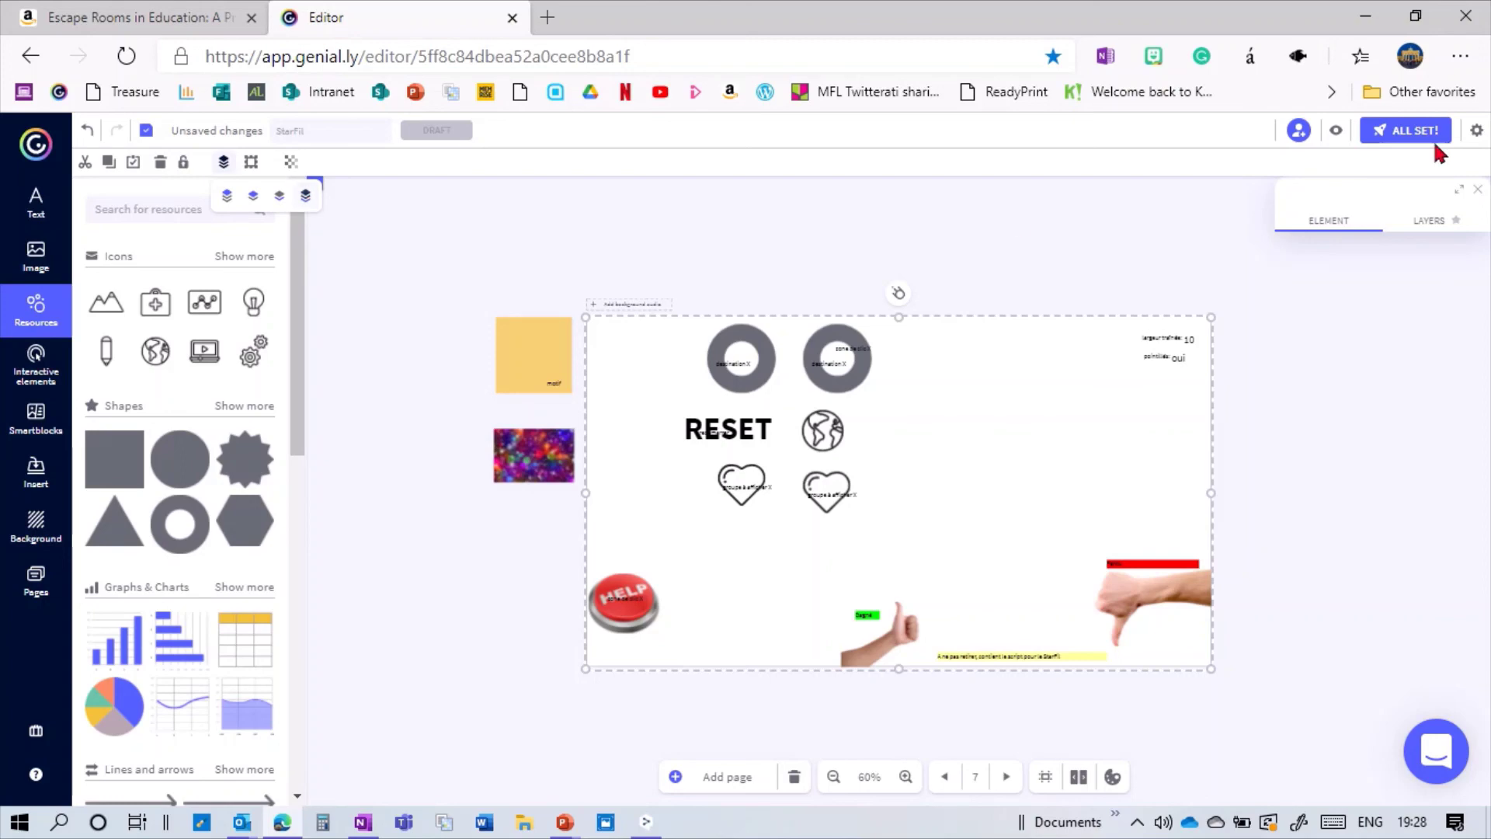
# Step: Preview the StarFil puzzle page
pyautogui.click(1336, 132)
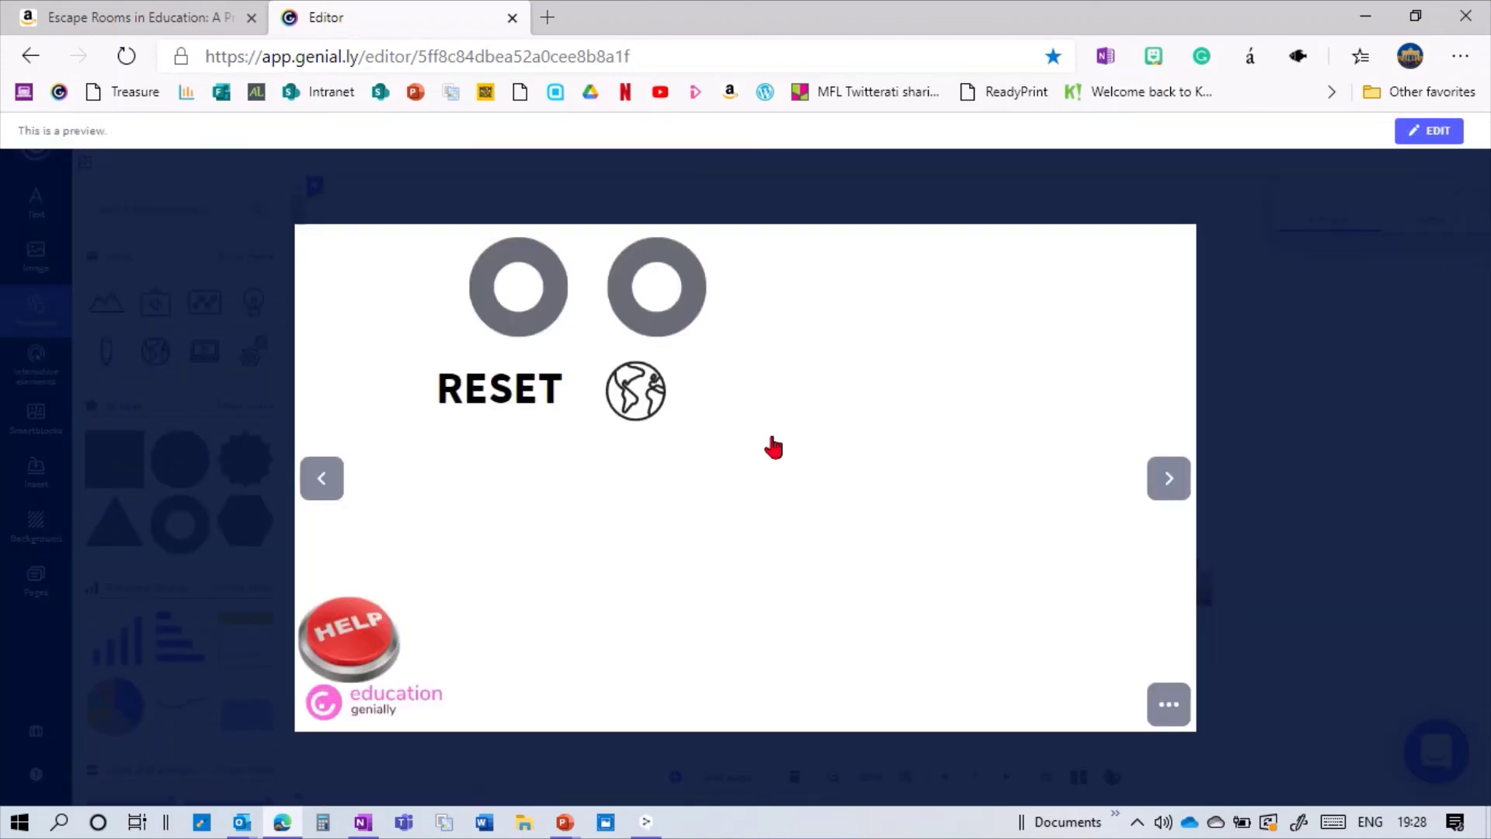